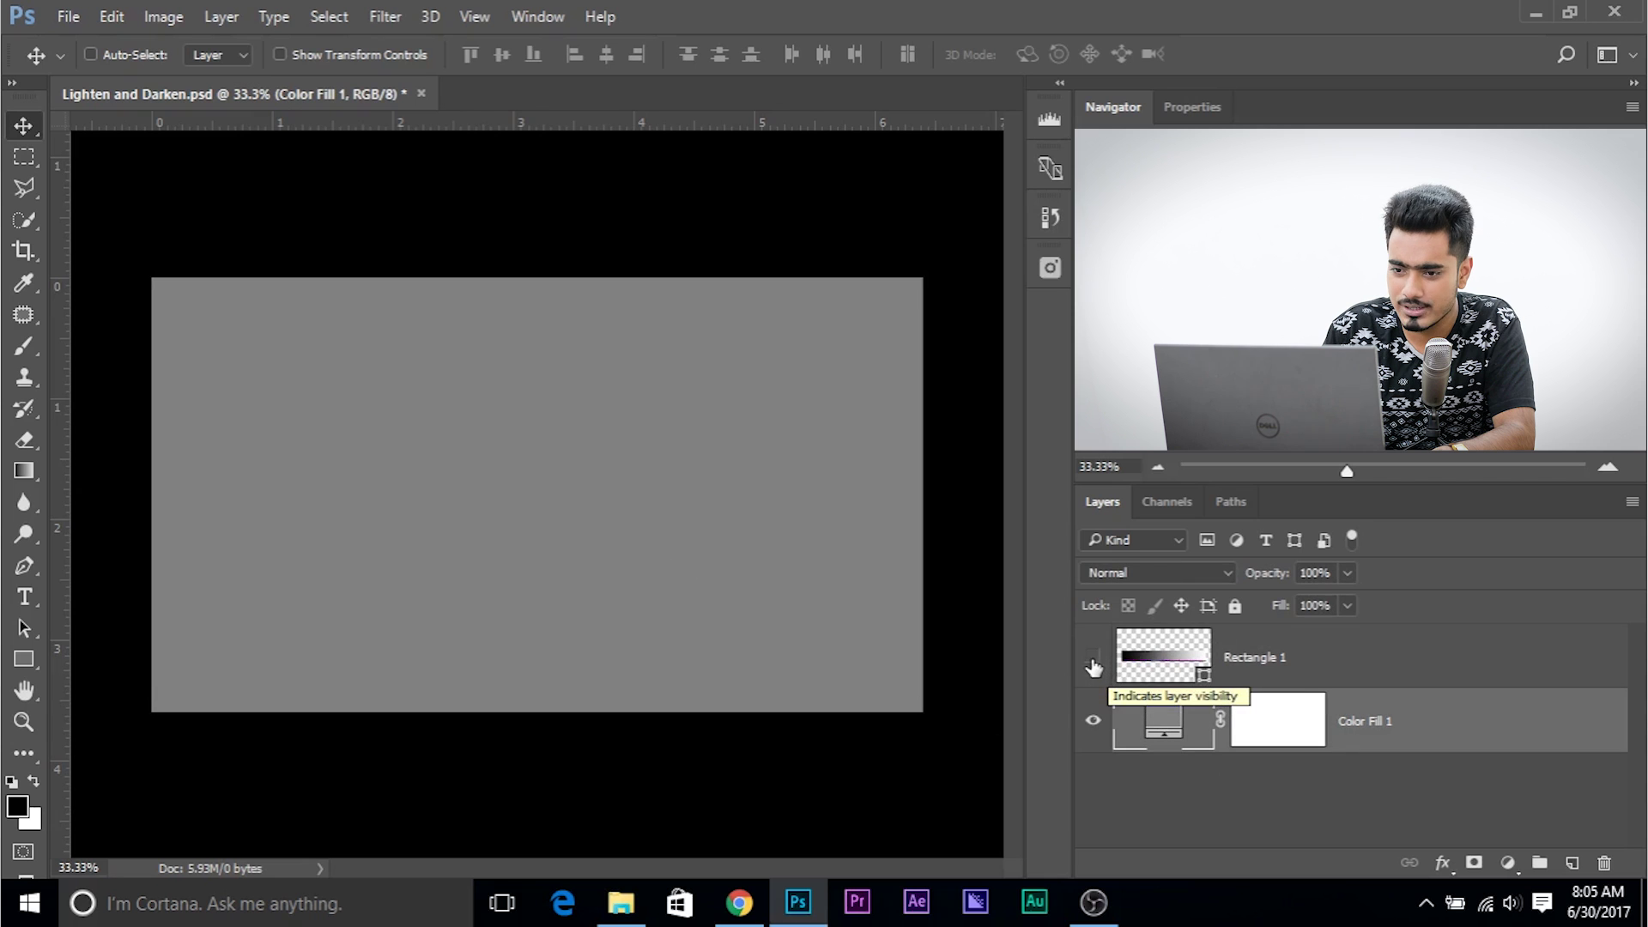
# - Show the Rectangle 1 gradient layer and set its blend mode to Lighten
pyautogui.click(1093, 662)
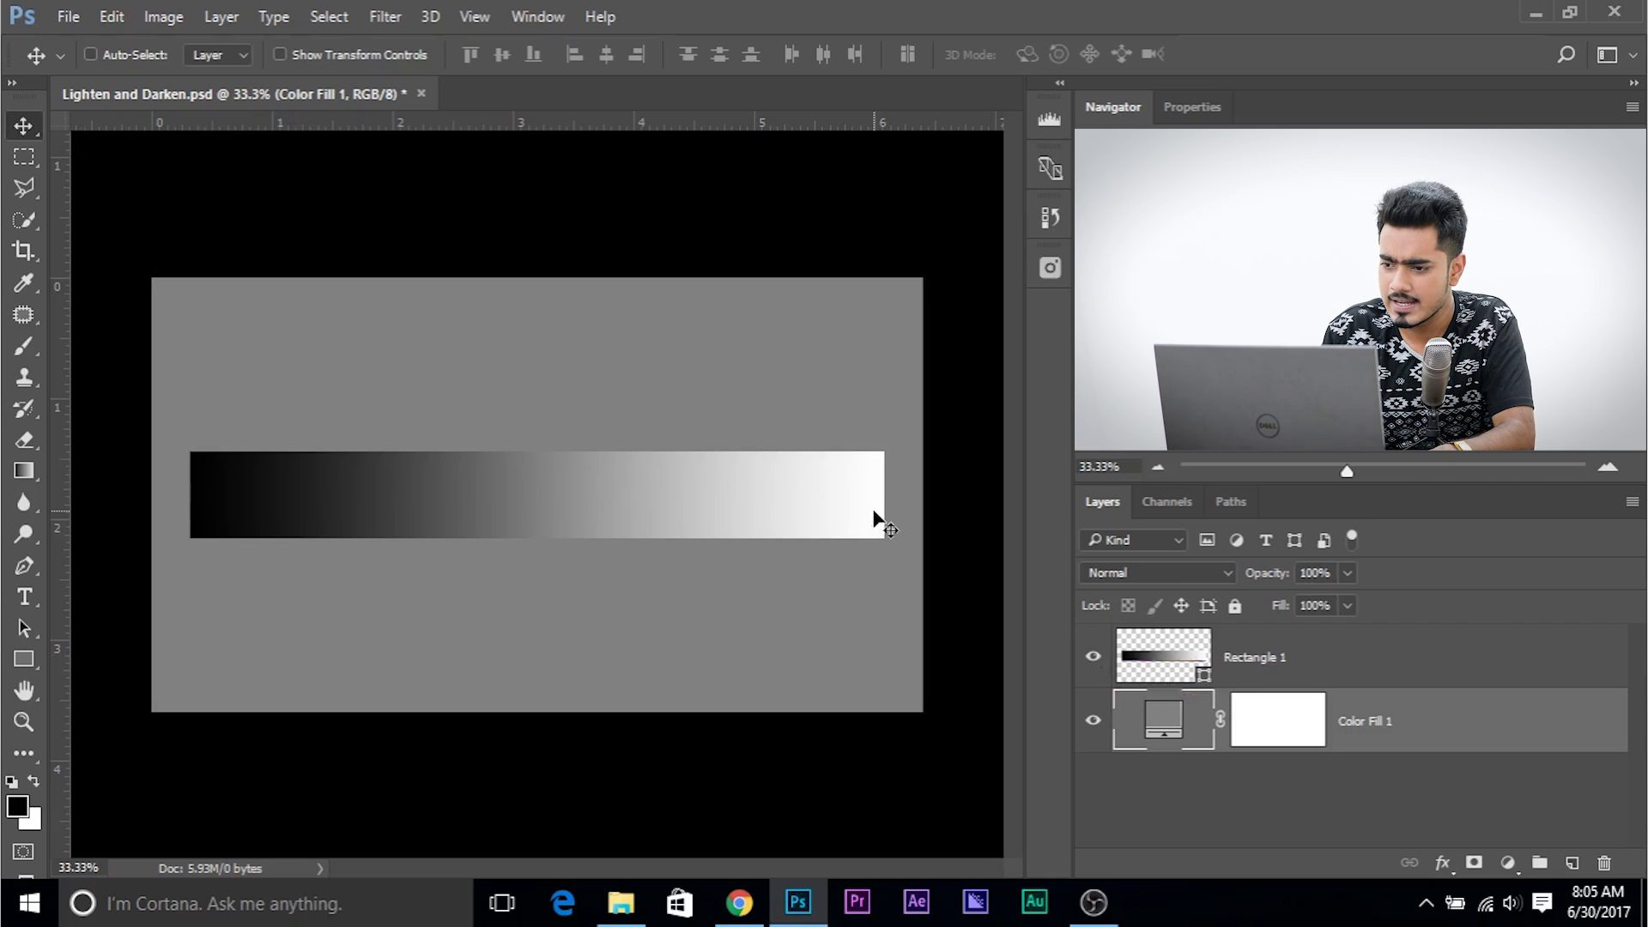
pyautogui.click(1263, 654)
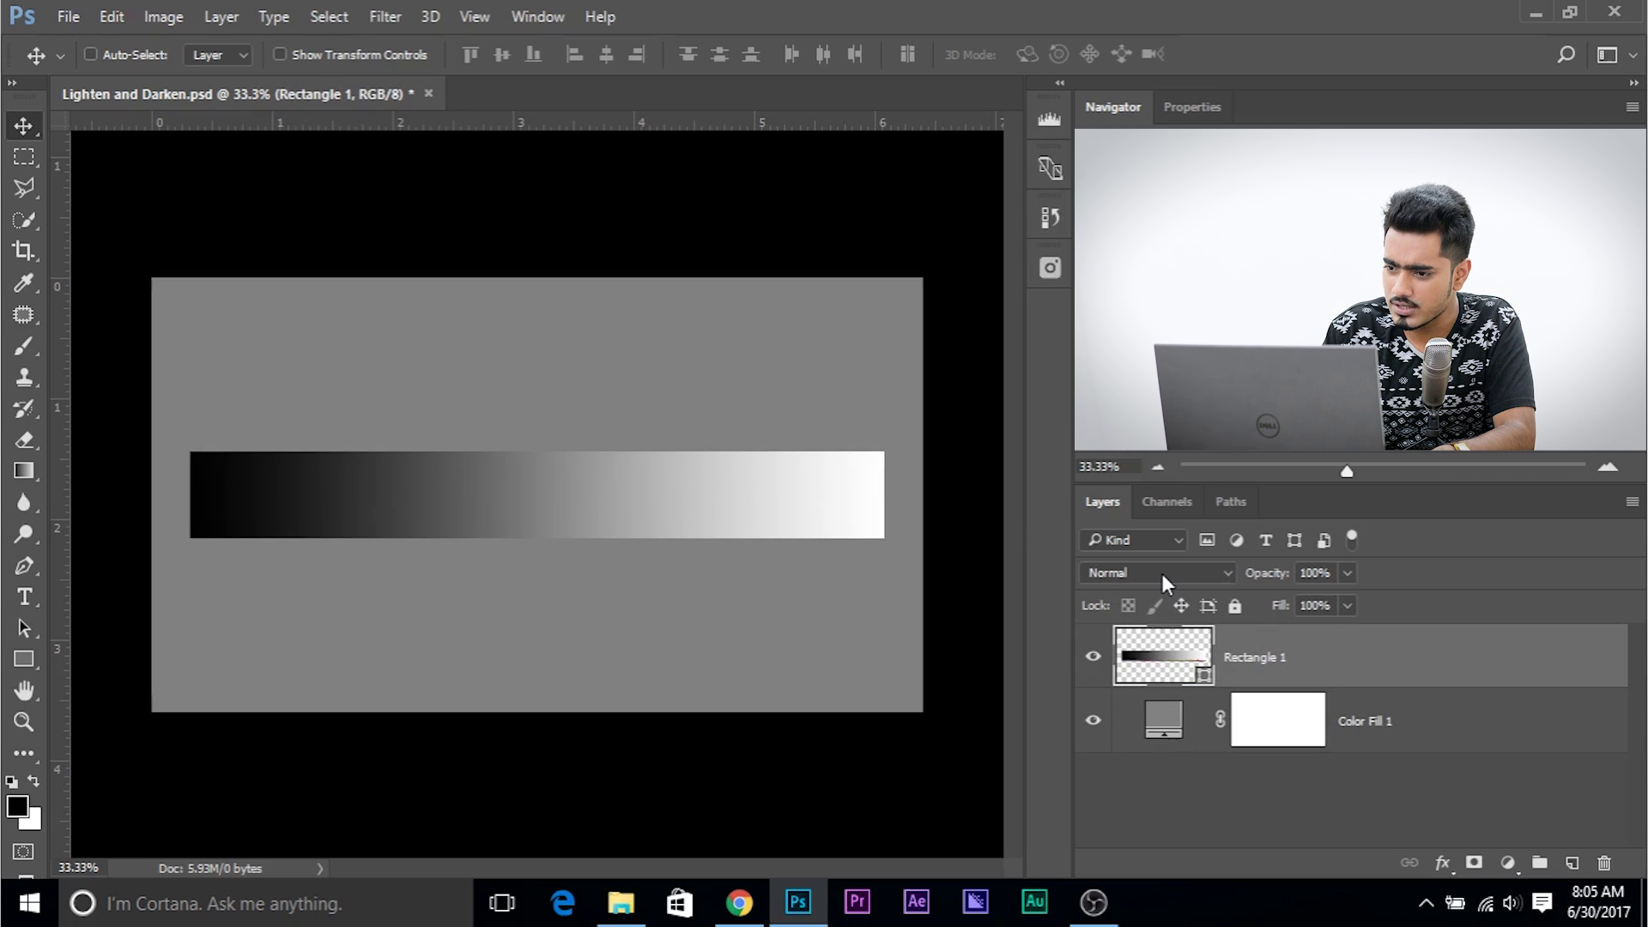
pyautogui.click(1162, 573)
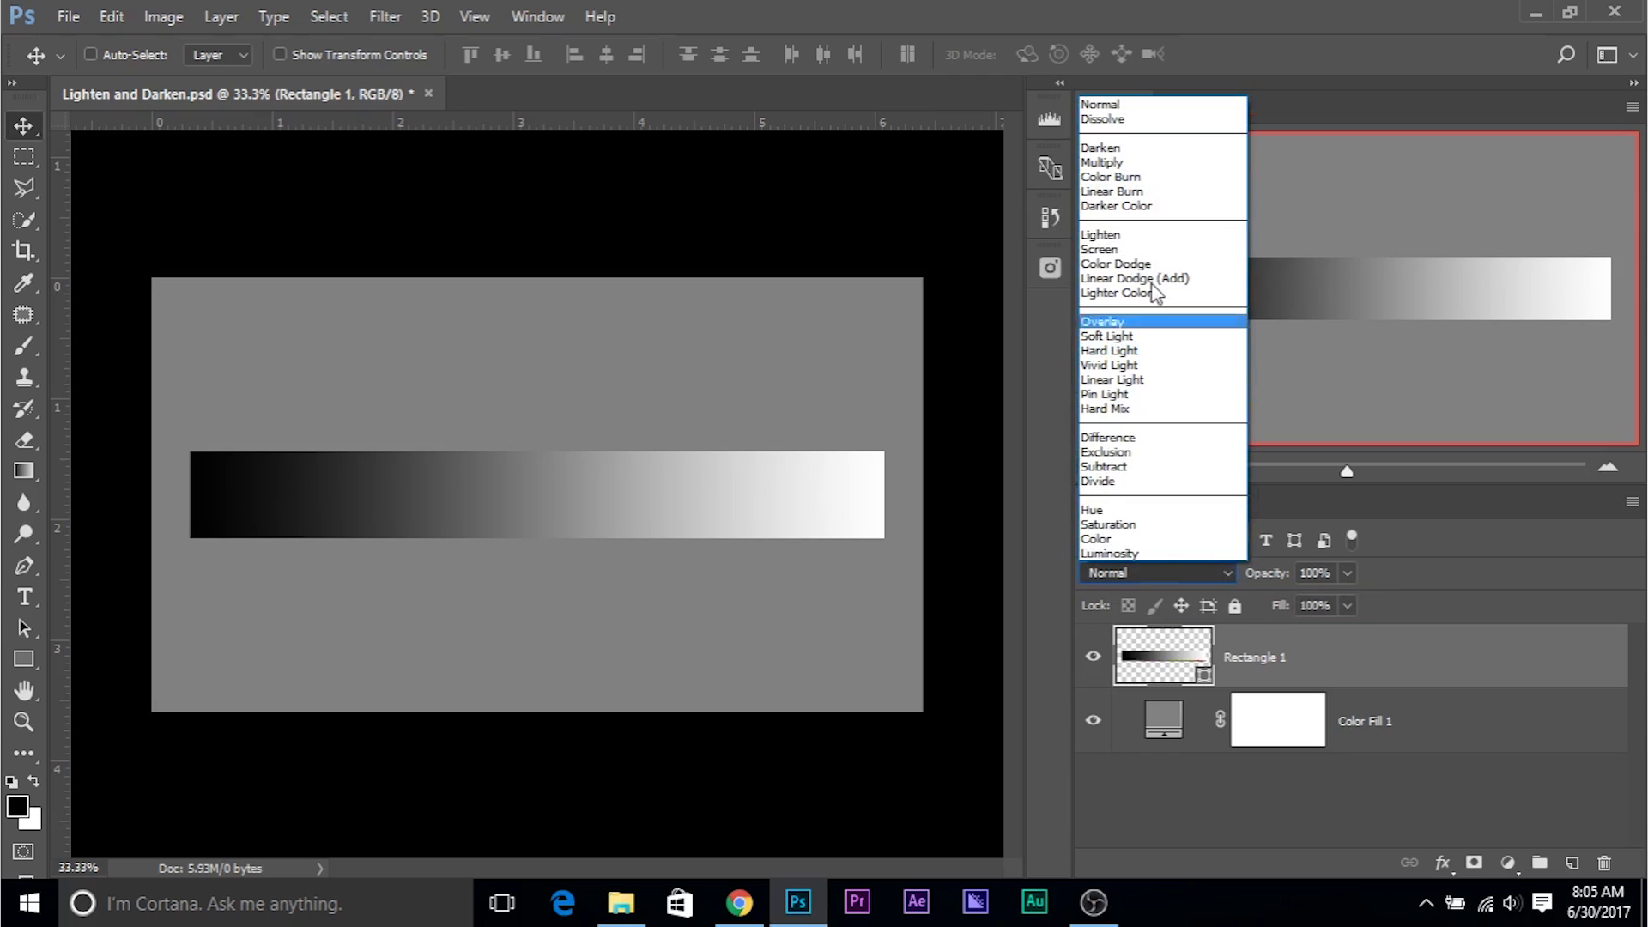
pyautogui.click(1125, 233)
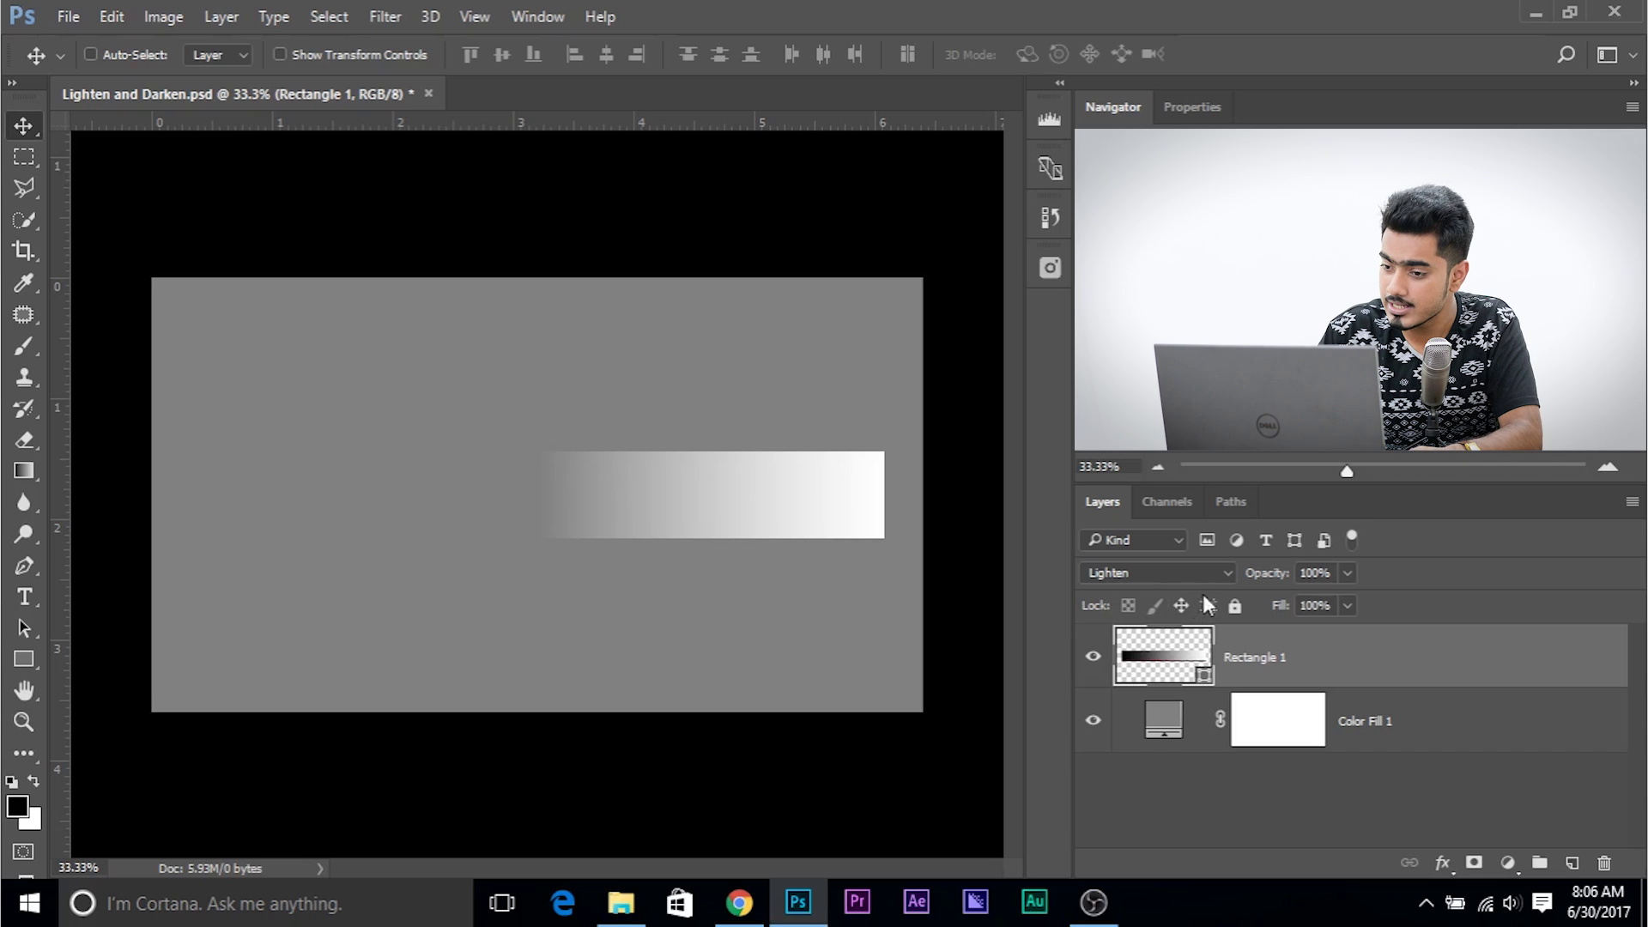
# - Alternate the Rectangle 1 layer's blend mode between Darken and Lighten twice to compare the two effects, ending on Lighten
pyautogui.click(1147, 573)
pyautogui.click(1105, 148)
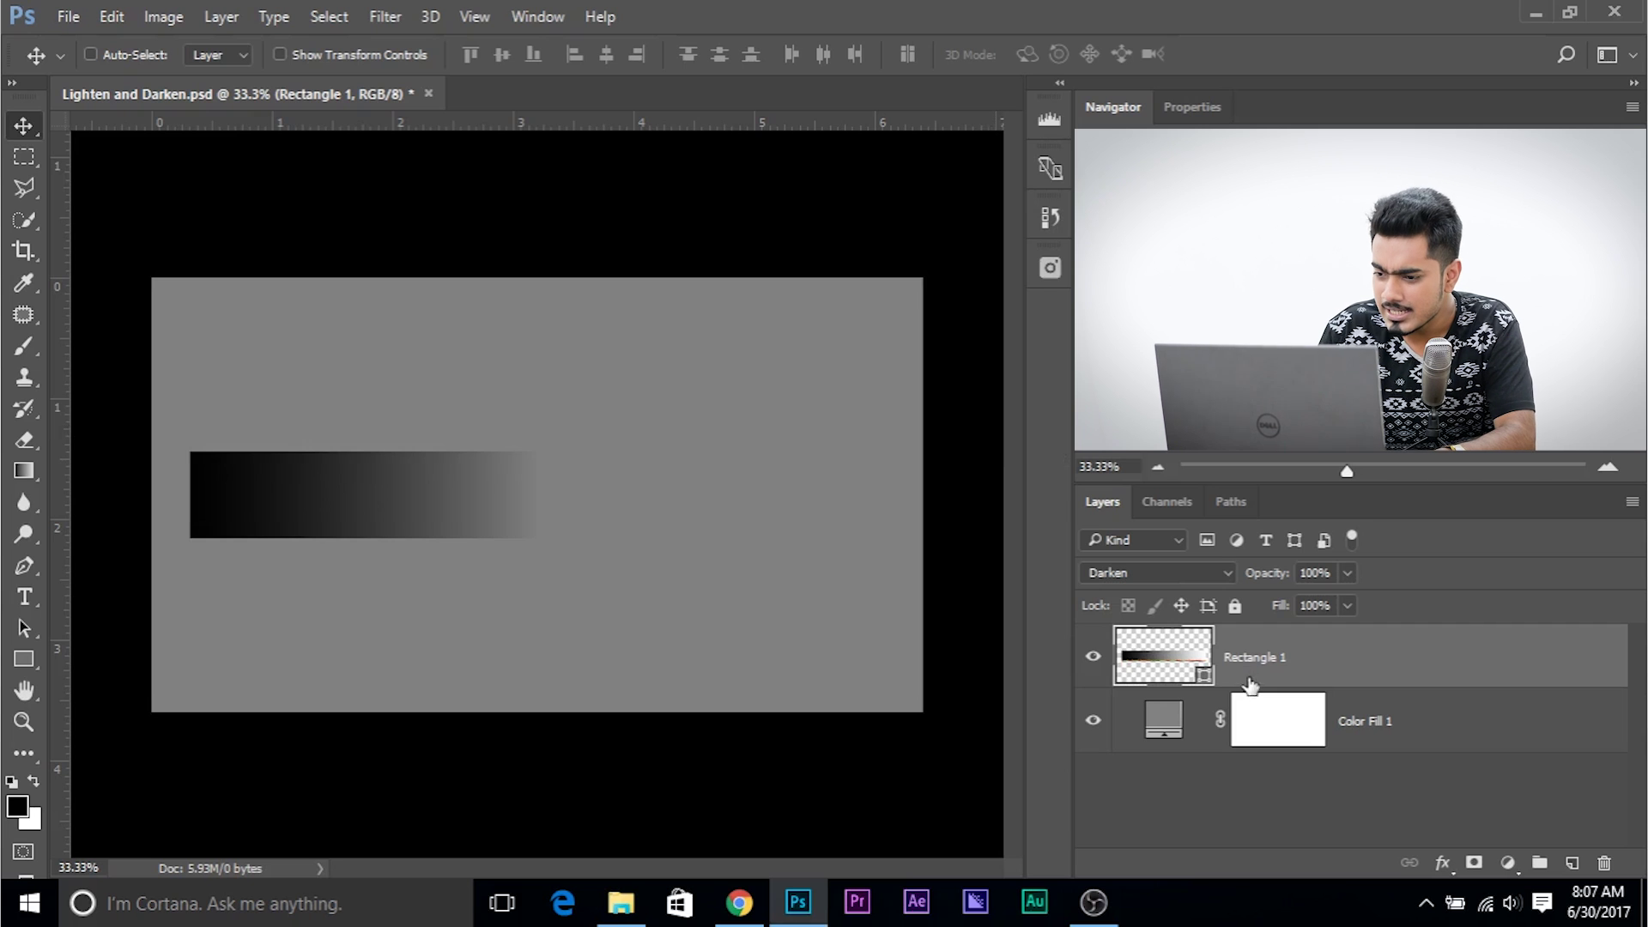
pyautogui.click(1162, 573)
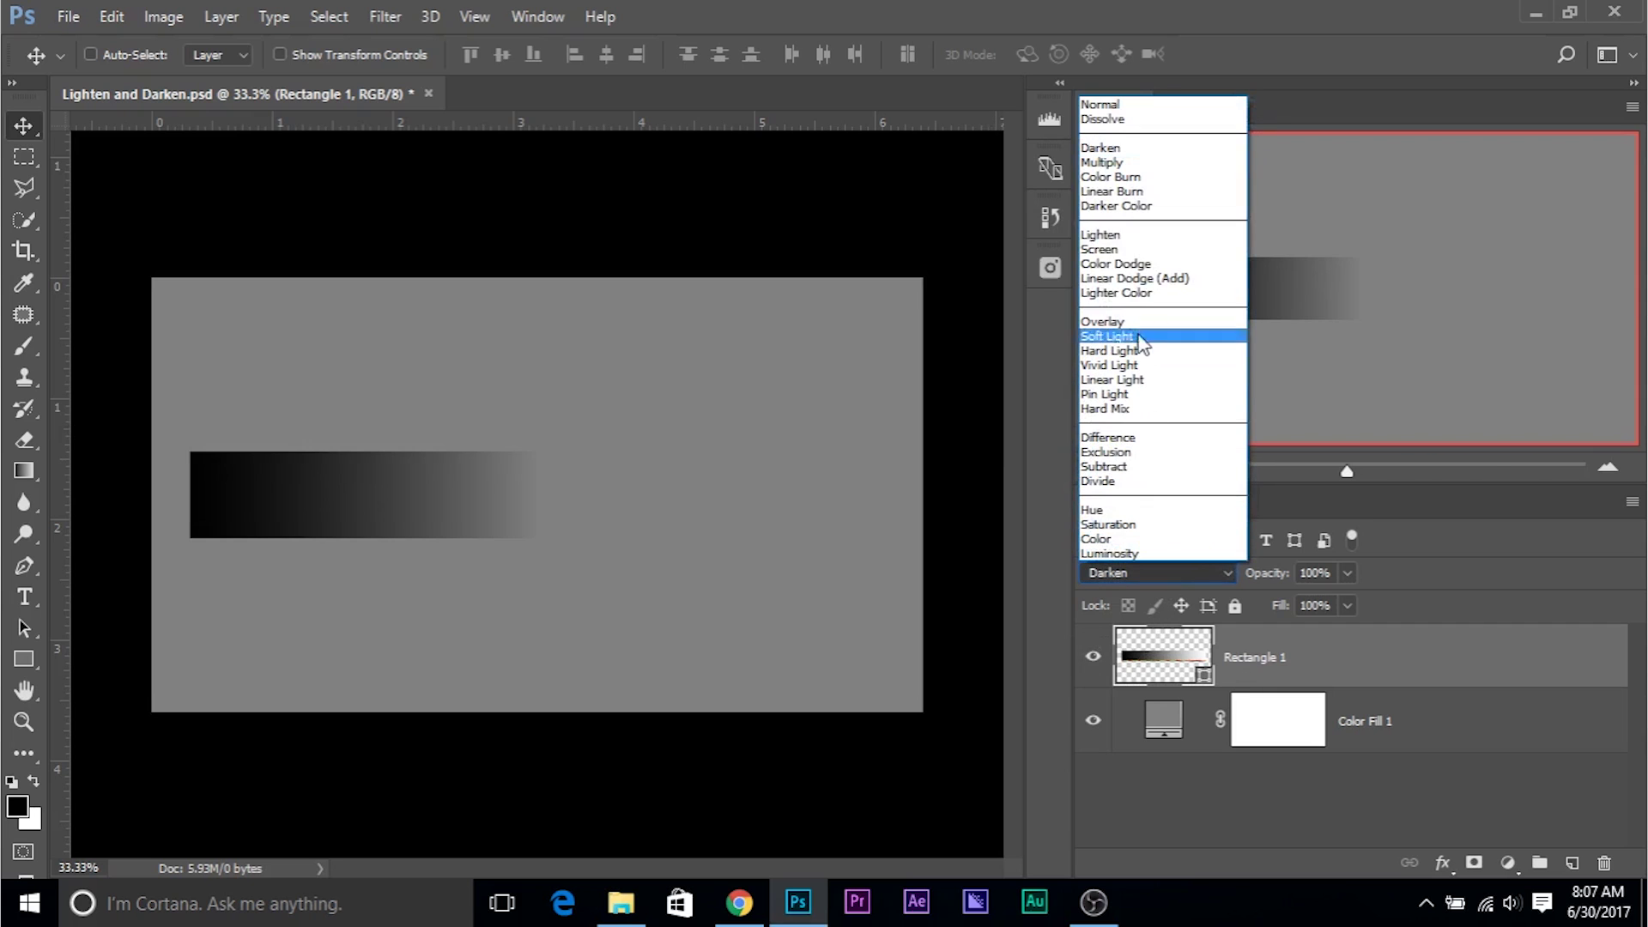
pyautogui.click(1130, 236)
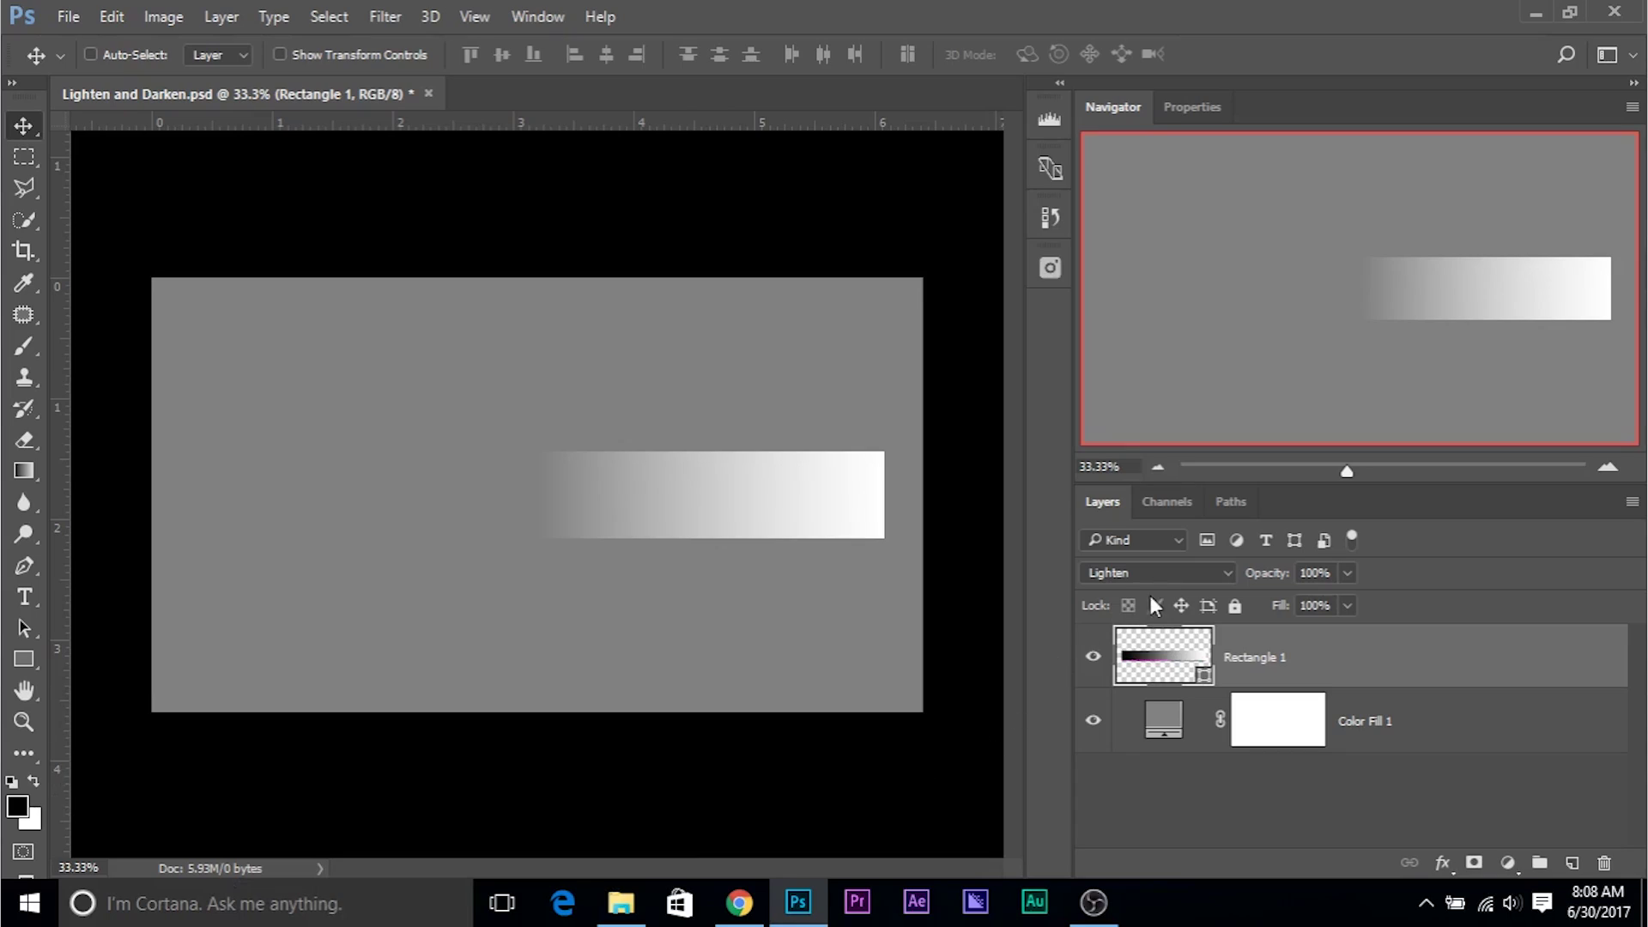
pyautogui.click(1154, 575)
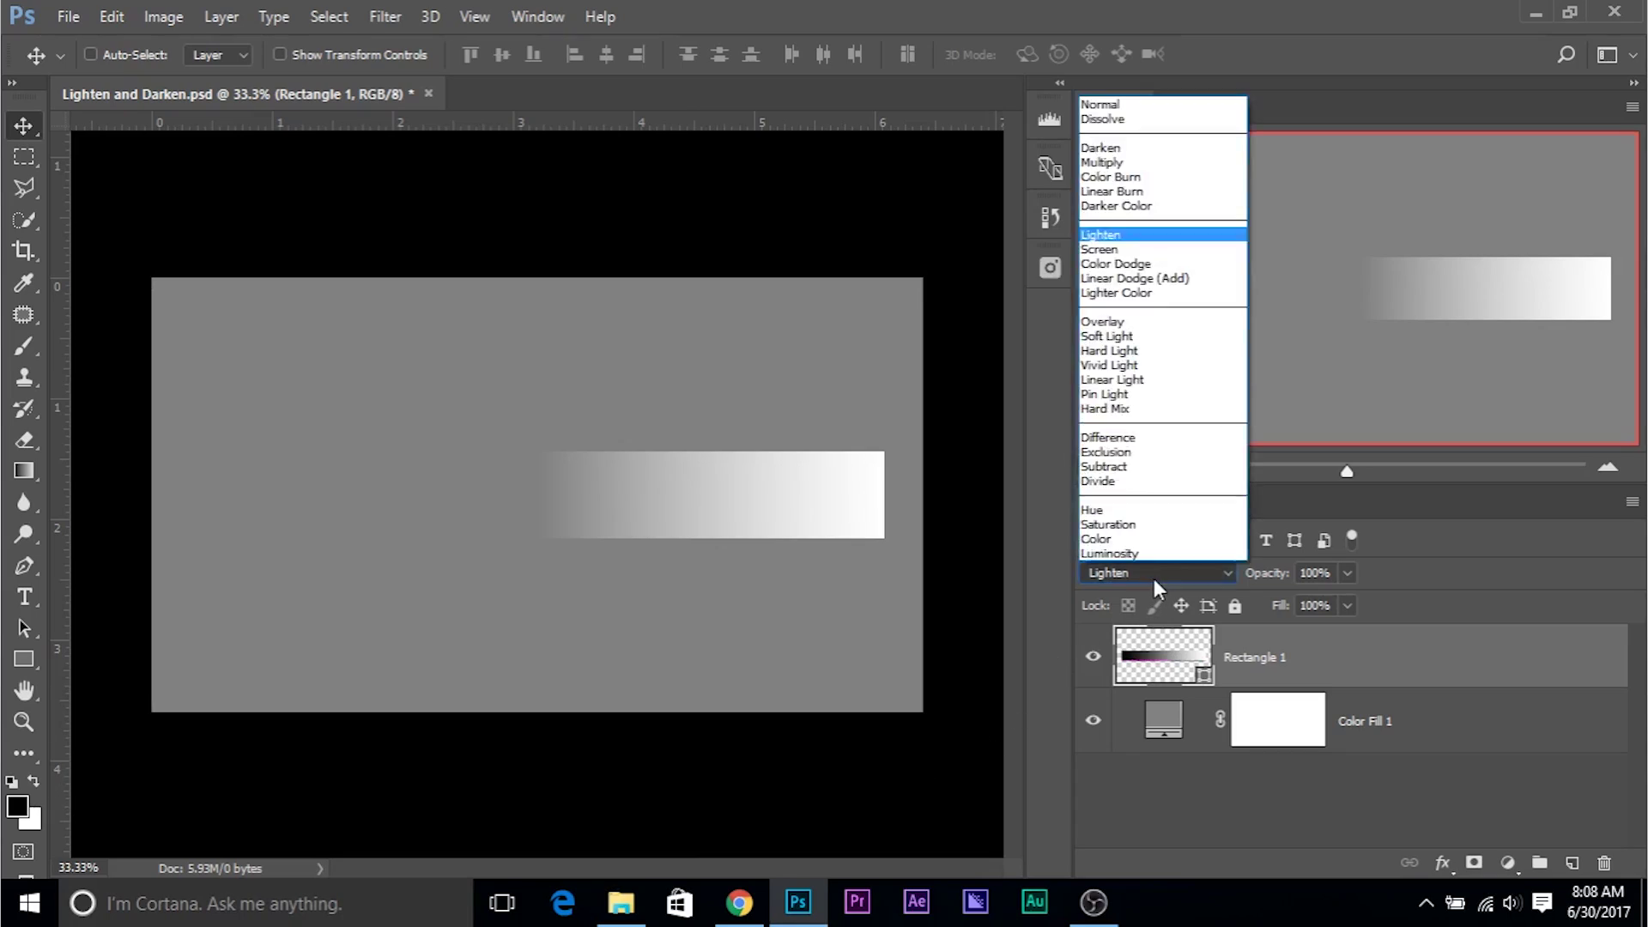
pyautogui.click(1150, 149)
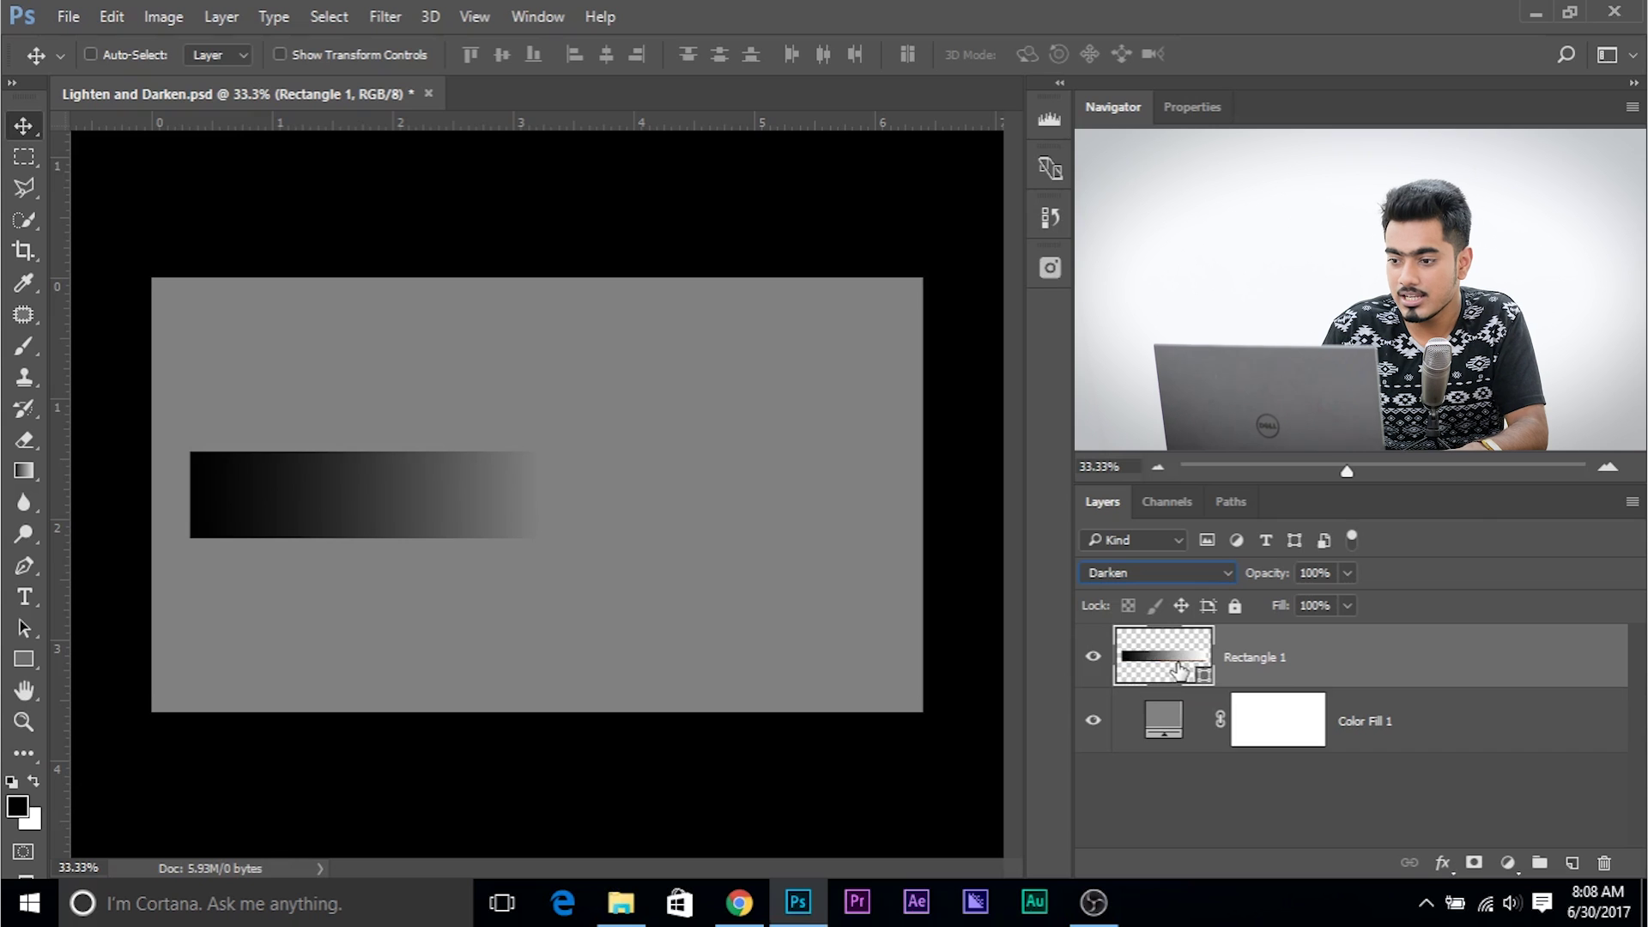
pyautogui.click(1187, 570)
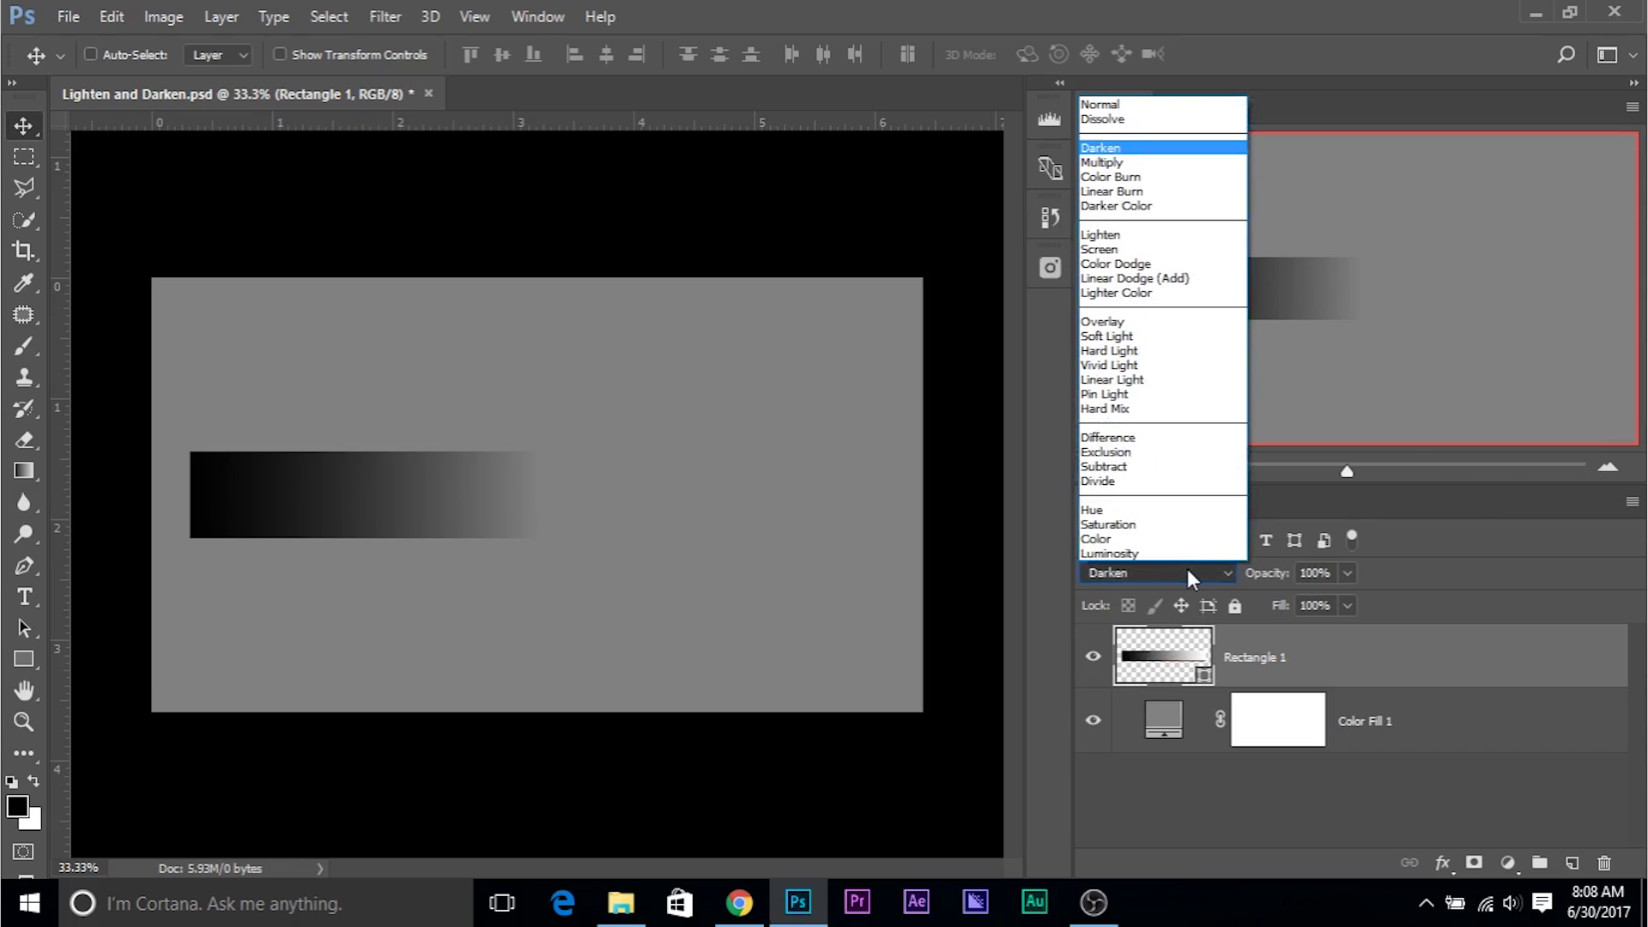
pyautogui.click(1115, 234)
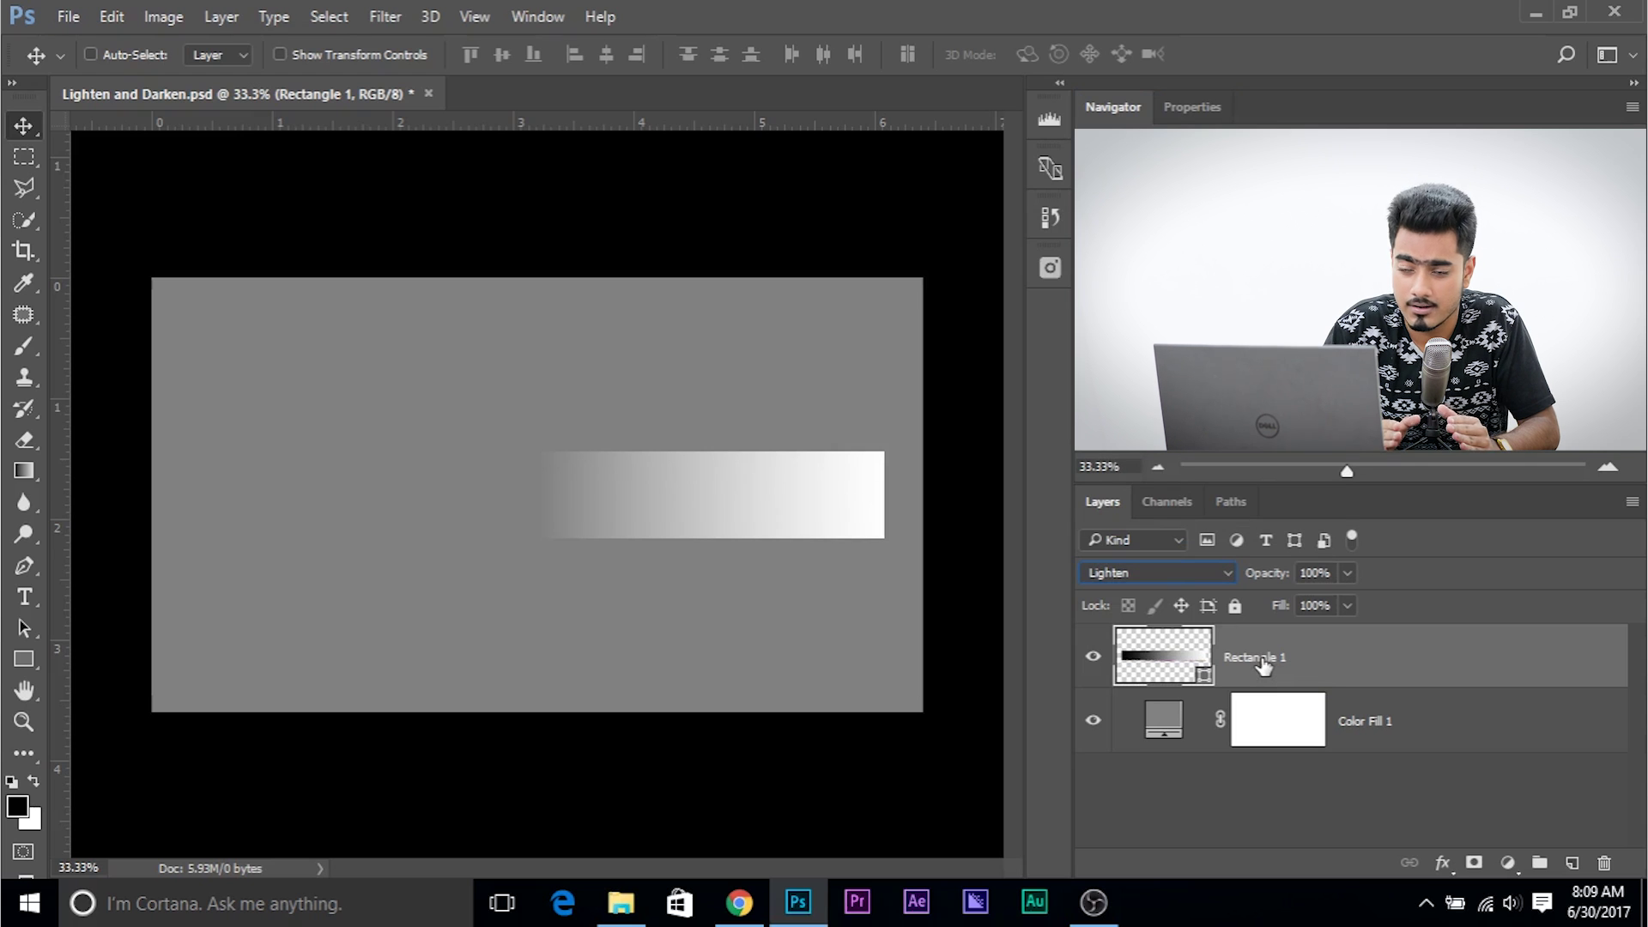
# - Compare the gradient rectangle in Normal blend mode with Lighten, leaving the layer on Lighten
pyautogui.click(1148, 573)
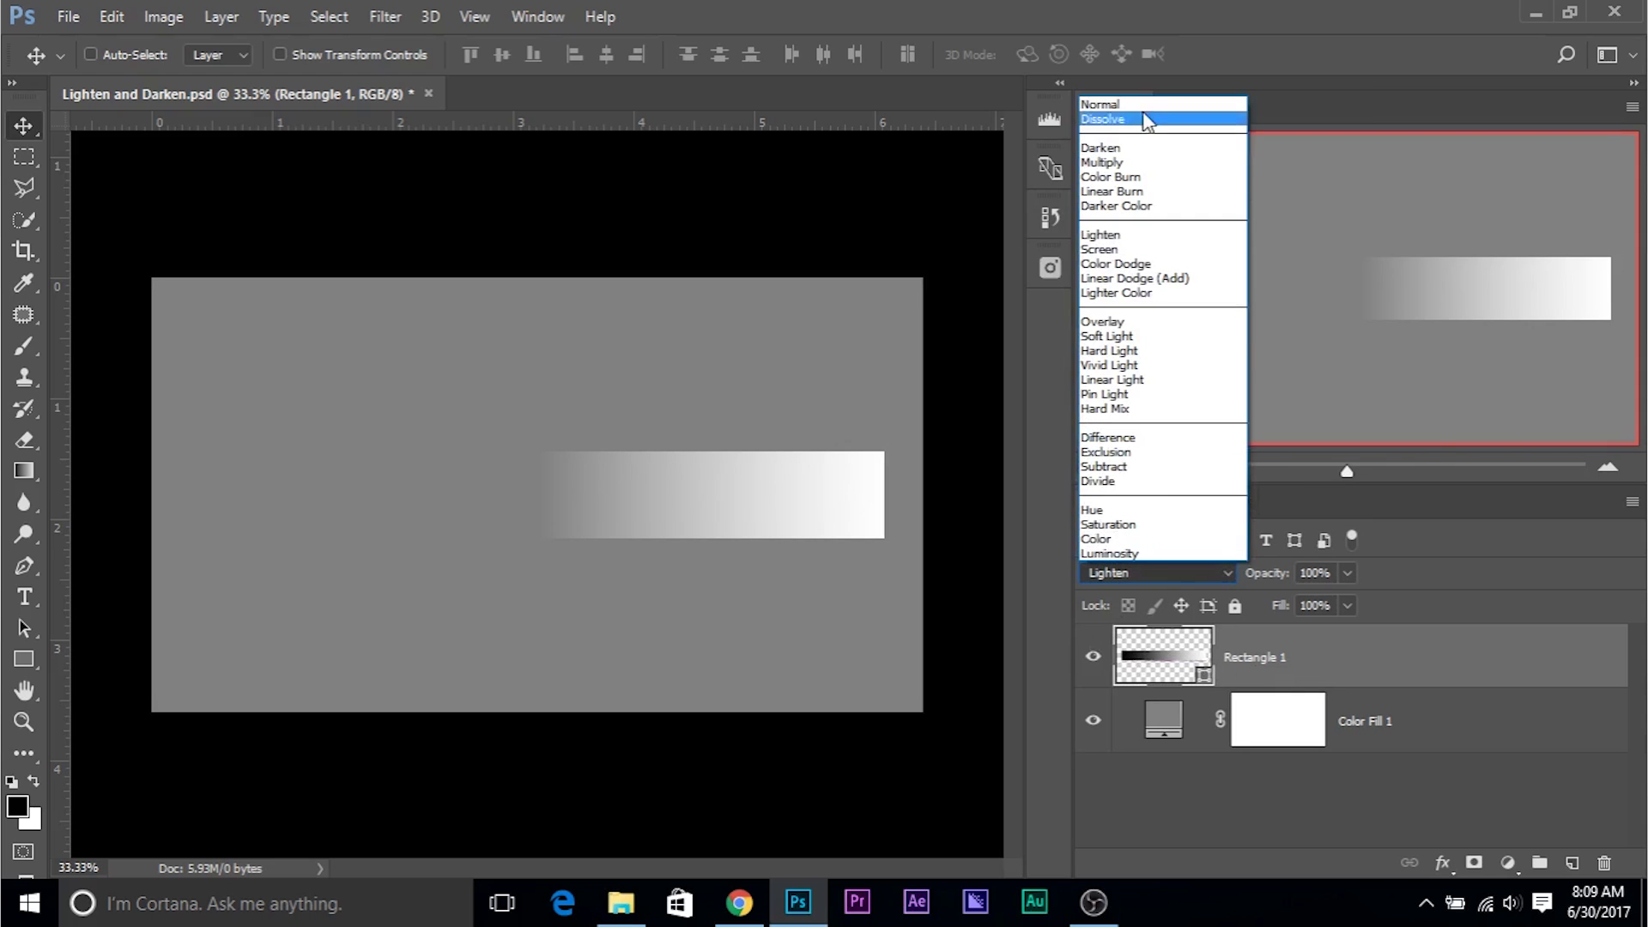
pyautogui.click(1145, 104)
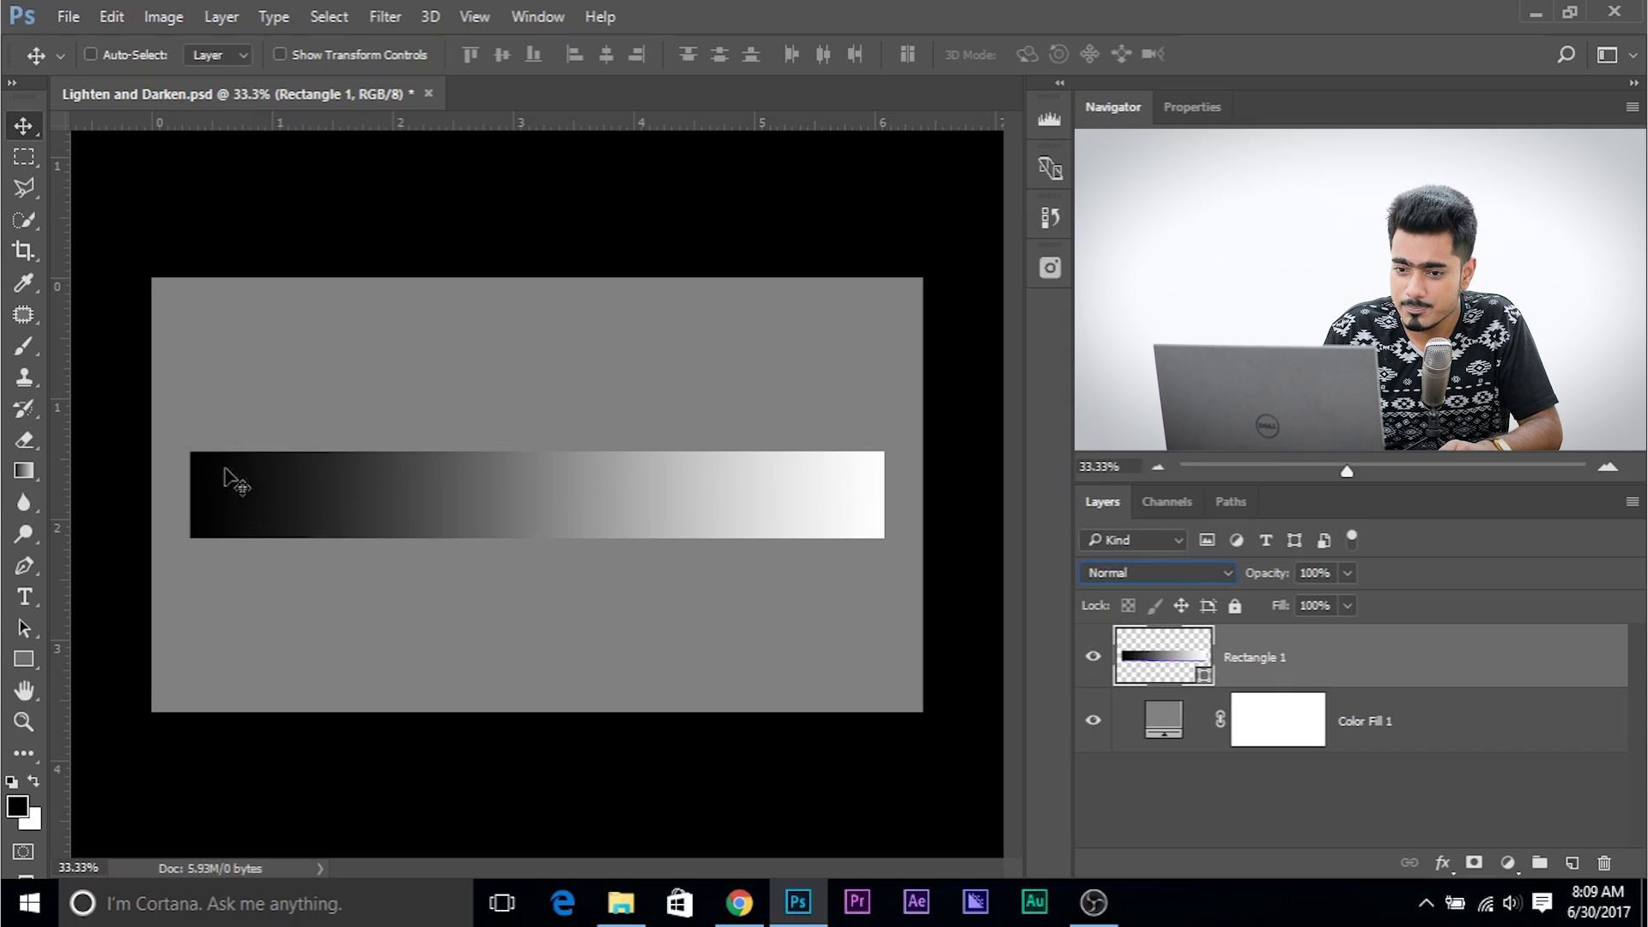
pyautogui.click(1141, 575)
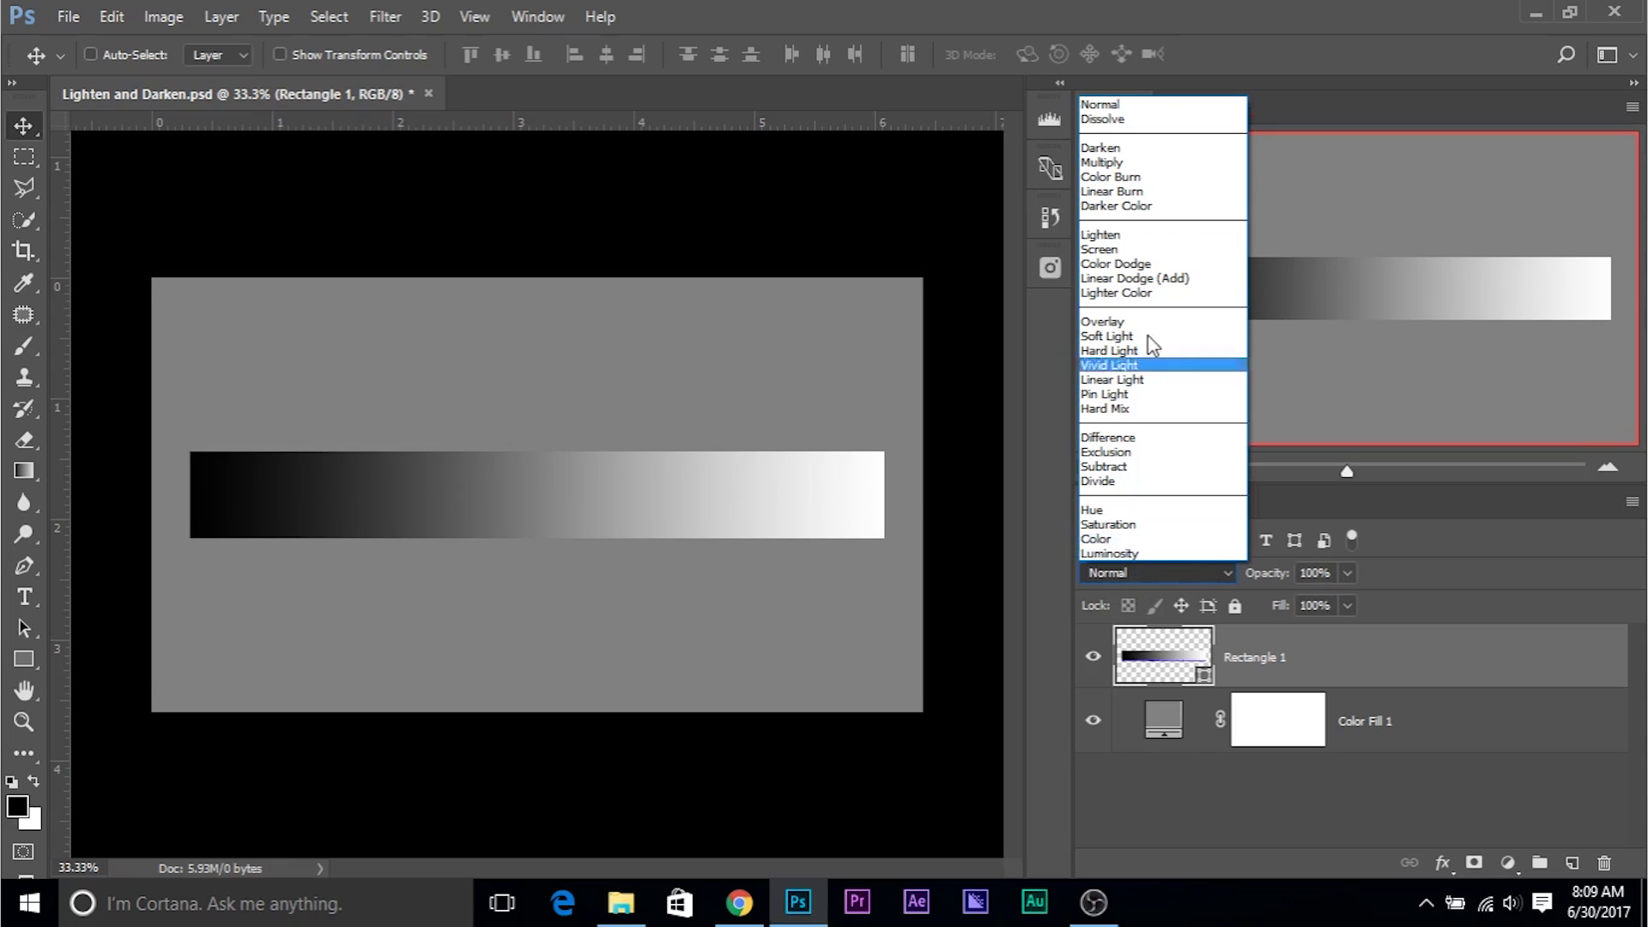
pyautogui.click(1171, 237)
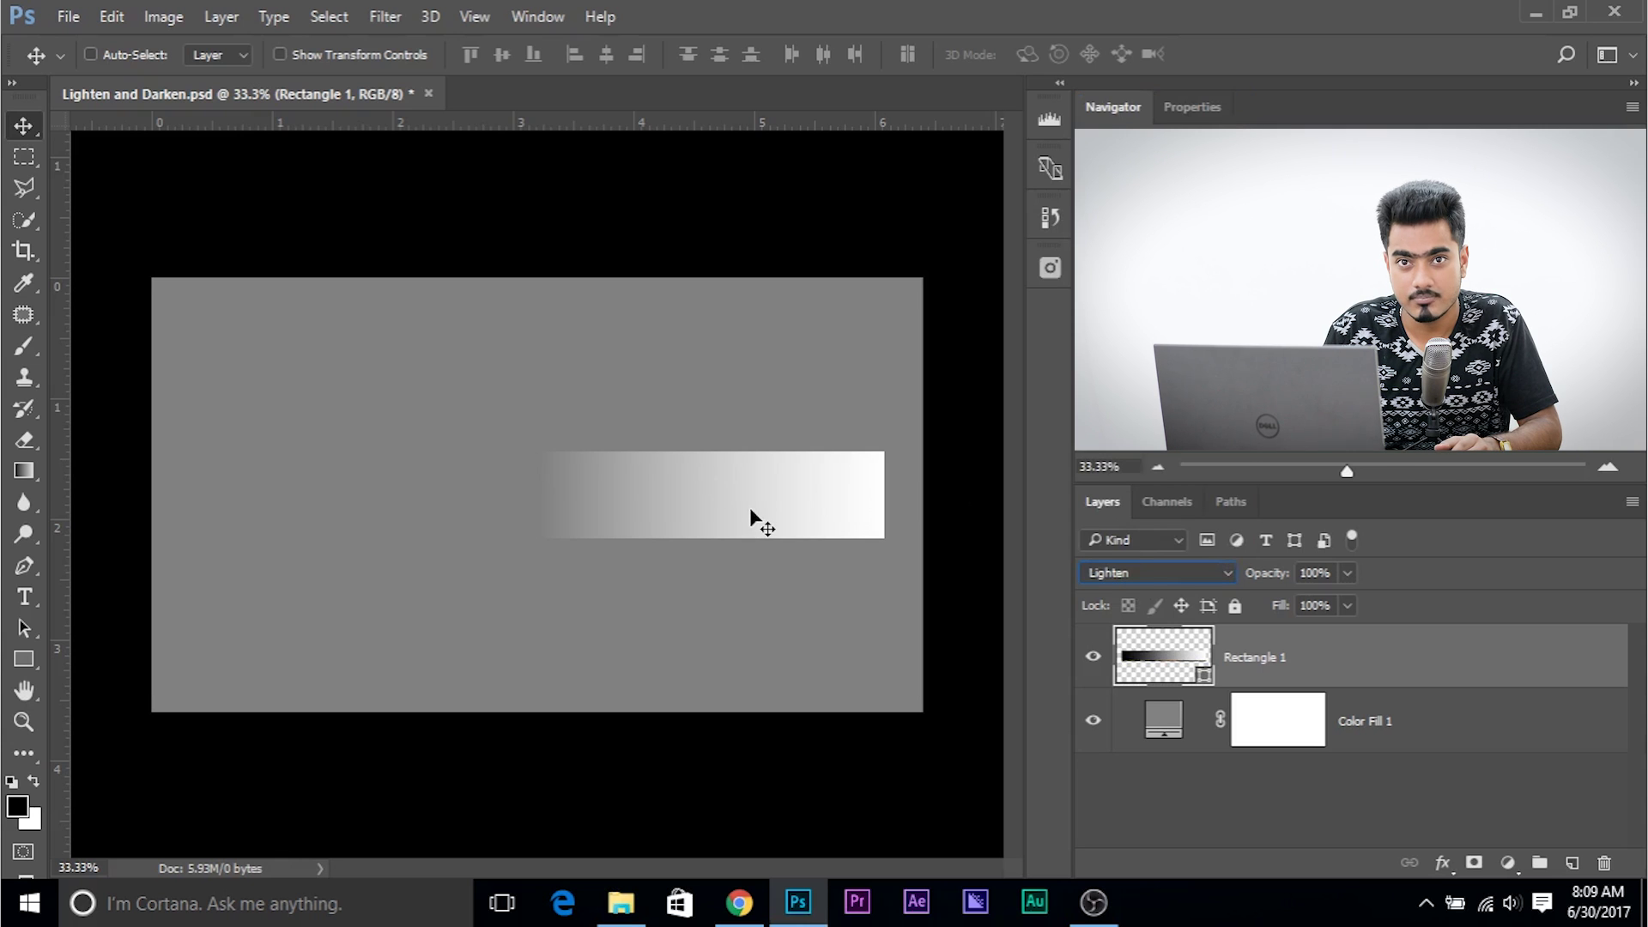
# - Add a Brightness/Contrast adjustment above the Color Fill 1 layer, try brightness 110, and bring the brightness down to -150
pyautogui.click(1493, 723)
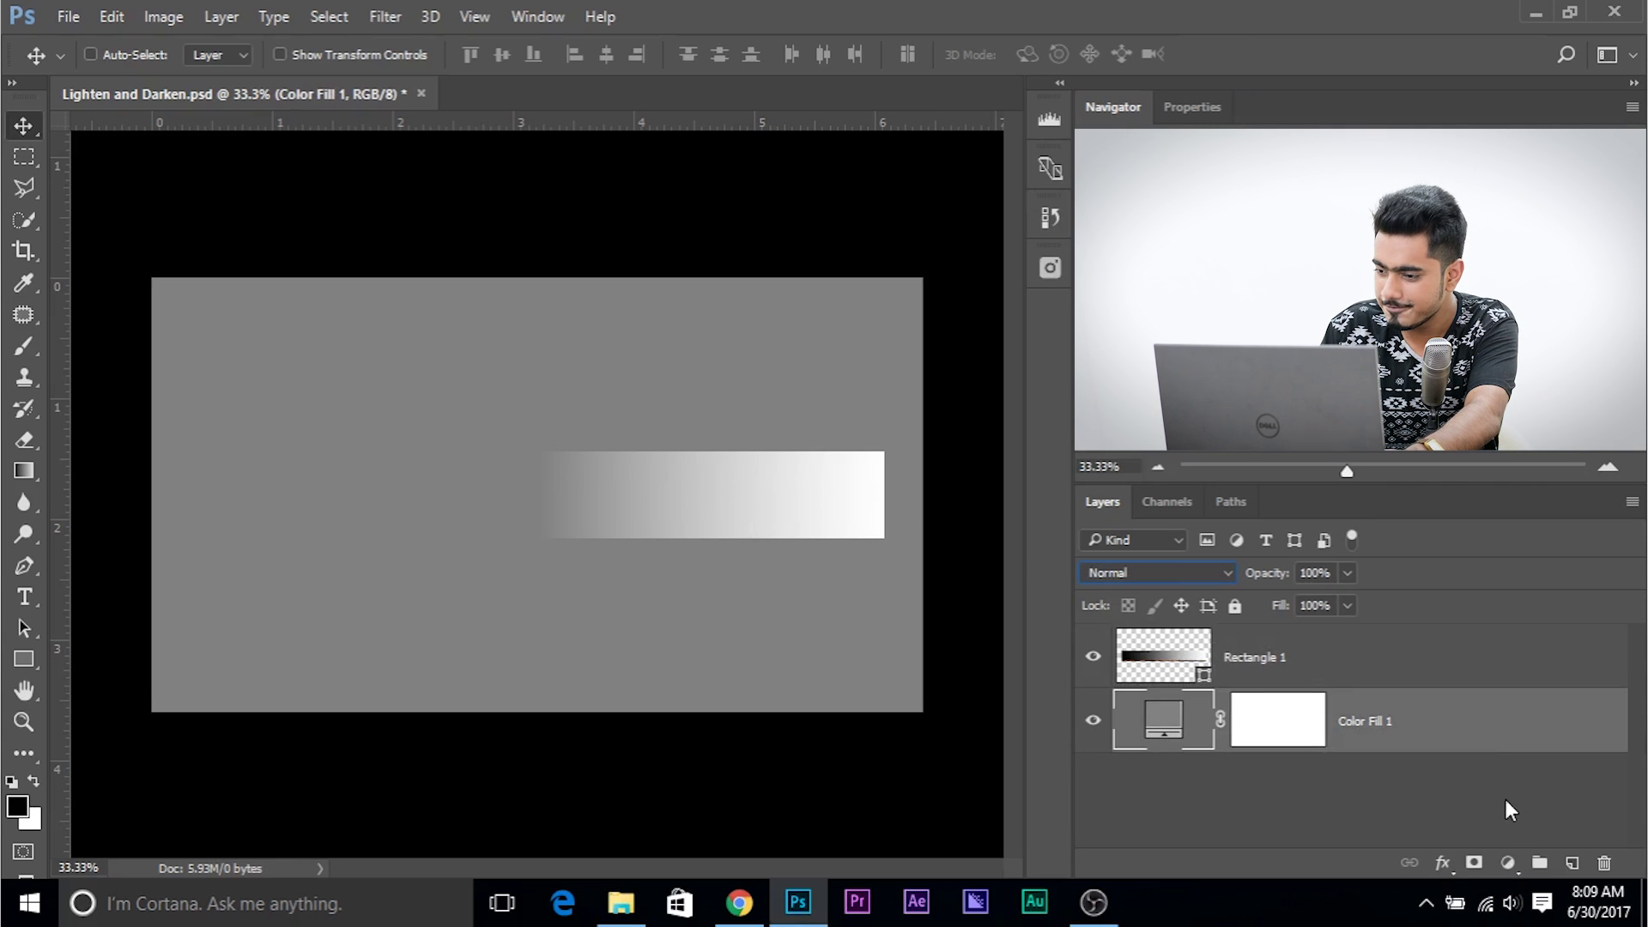
pyautogui.click(1512, 855)
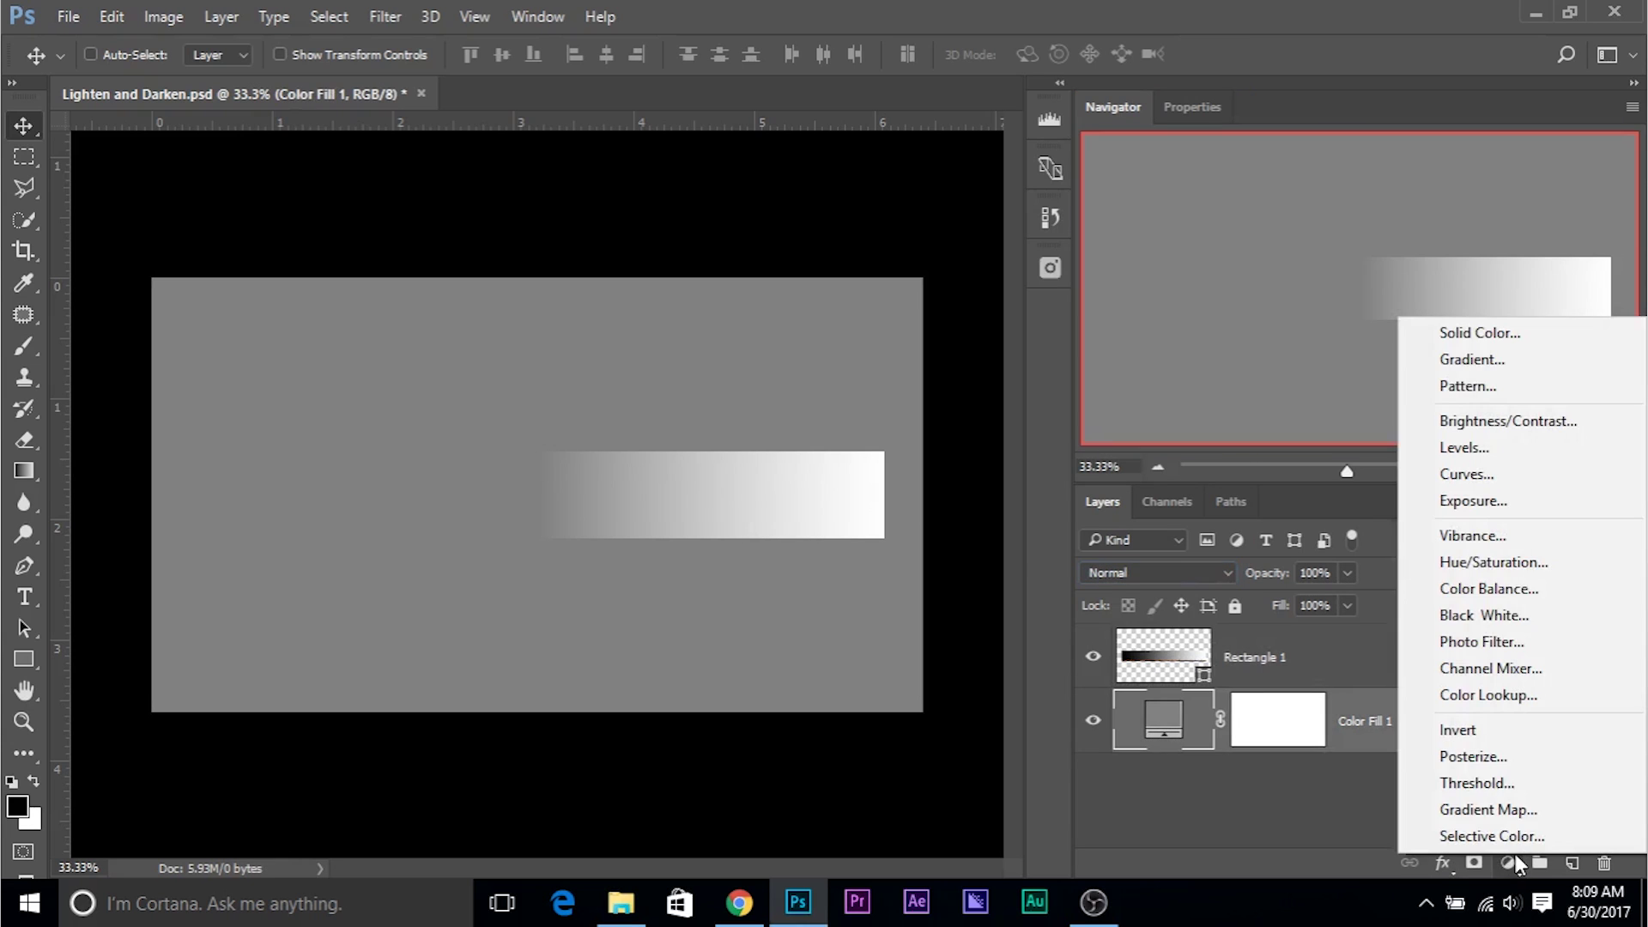
pyautogui.click(1521, 422)
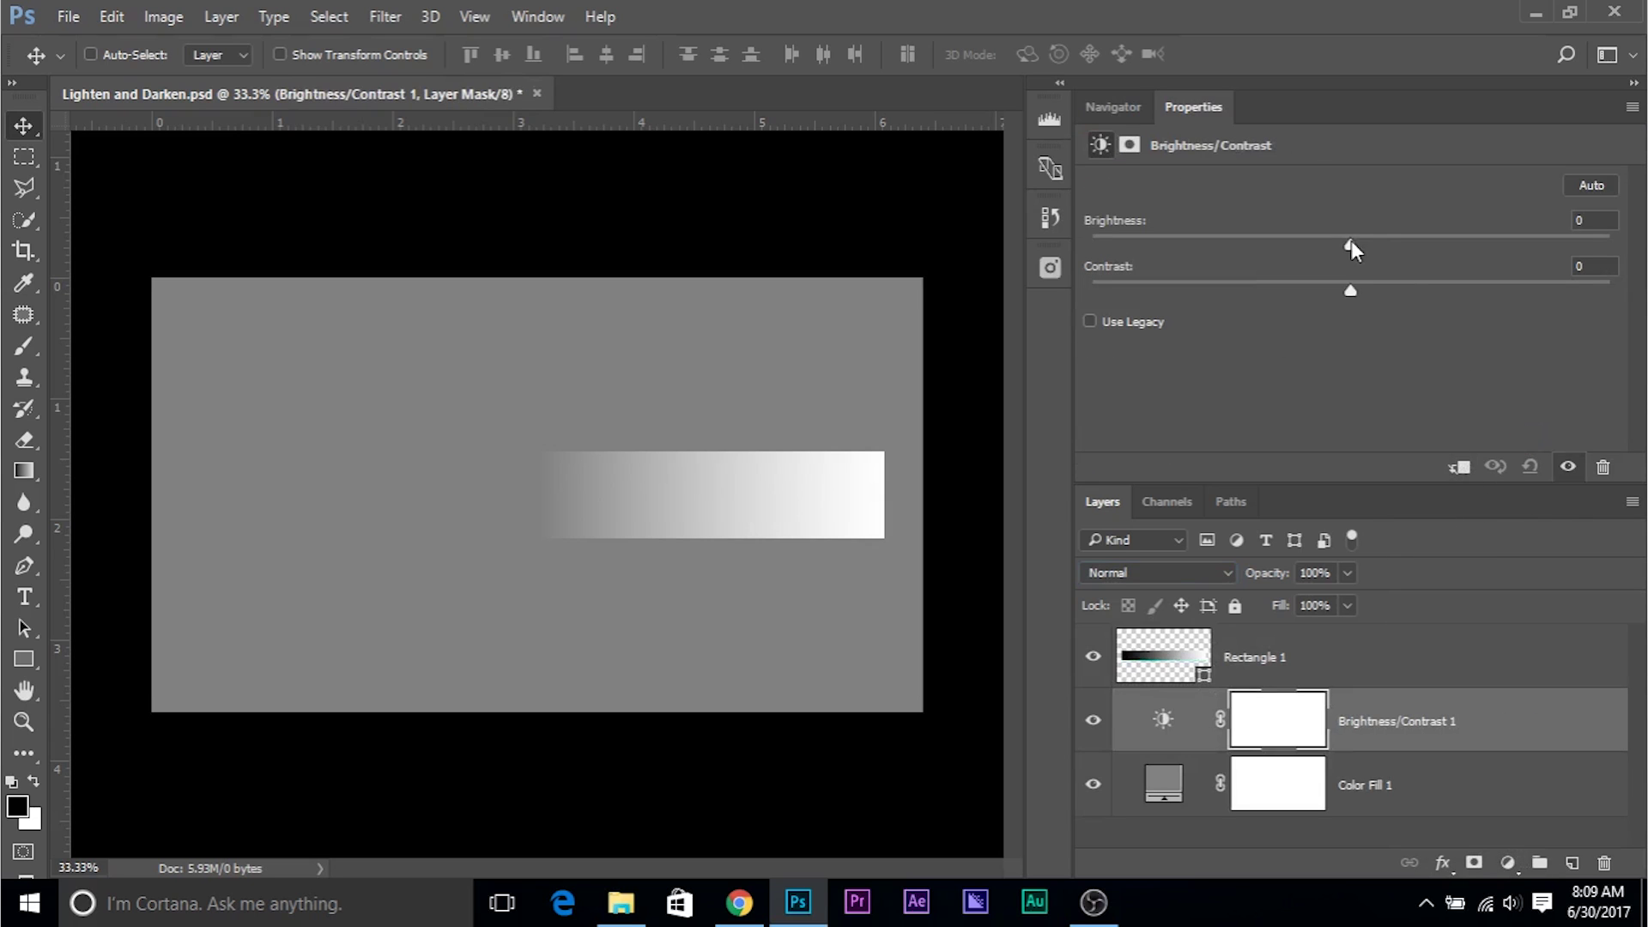
pyautogui.moveTo(1352, 242); pyautogui.dragTo(1540, 242)
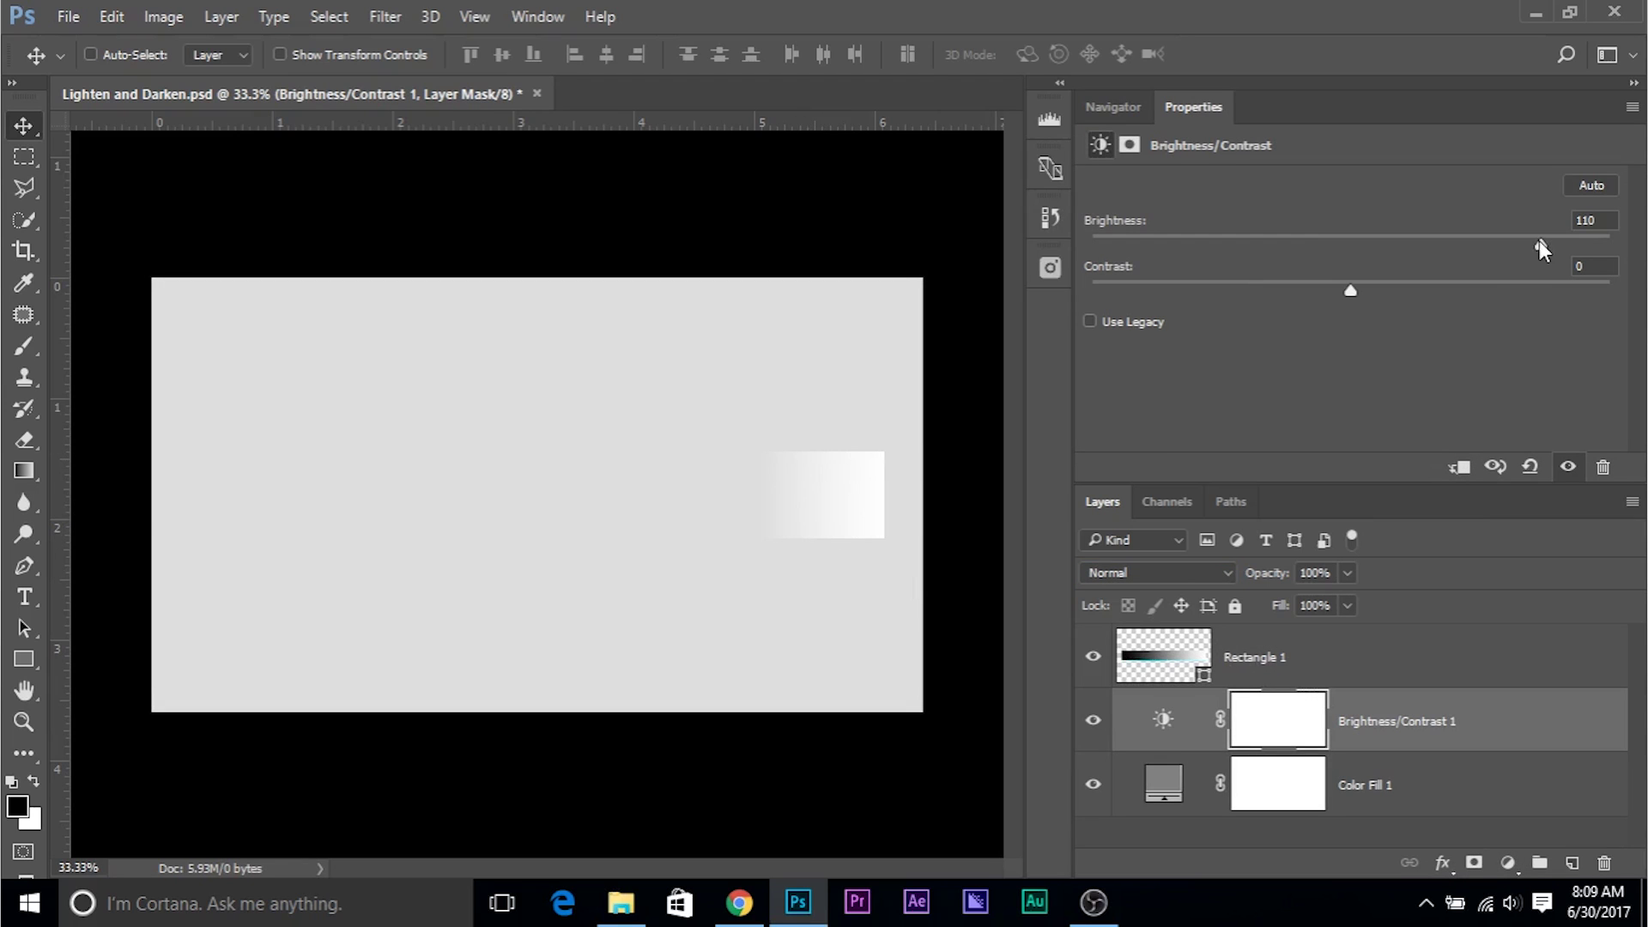
pyautogui.moveTo(1512, 249); pyautogui.dragTo(1150, 247)
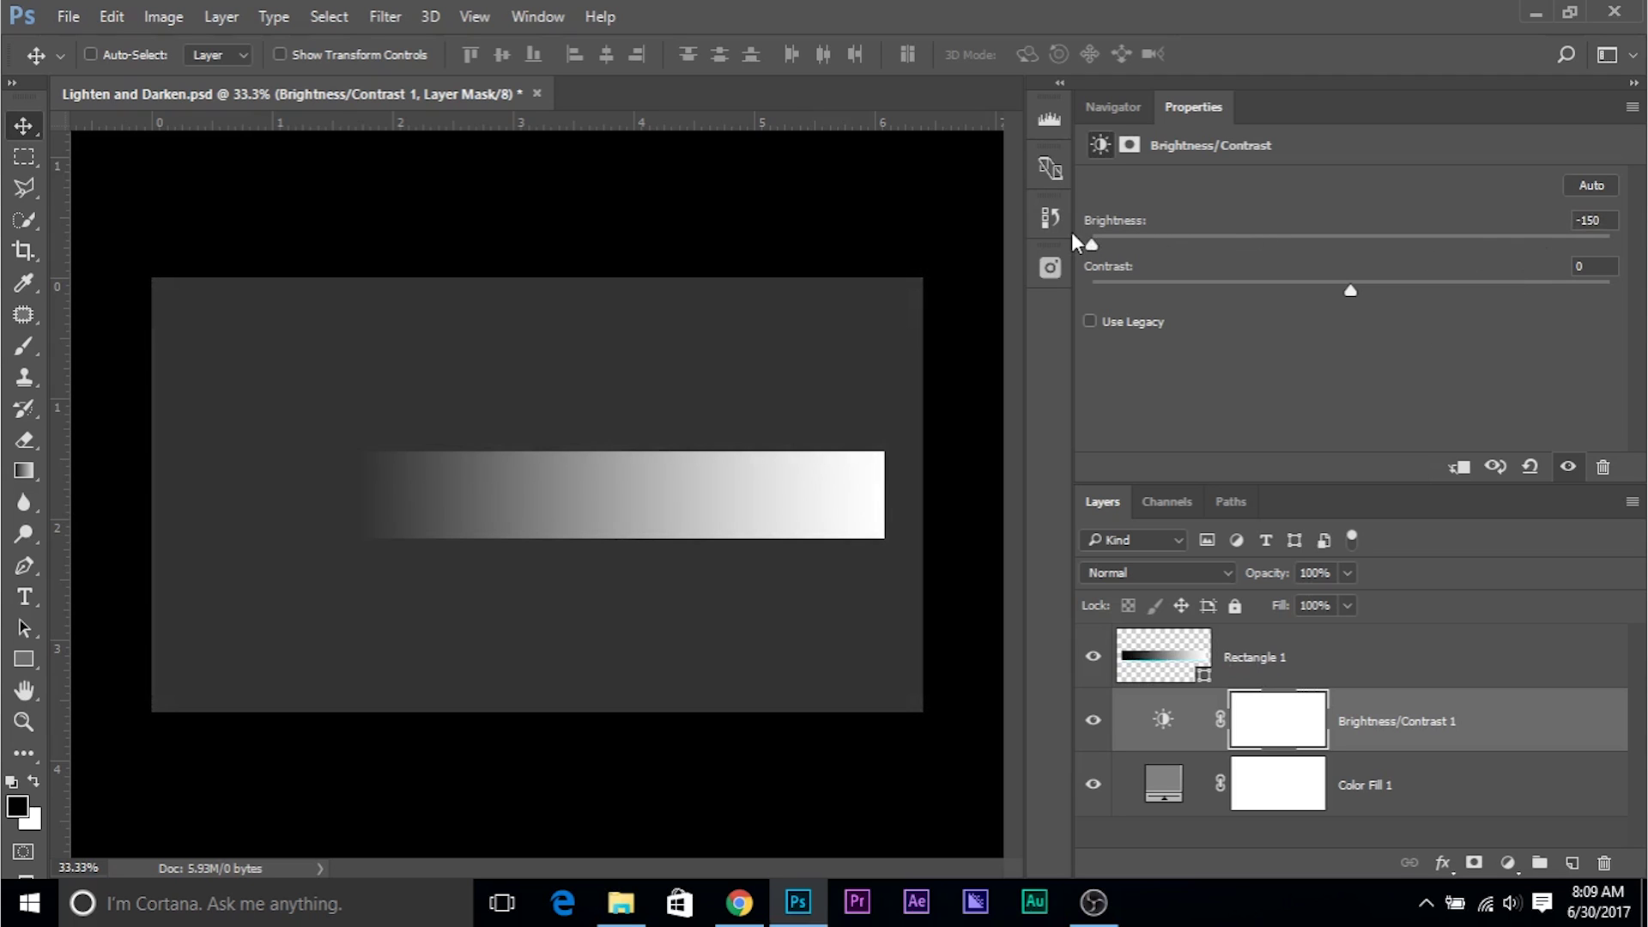
pyautogui.click(1165, 570)
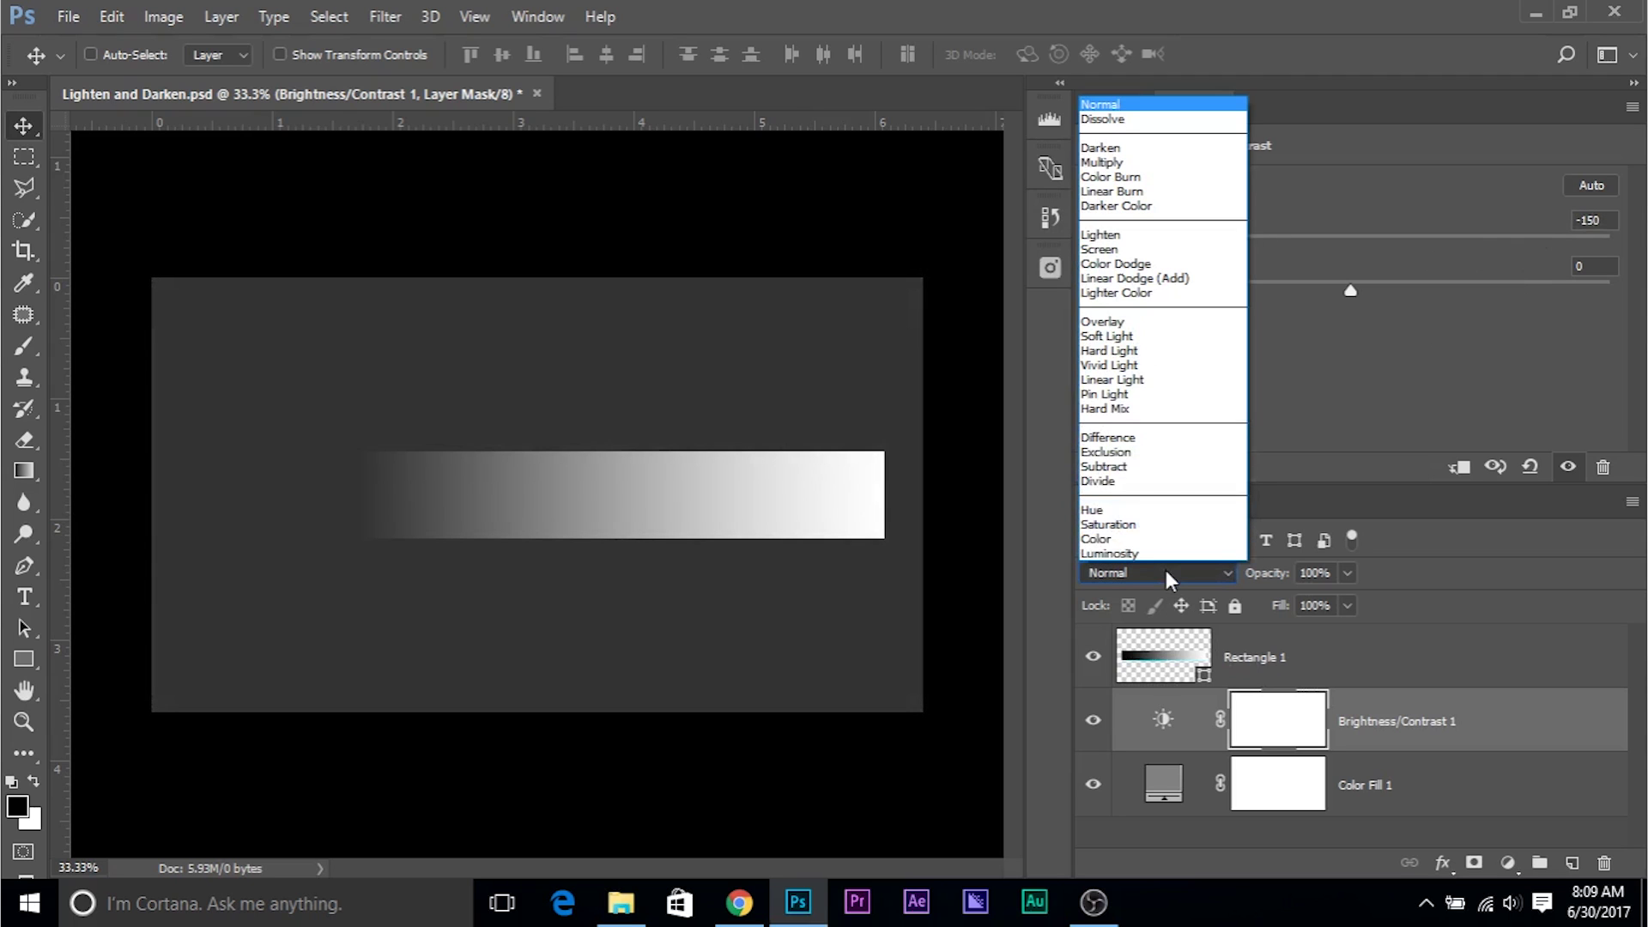
pyautogui.click(1142, 149)
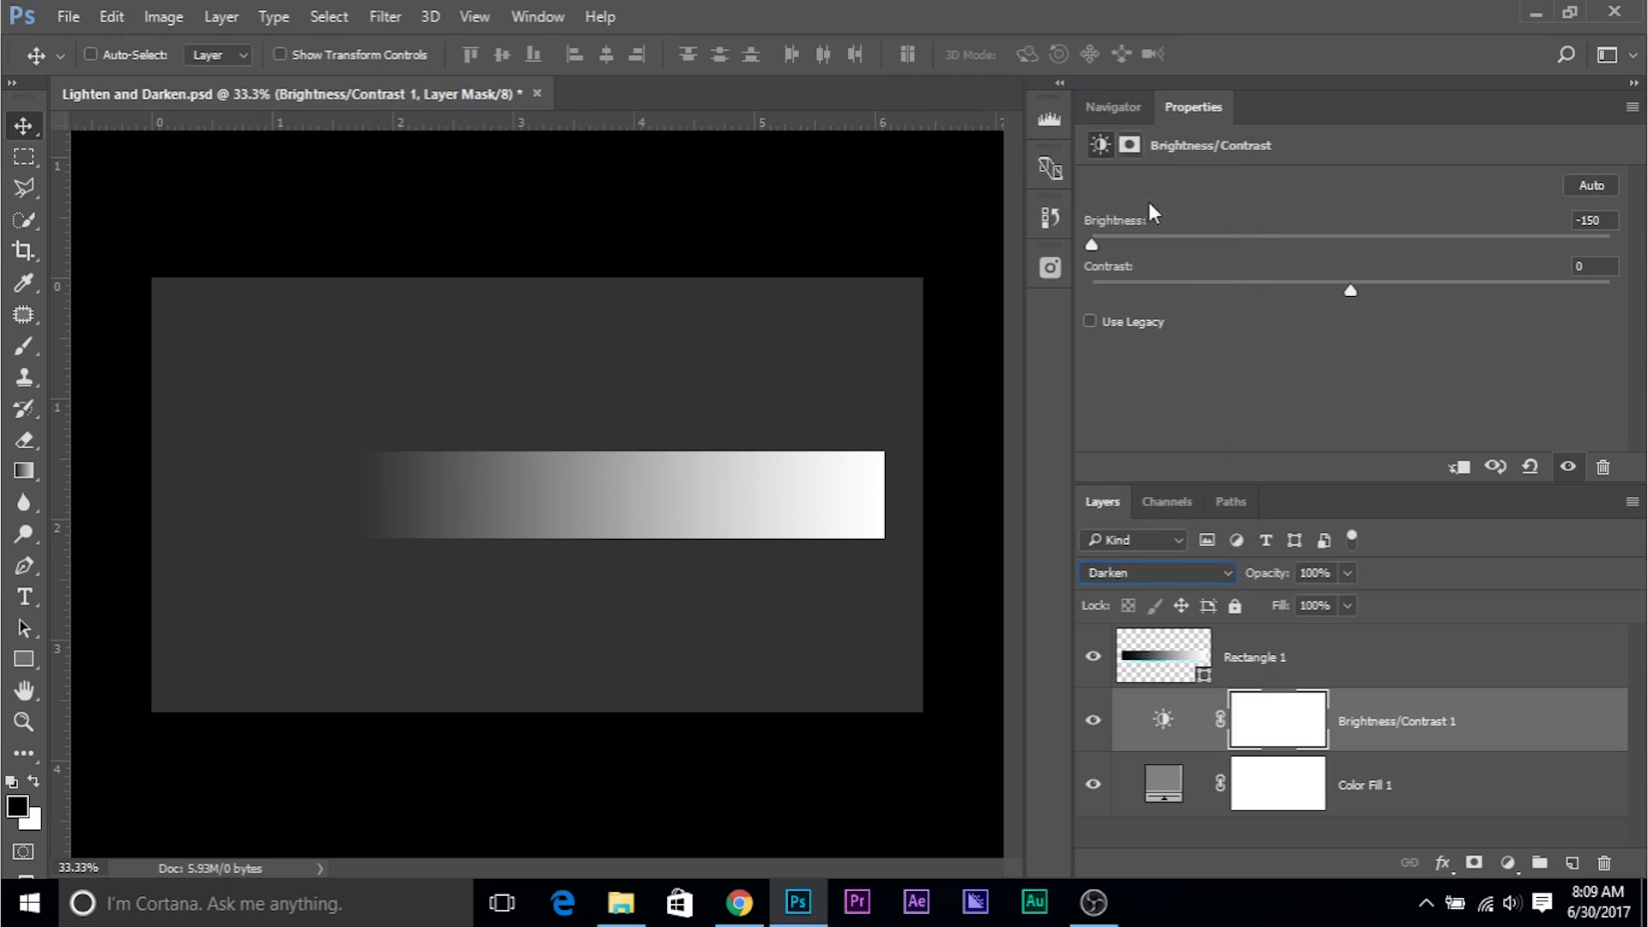
pyautogui.click(1174, 566)
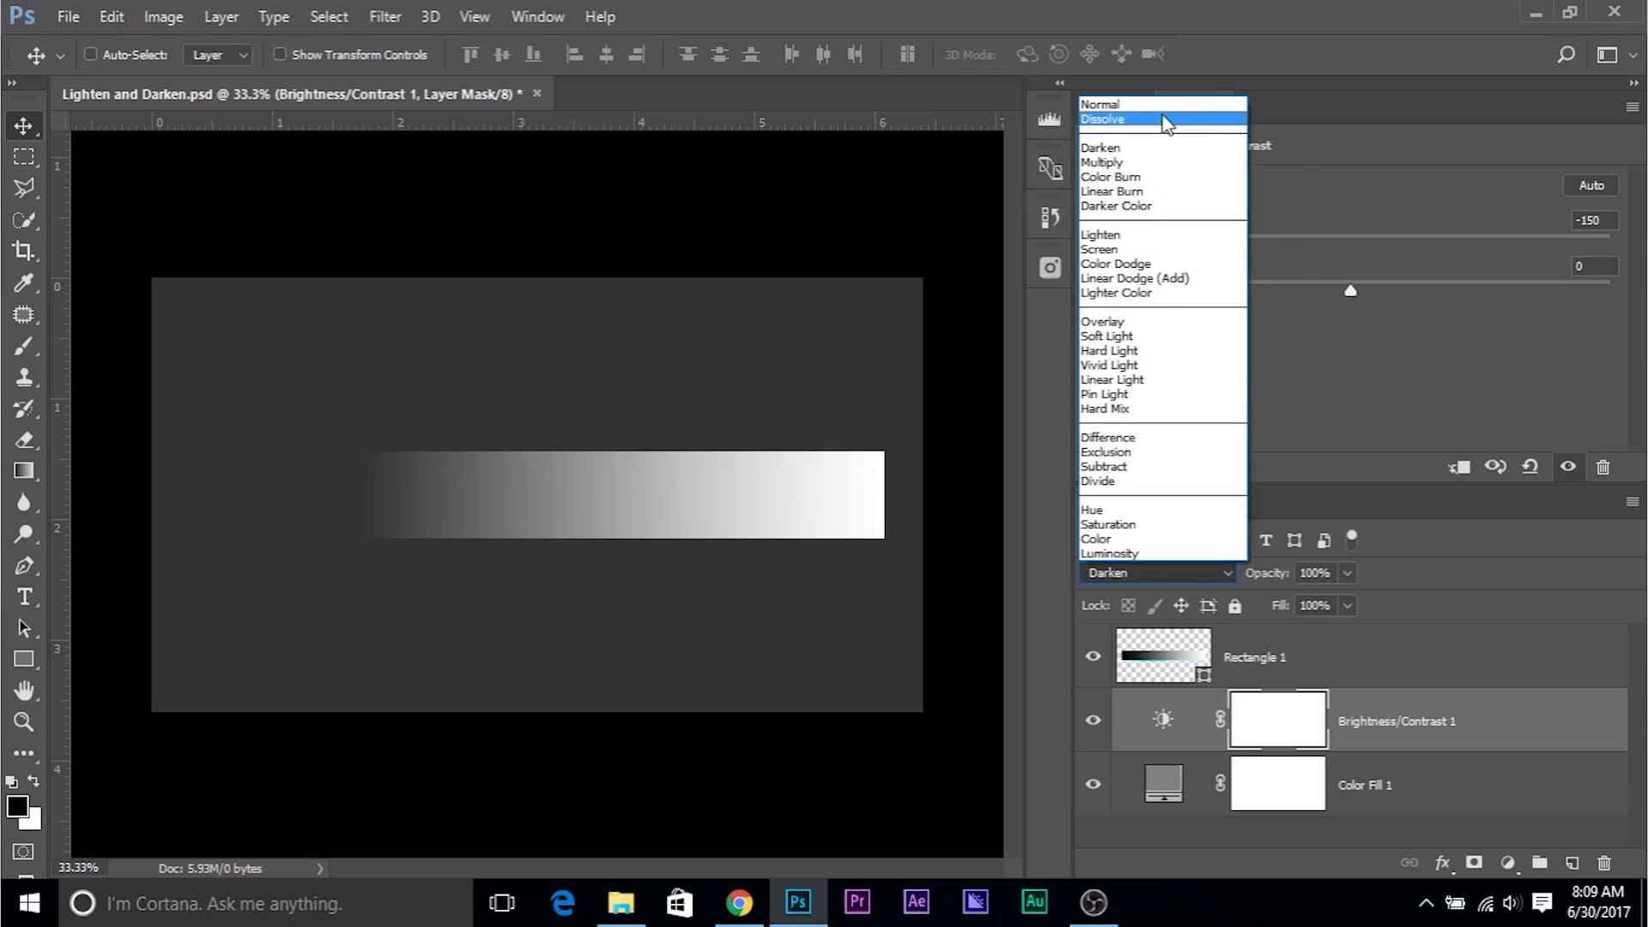
pyautogui.click(1167, 120)
pyautogui.click(1171, 568)
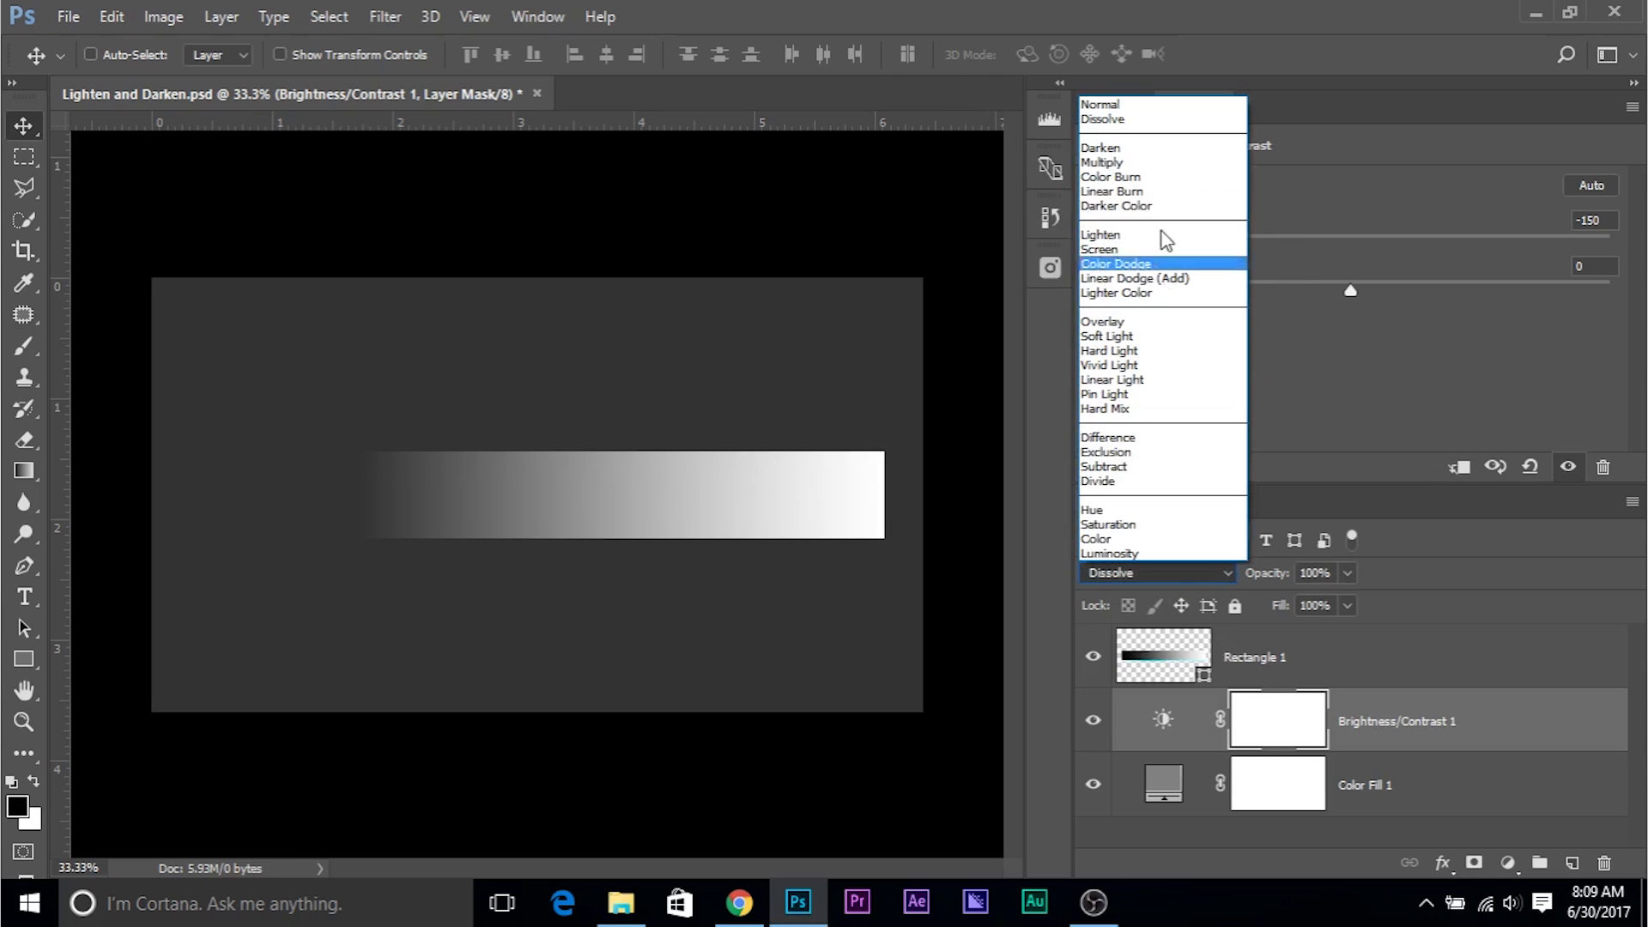
pyautogui.click(1137, 104)
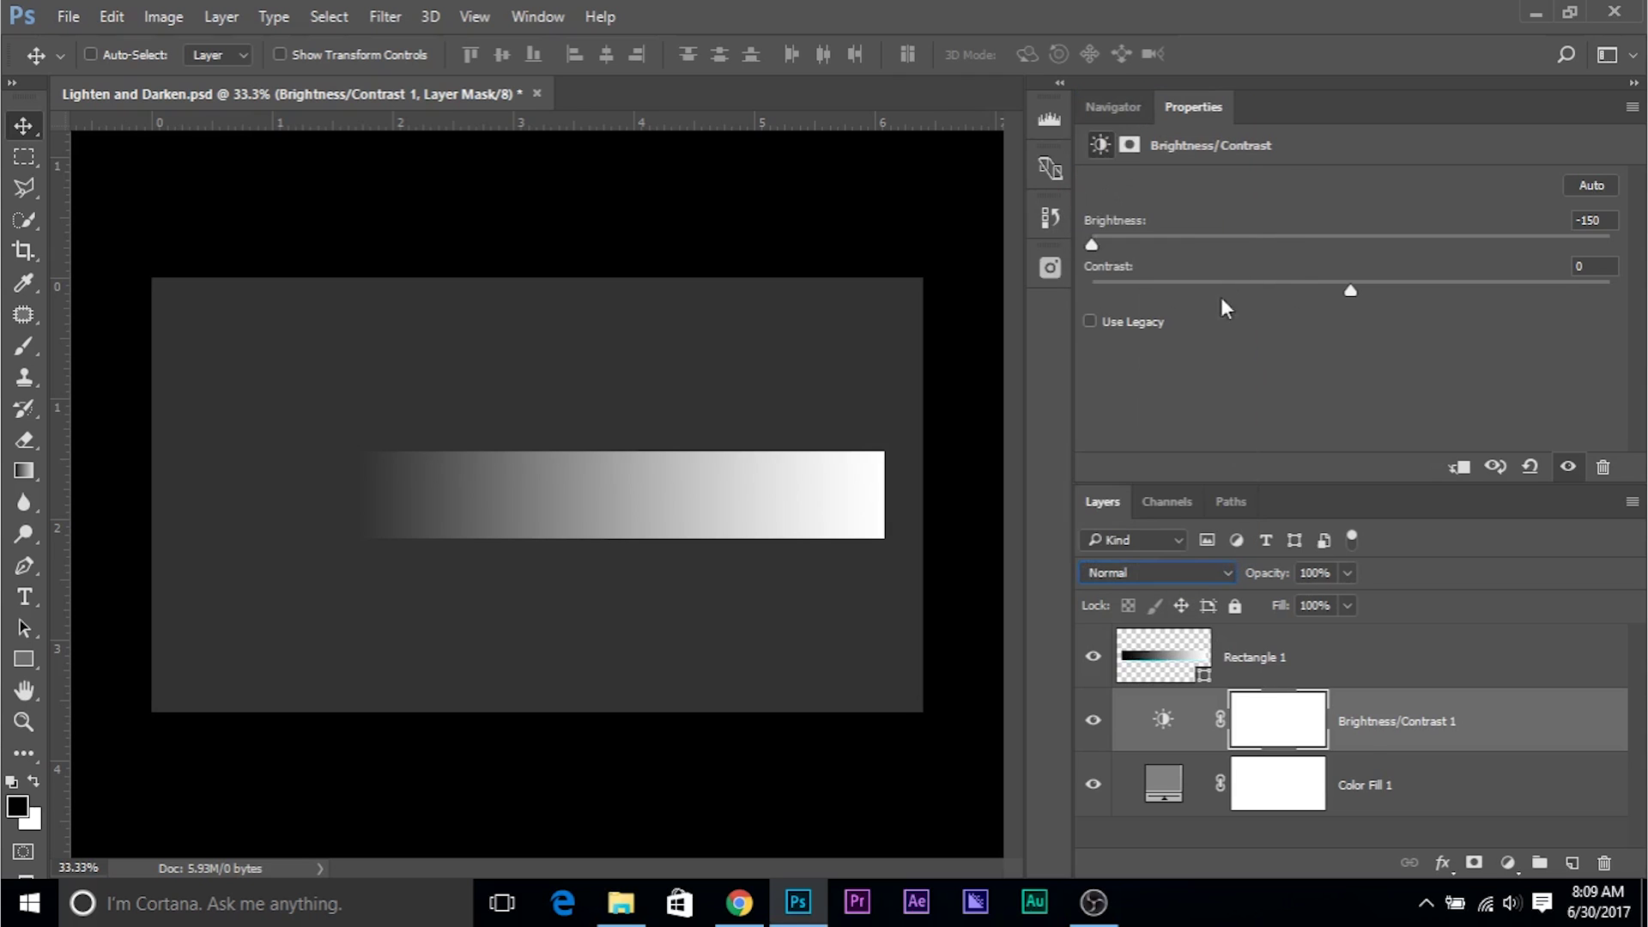
# - Set the Rectangle 1 layer's blend mode to Darken above the darkened background
pyautogui.click(1305, 658)
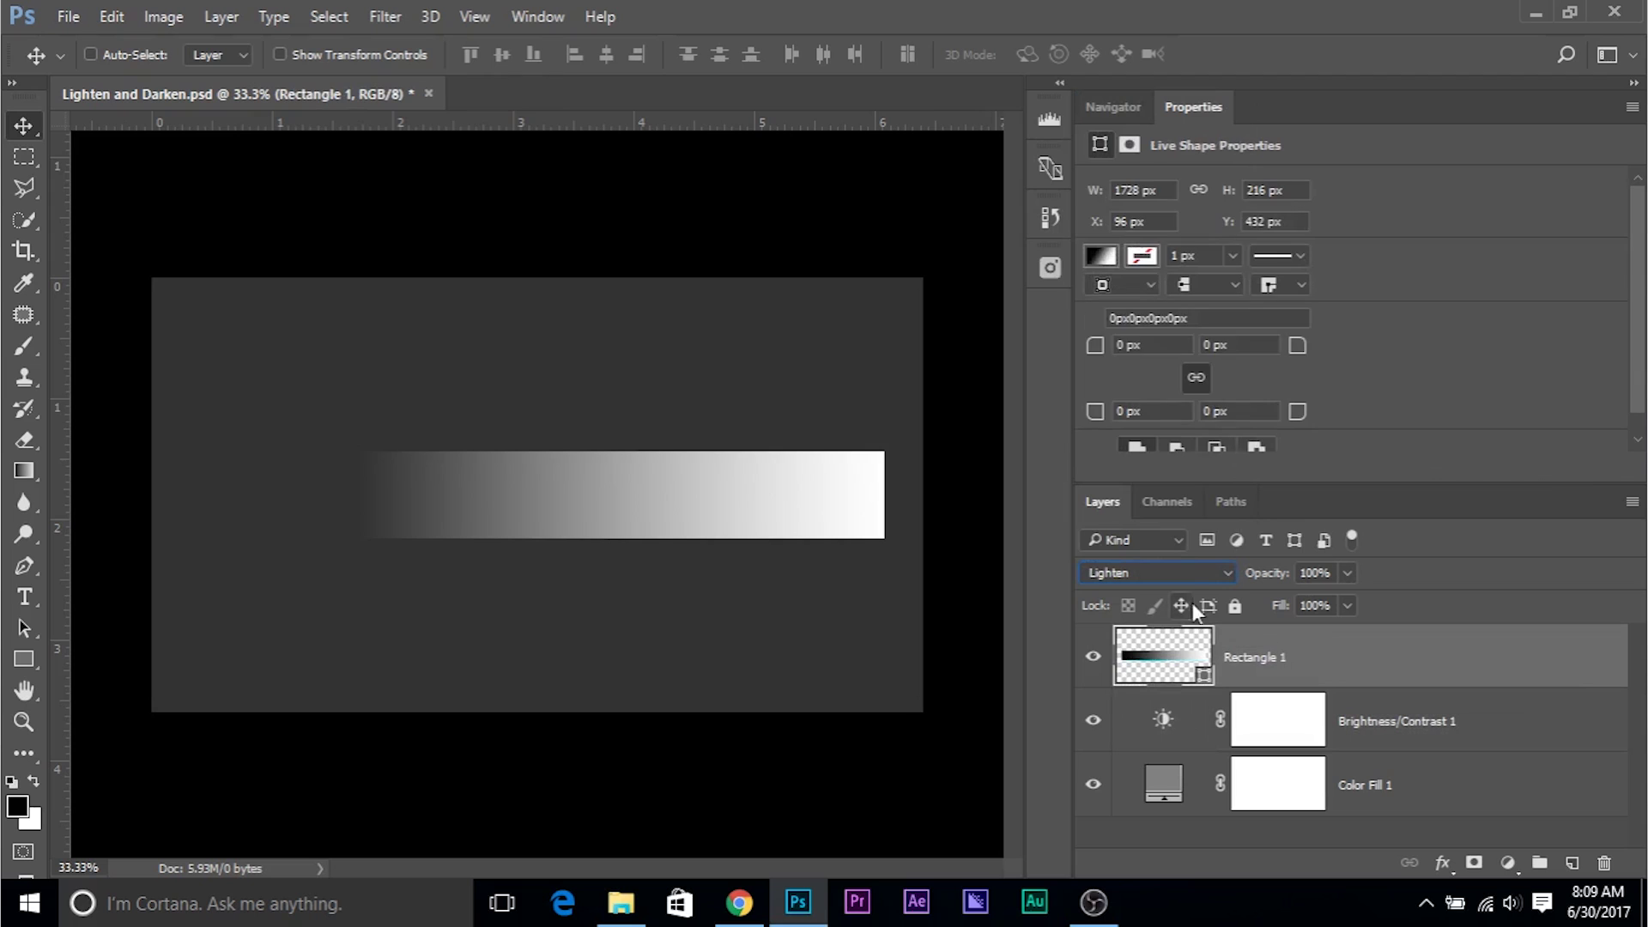
pyautogui.click(1189, 573)
pyautogui.click(1171, 151)
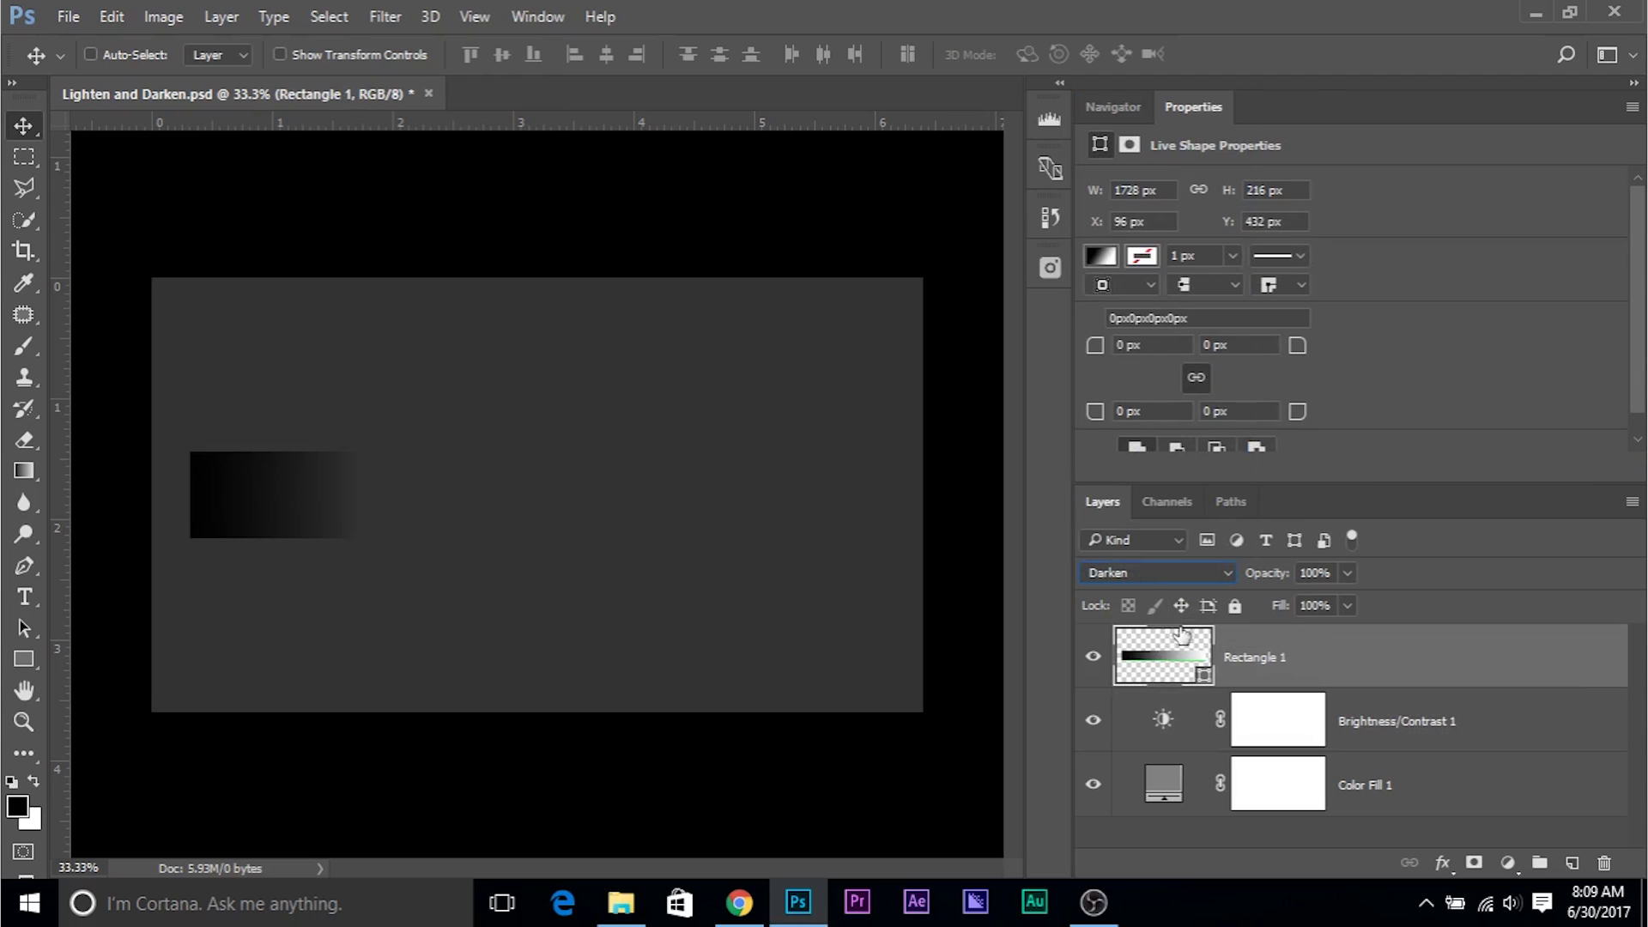
# - Raise the brightness of the Brightness/Contrast 1 adjustment to 123
pyautogui.click(1296, 725)
pyautogui.click(1172, 724)
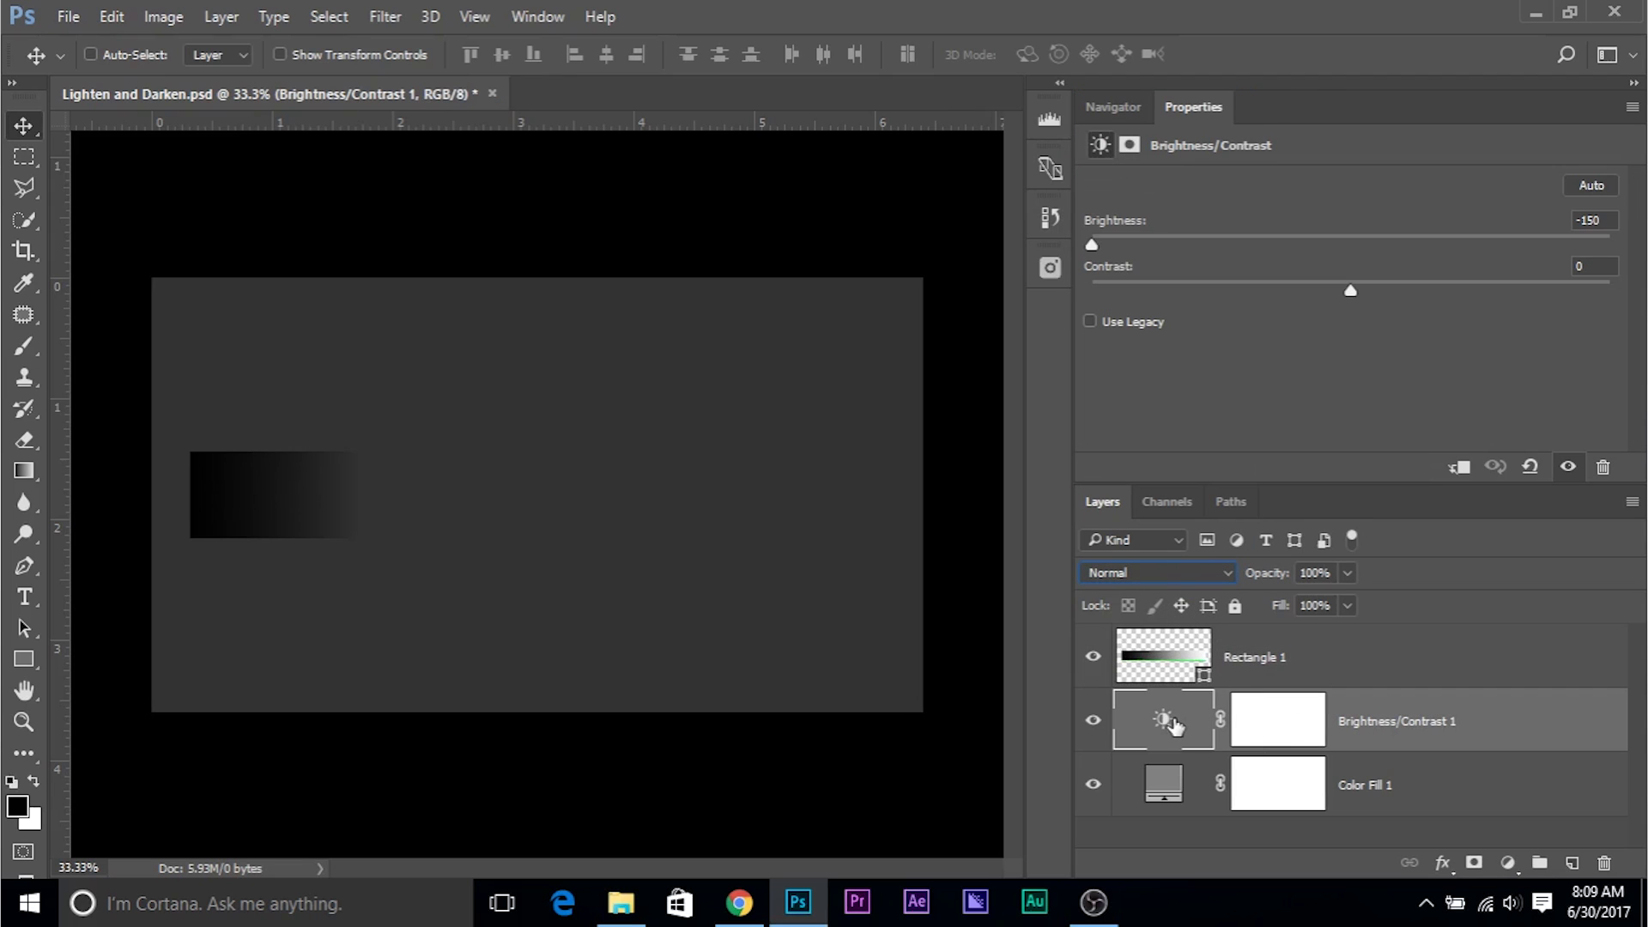
pyautogui.moveTo(1095, 246); pyautogui.dragTo(1564, 245)
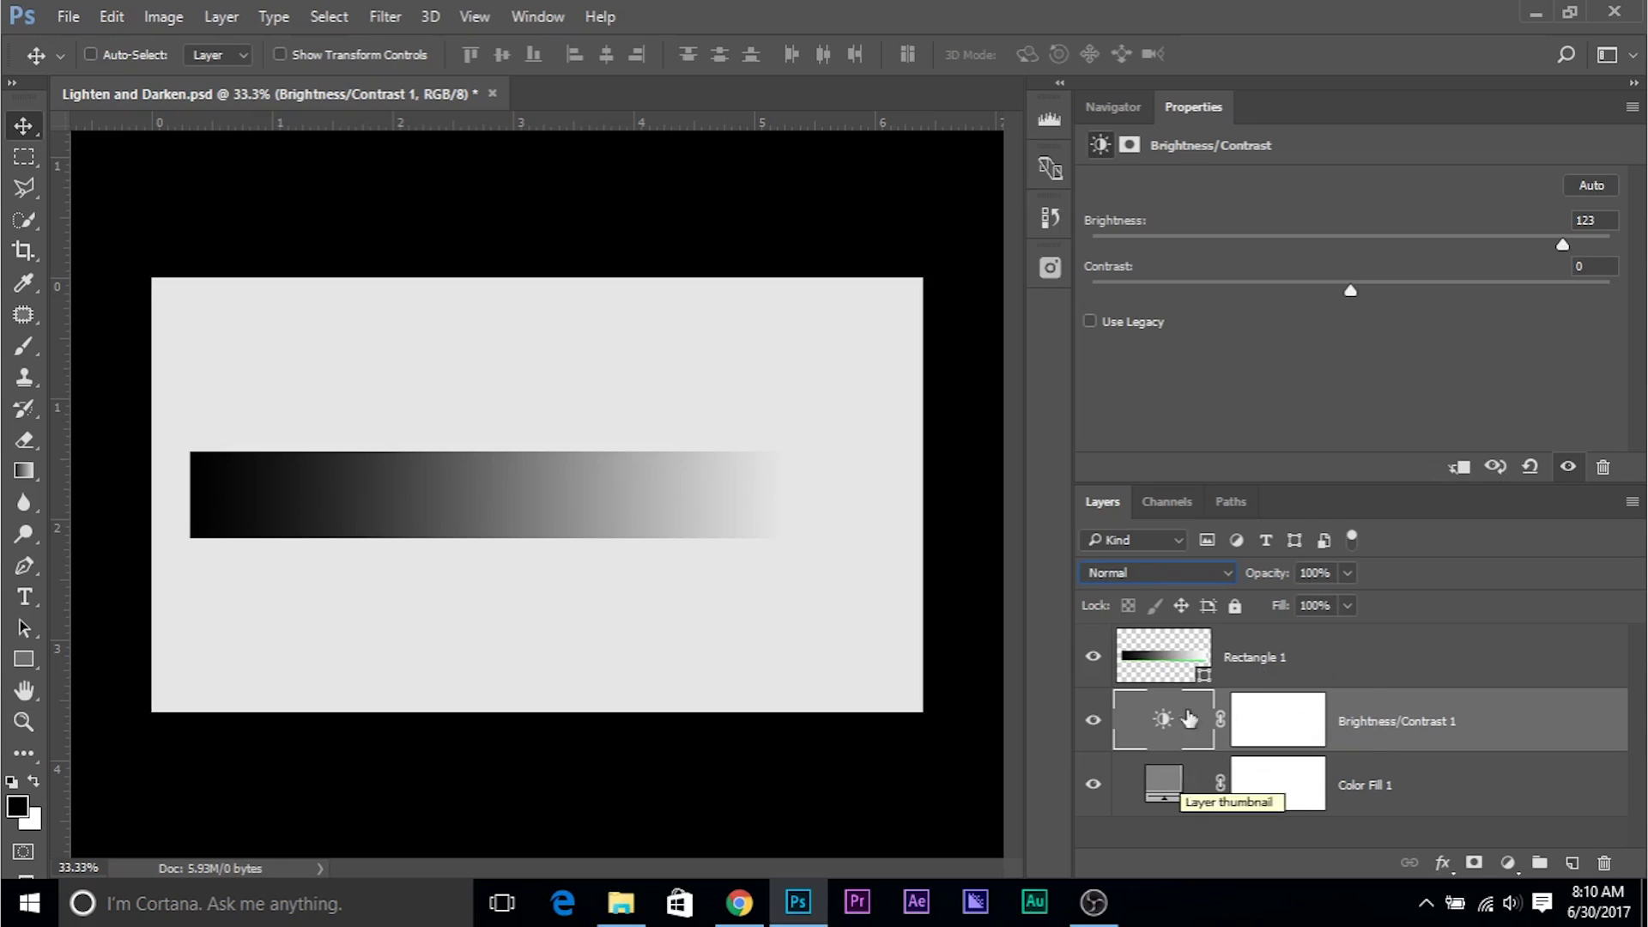
# - Hide the Brightness/Contrast 1 adjustment and compare Rectangle 1 in Lighten and Darken blend modes, ending on Darken
pyautogui.click(1227, 666)
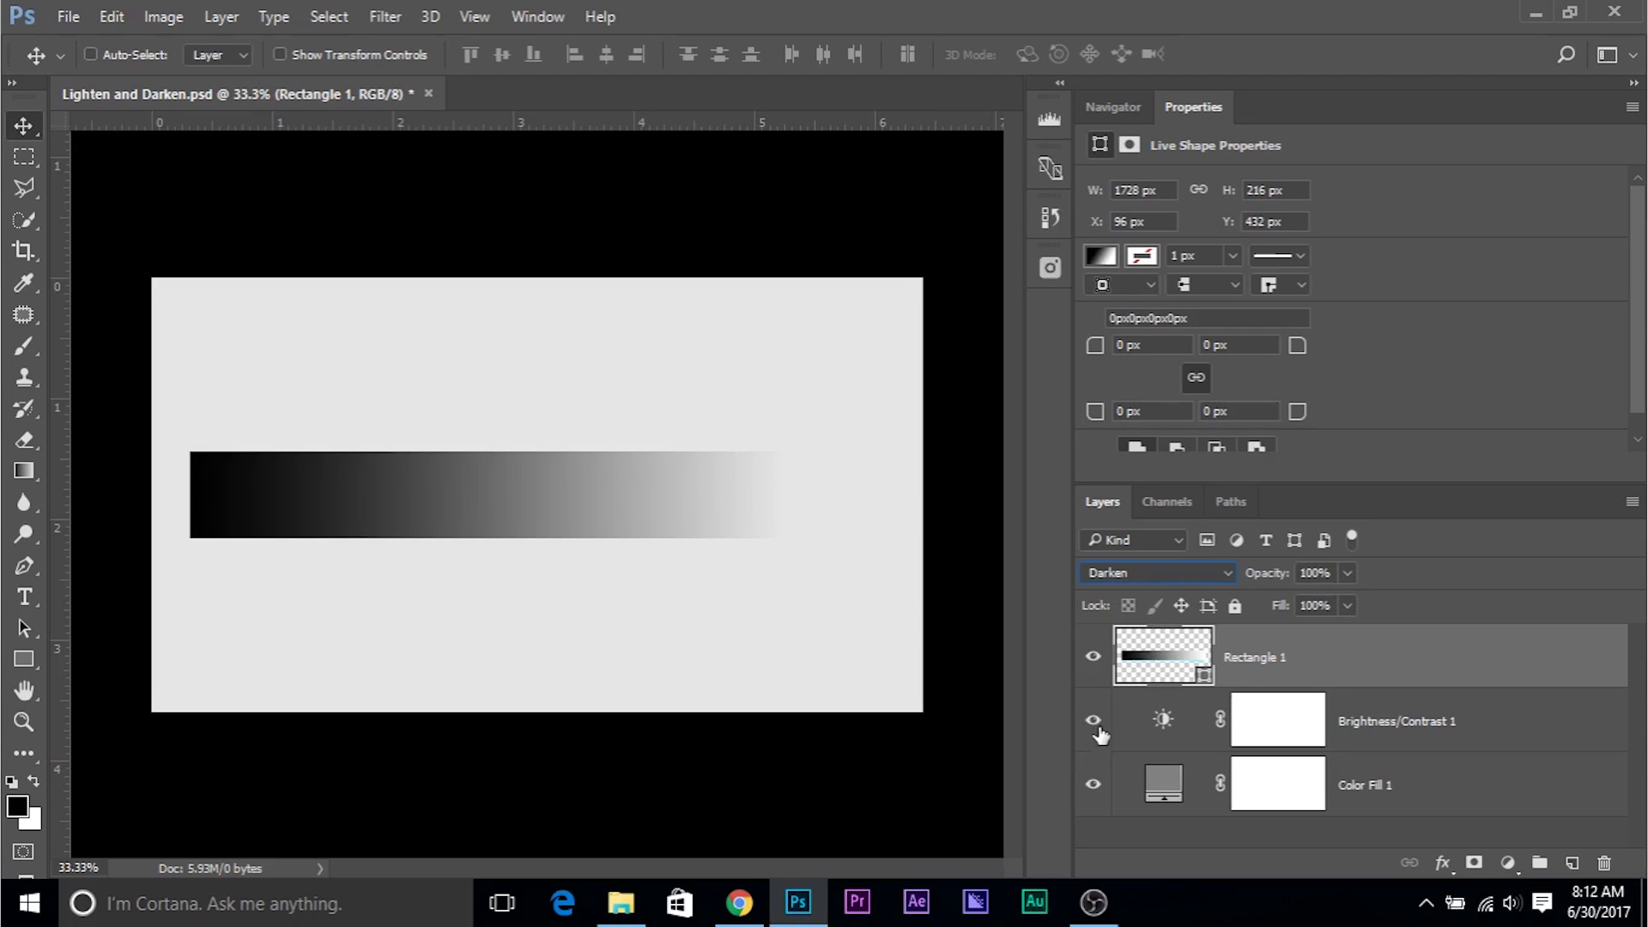
pyautogui.click(1093, 724)
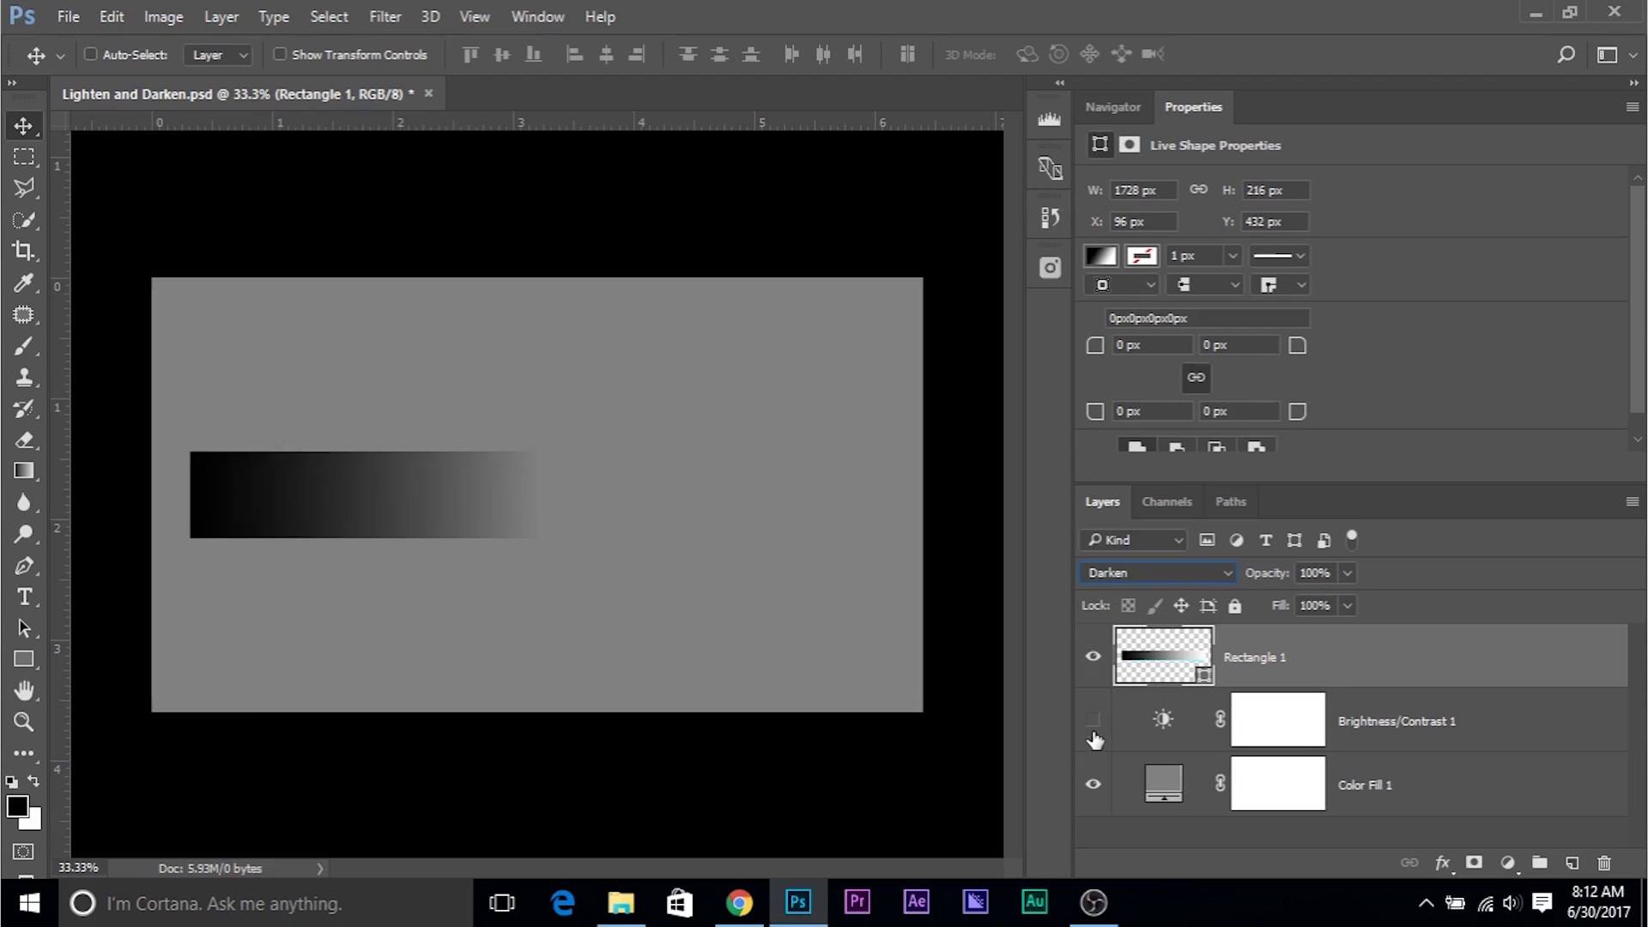
pyautogui.click(1130, 570)
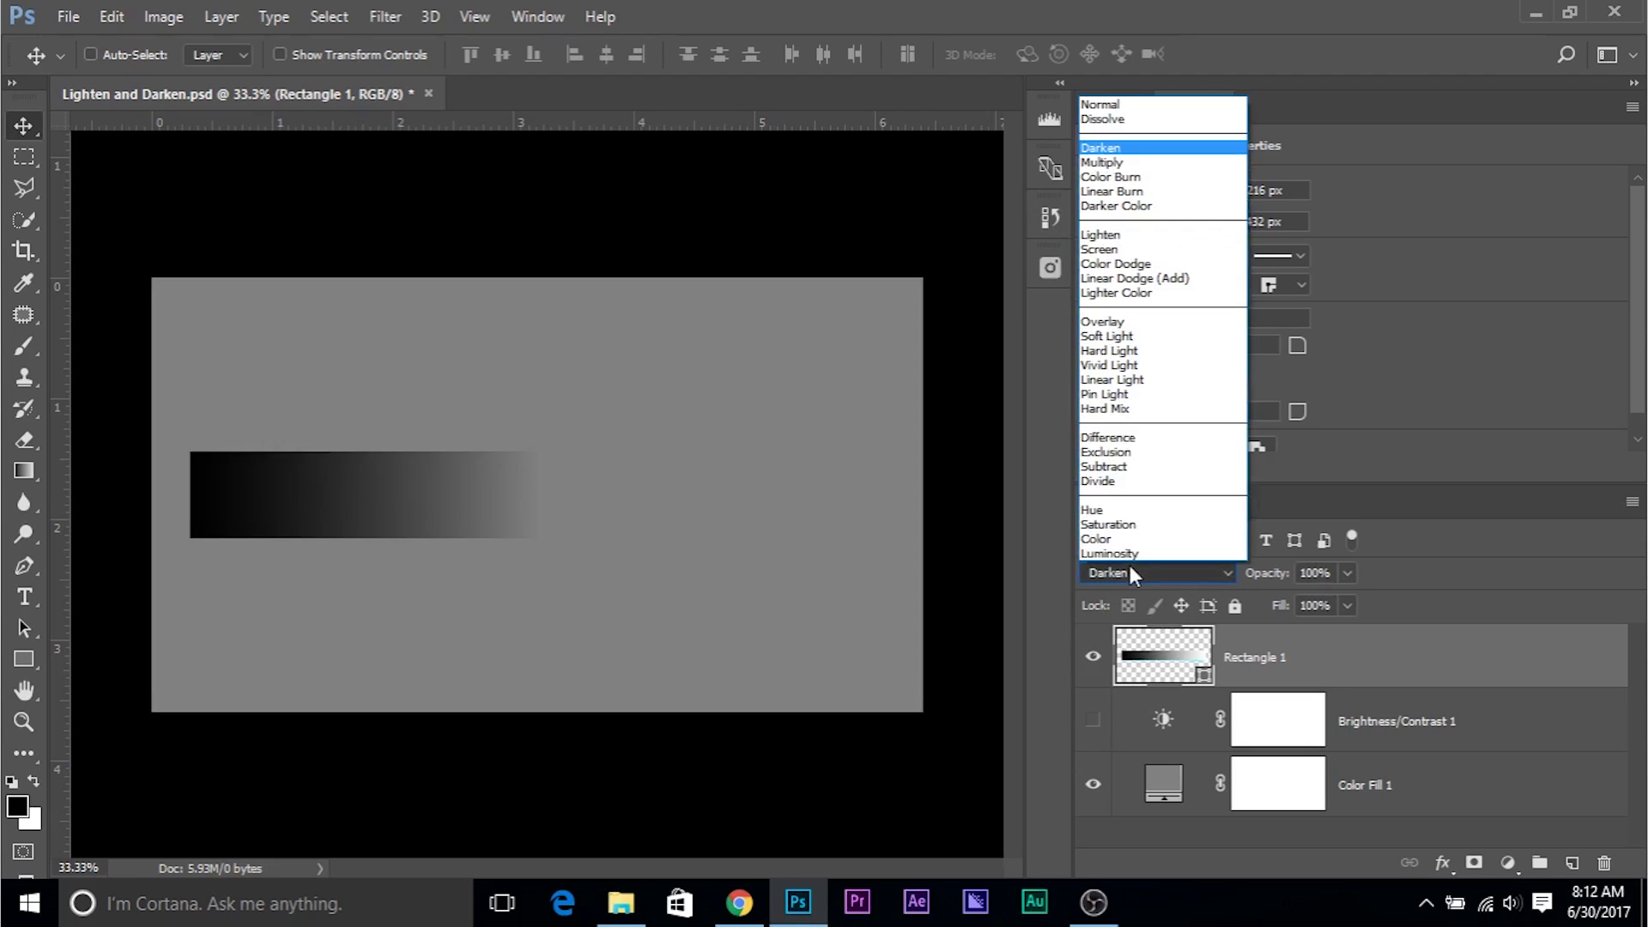
pyautogui.click(1161, 238)
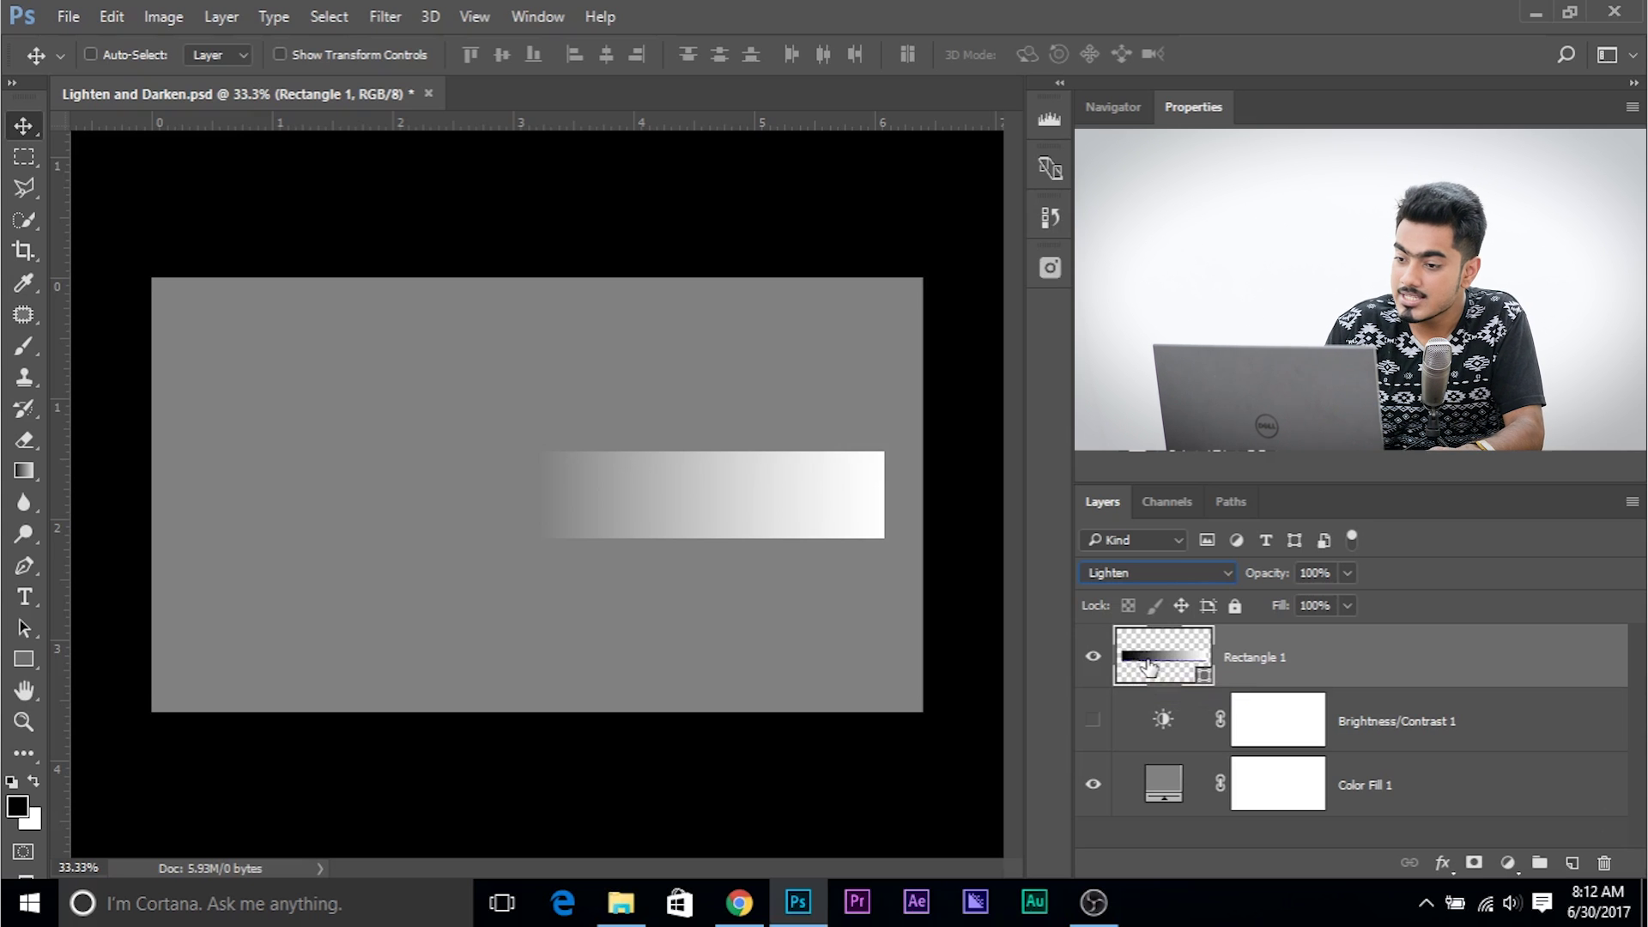
pyautogui.click(1124, 569)
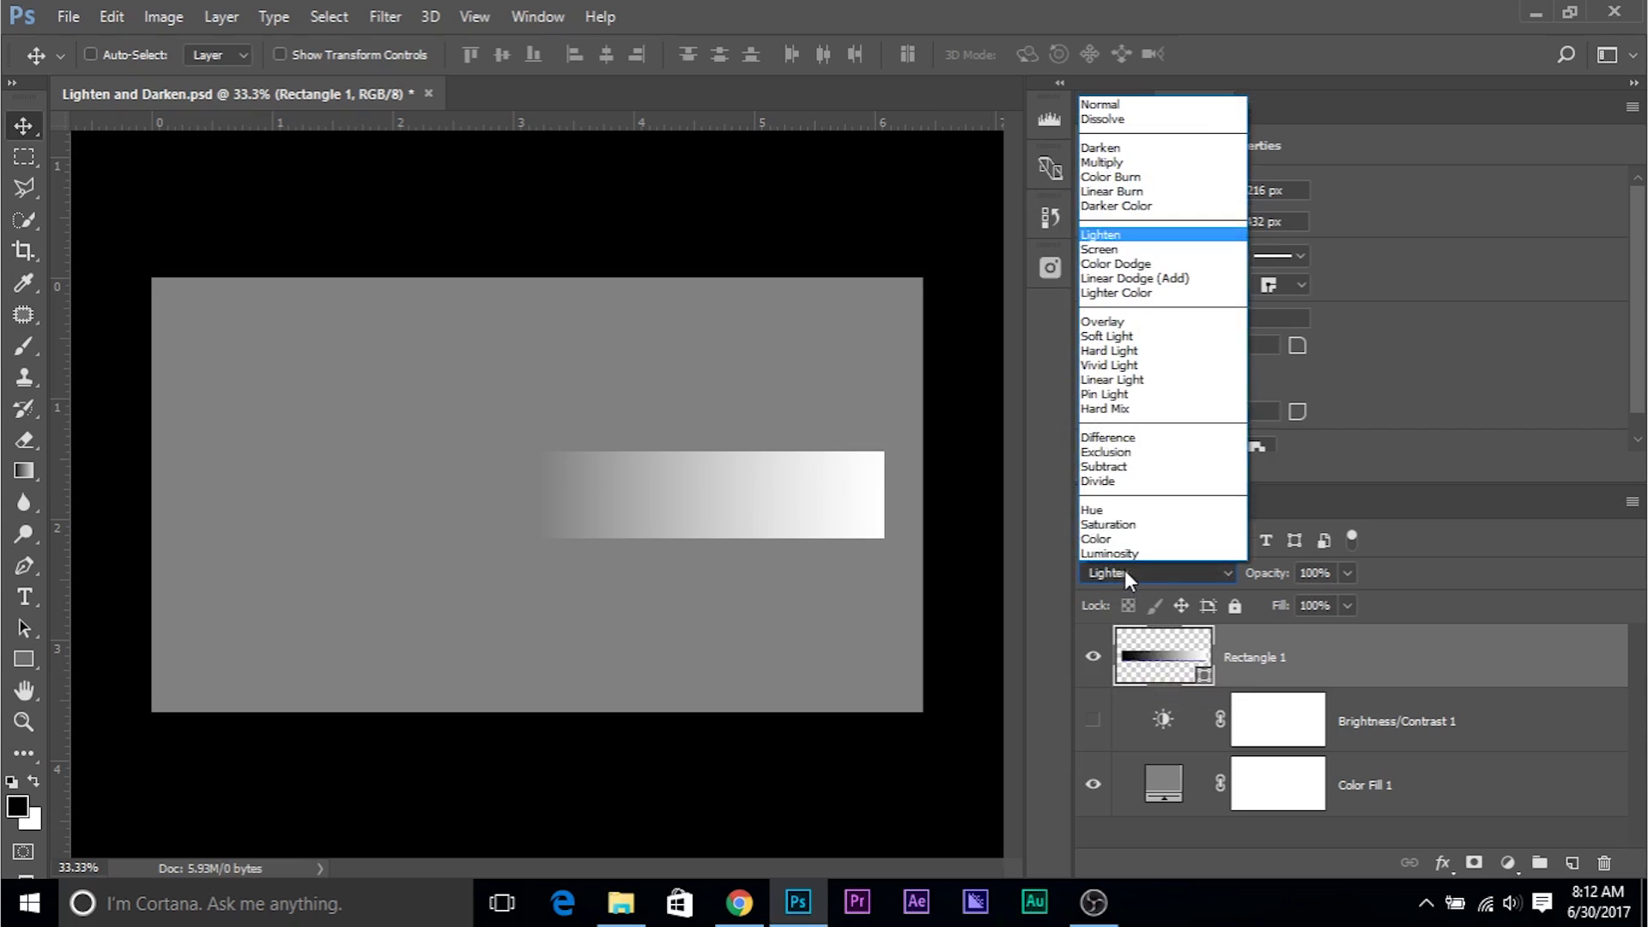
pyautogui.click(1115, 159)
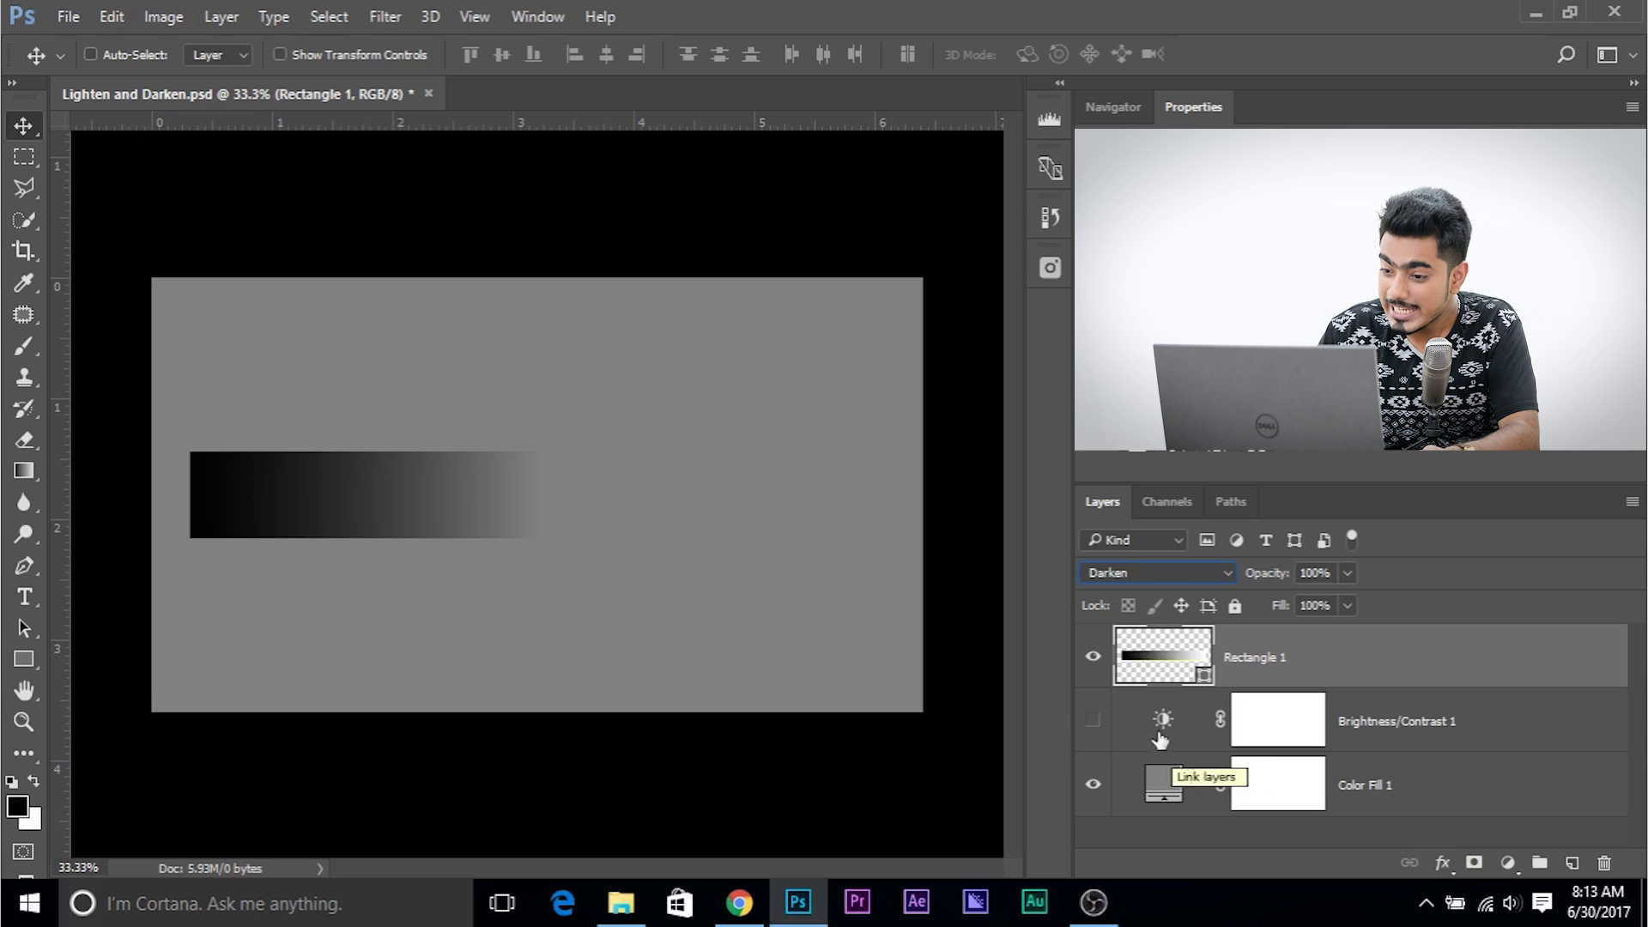
# - Show the Brightness/Contrast 1 adjustment again and set its brightness to 19
pyautogui.click(1092, 719)
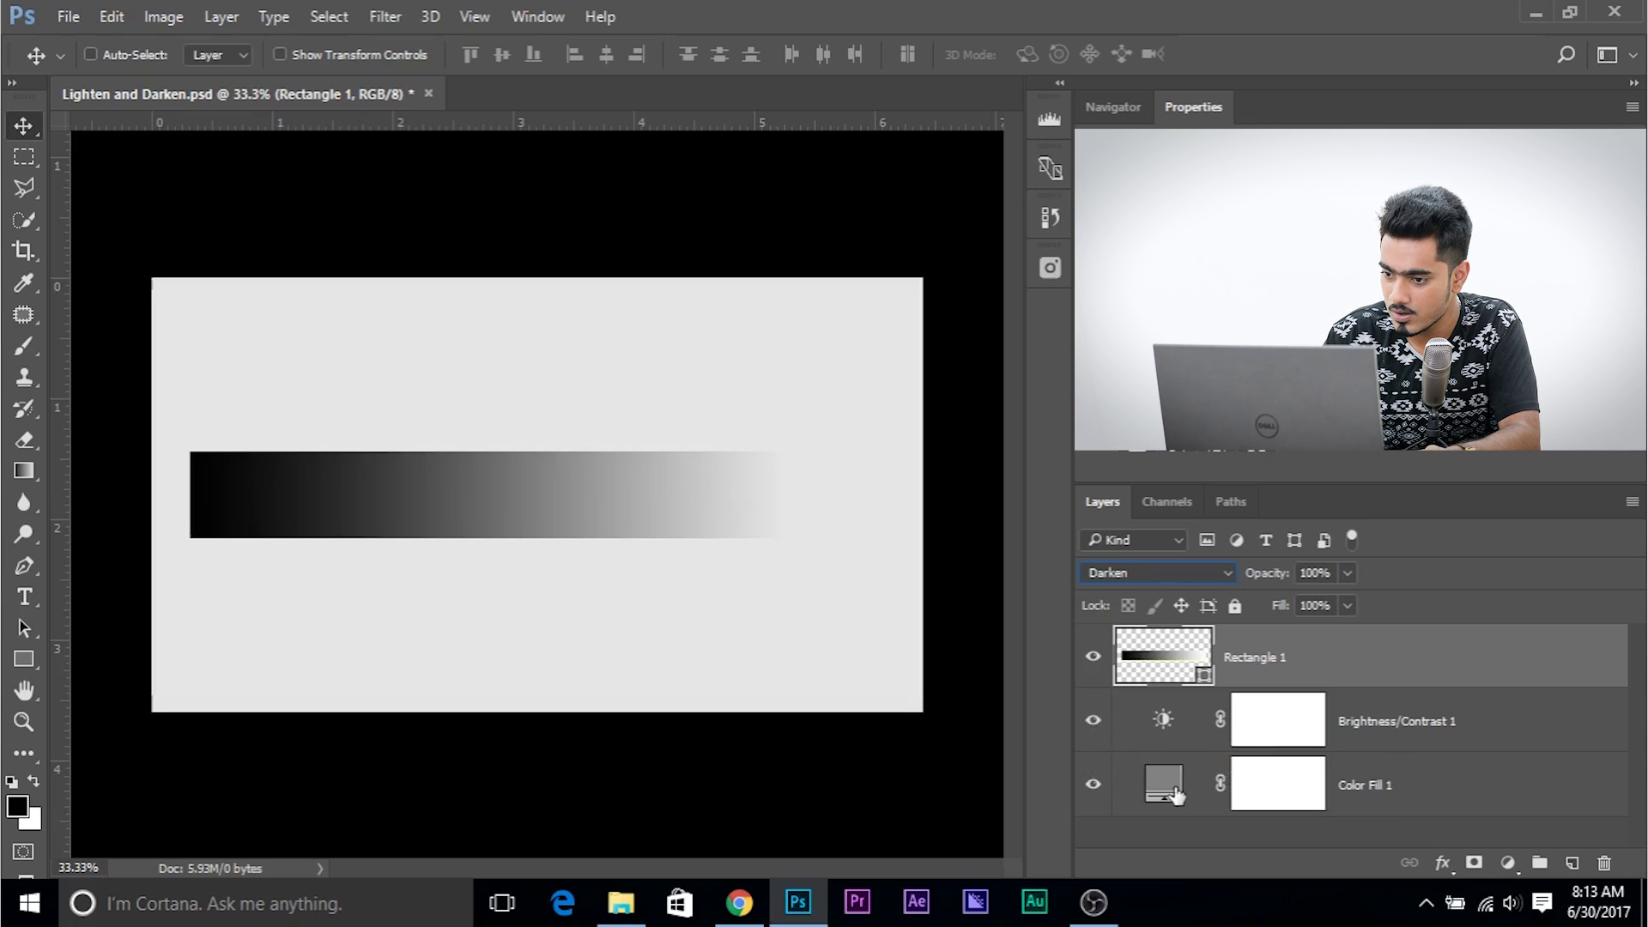
pyautogui.click(1373, 782)
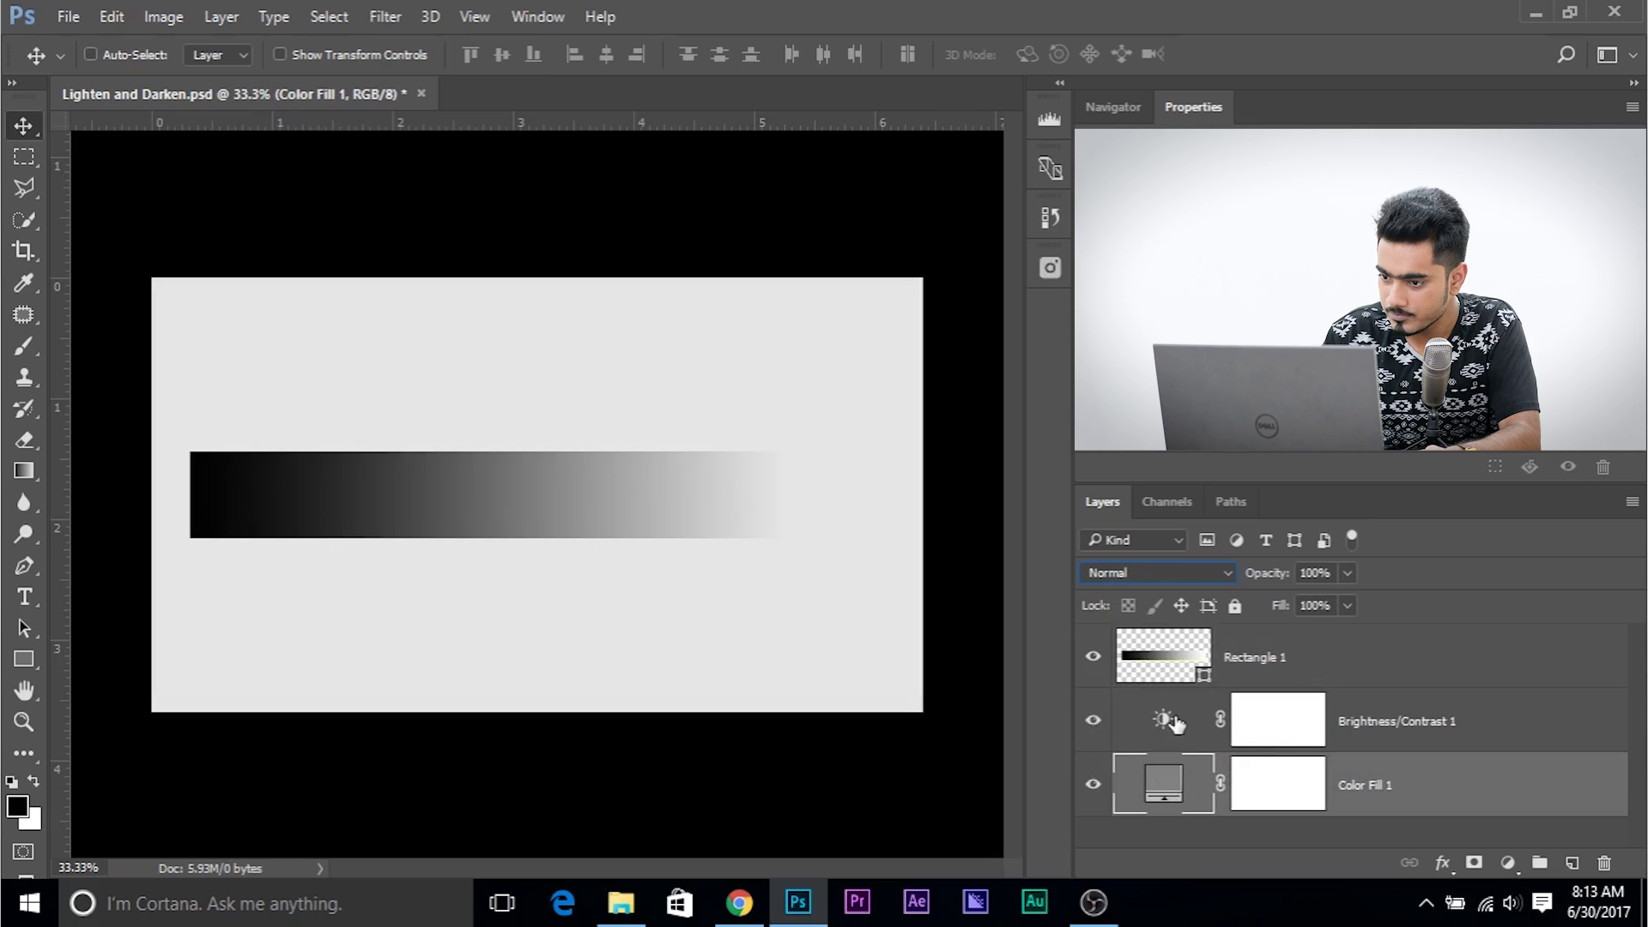
pyautogui.click(1253, 721)
pyautogui.moveTo(1563, 242); pyautogui.dragTo(1382, 242)
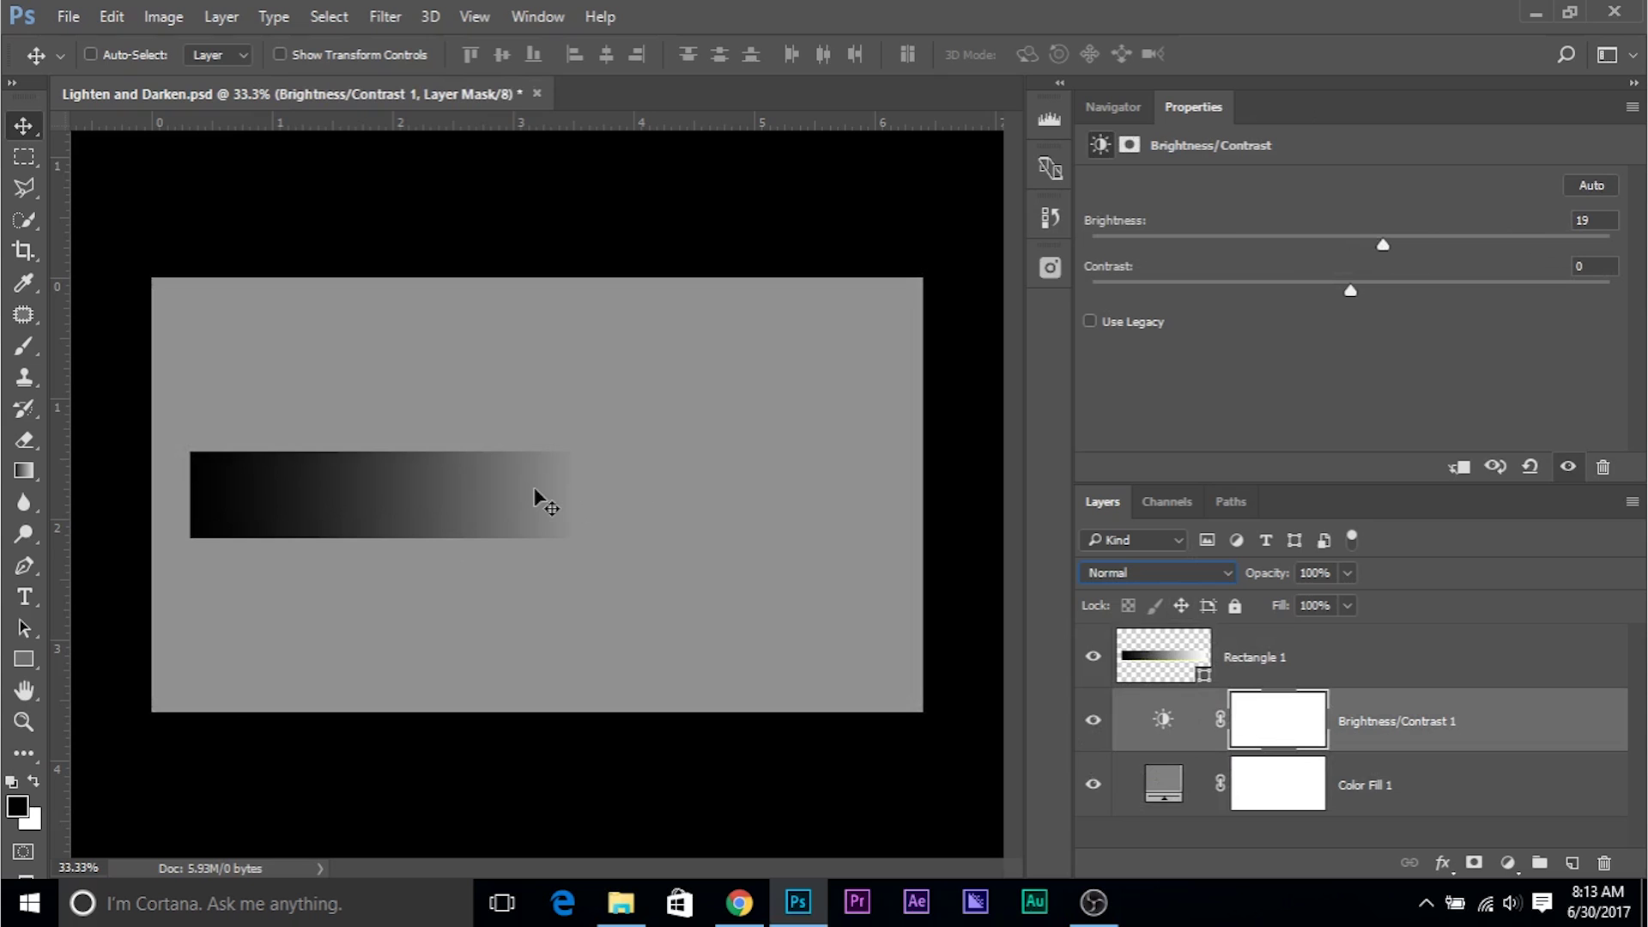
# - Delete the Rectangle 1 gradient layer
pyautogui.click(1338, 650)
pyautogui.scroll(-2, 1151, 574)
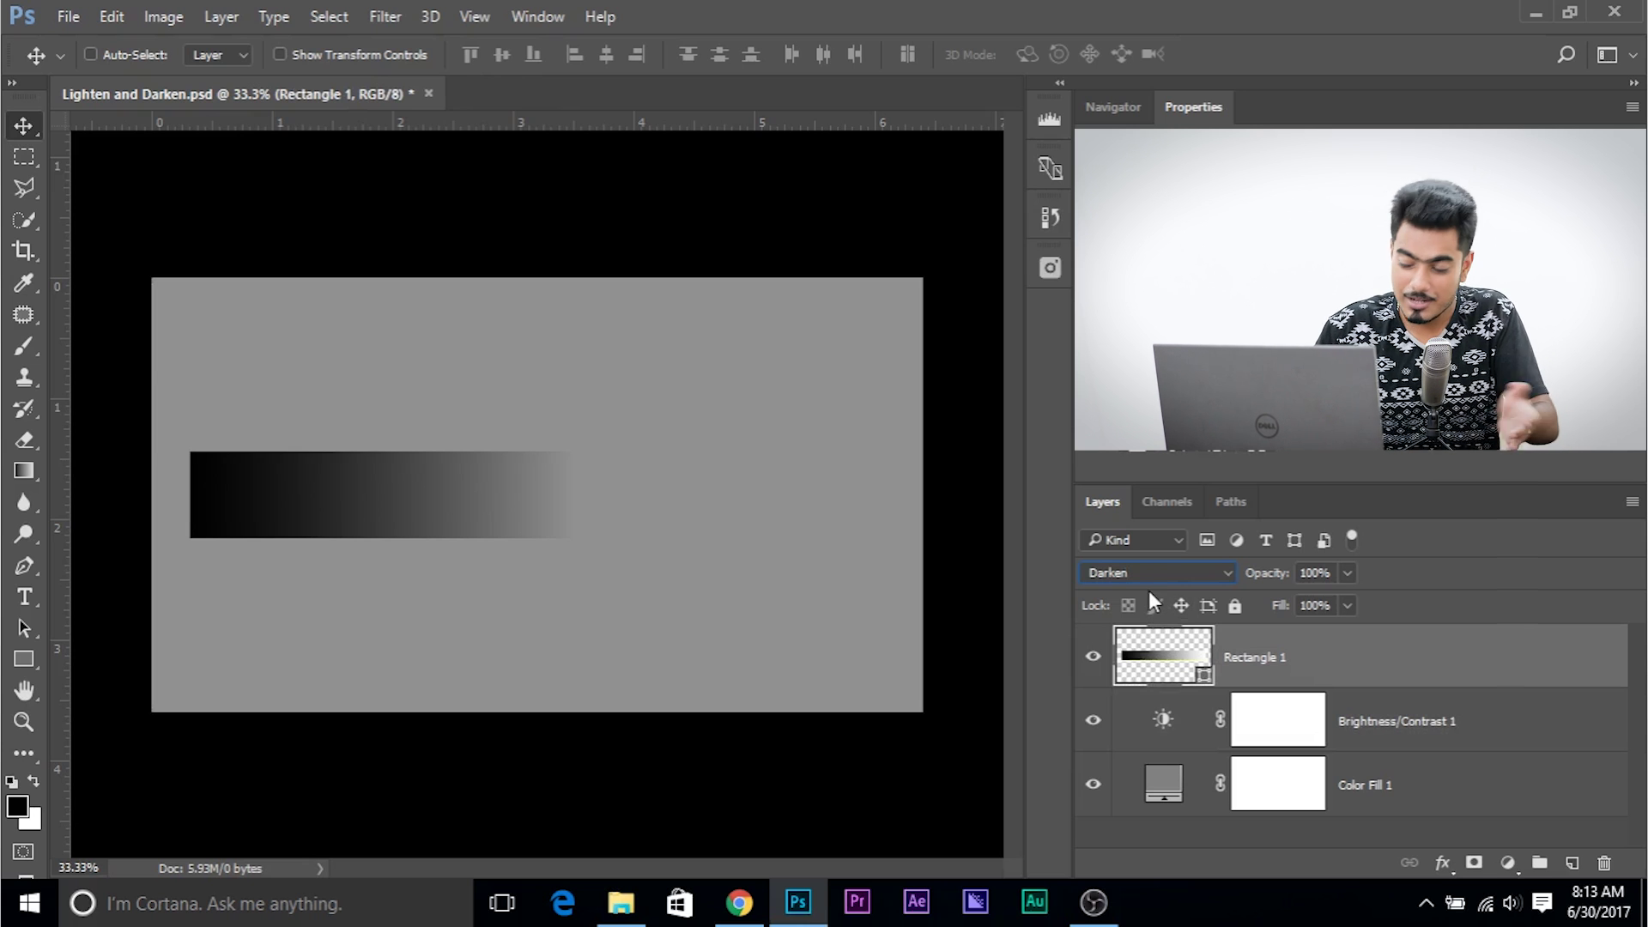
pyautogui.moveTo(1416, 652); pyautogui.dragTo(1603, 862)
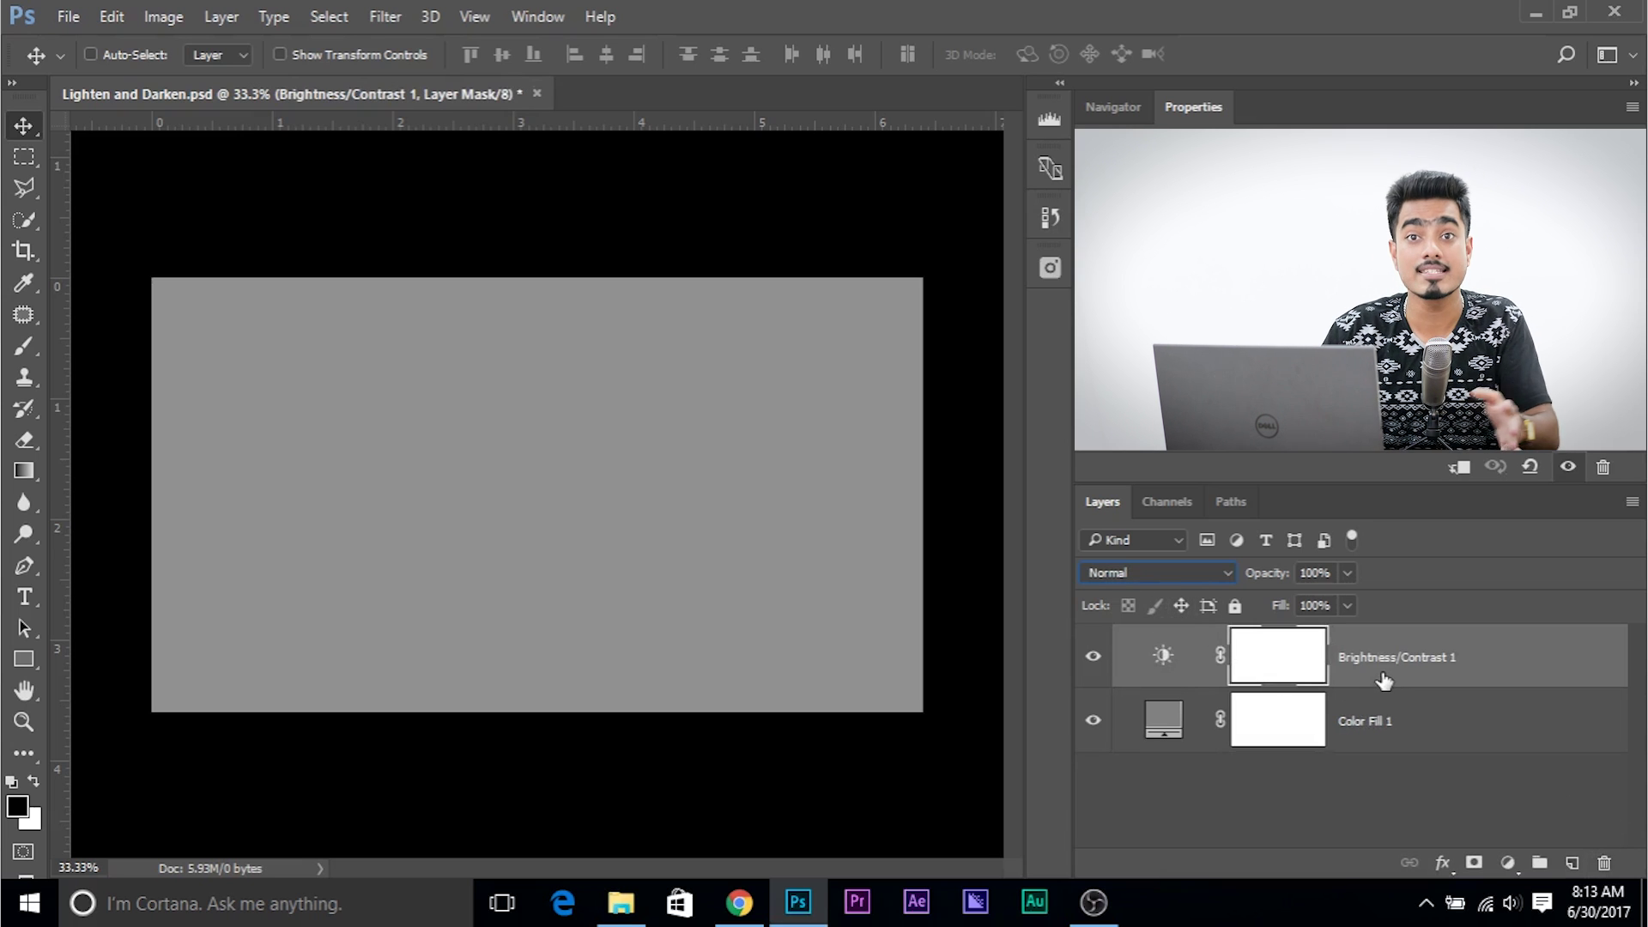
# - Set the Brightness/Contrast 1 adjustment's blend mode to Lighten and lower its brightness to -133
pyautogui.click(1141, 569)
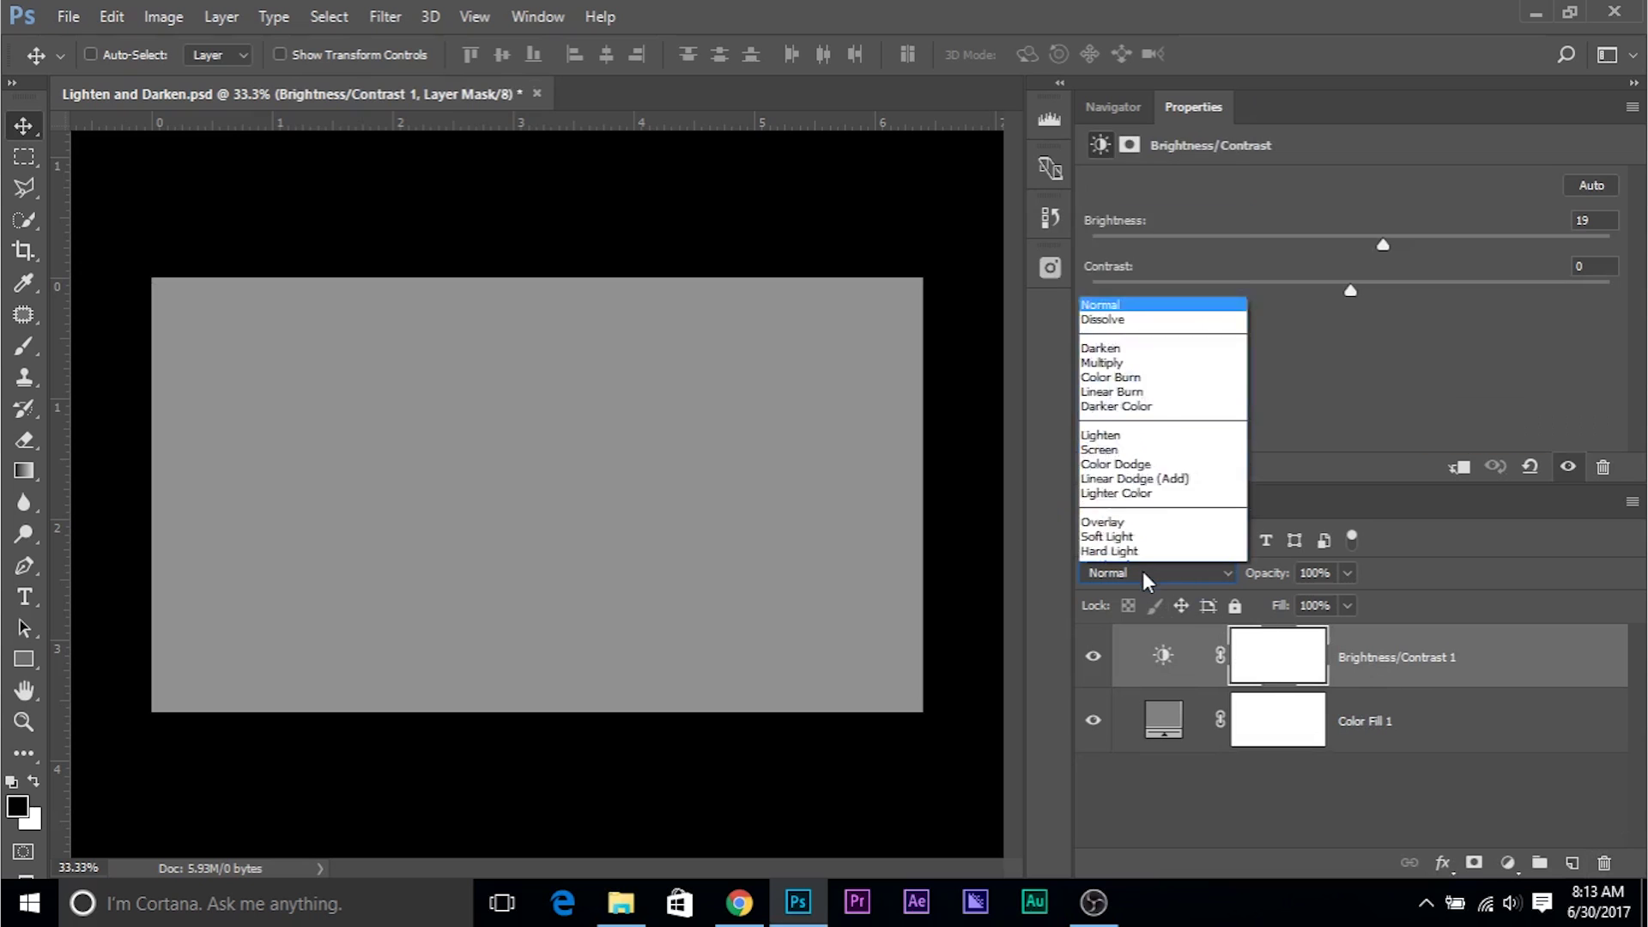
pyautogui.click(1116, 236)
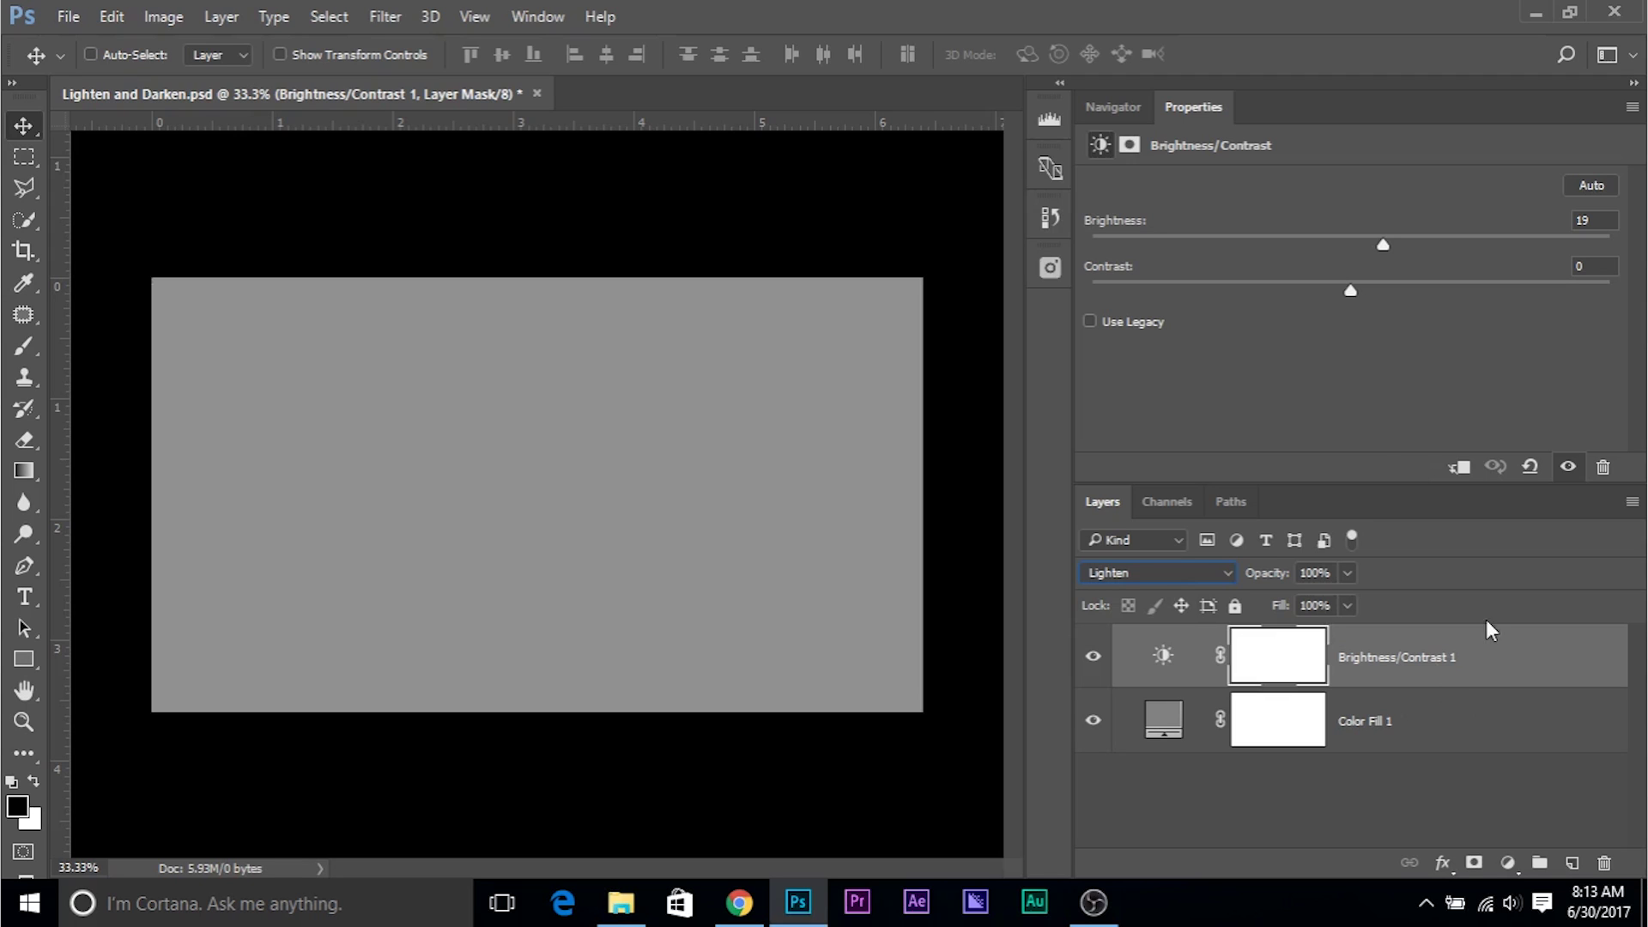
pyautogui.moveTo(1383, 245); pyautogui.dragTo(1165, 250)
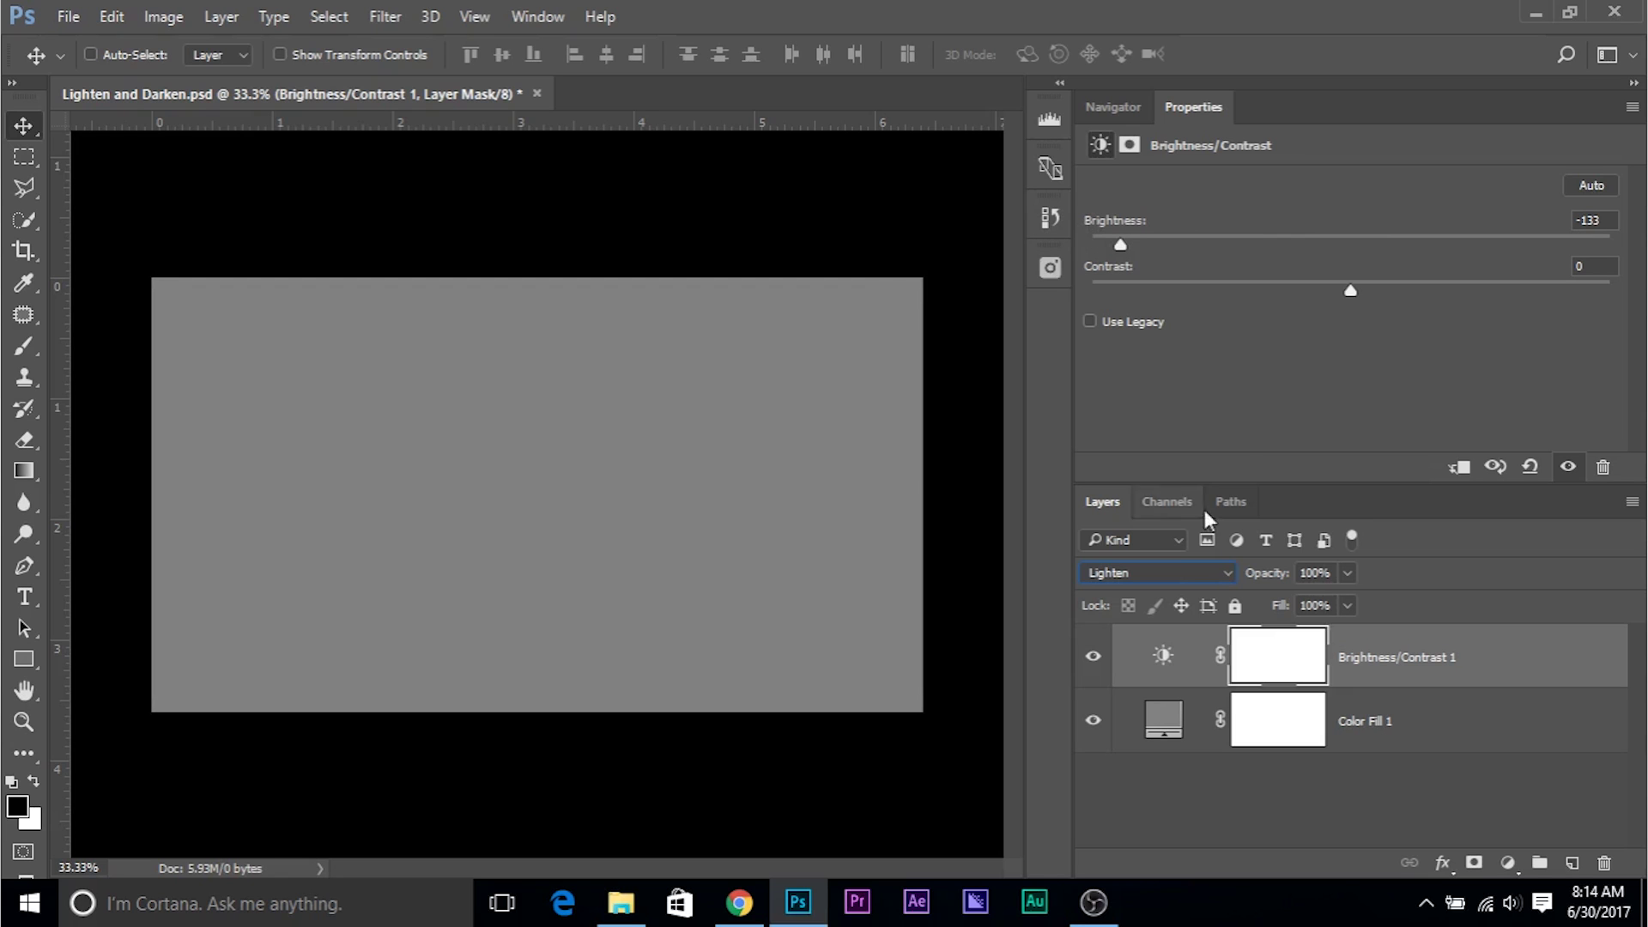
# - Switch the Brightness/Contrast 1 adjustment to the Darken blend mode and raise its brightness above zero
pyautogui.click(1191, 574)
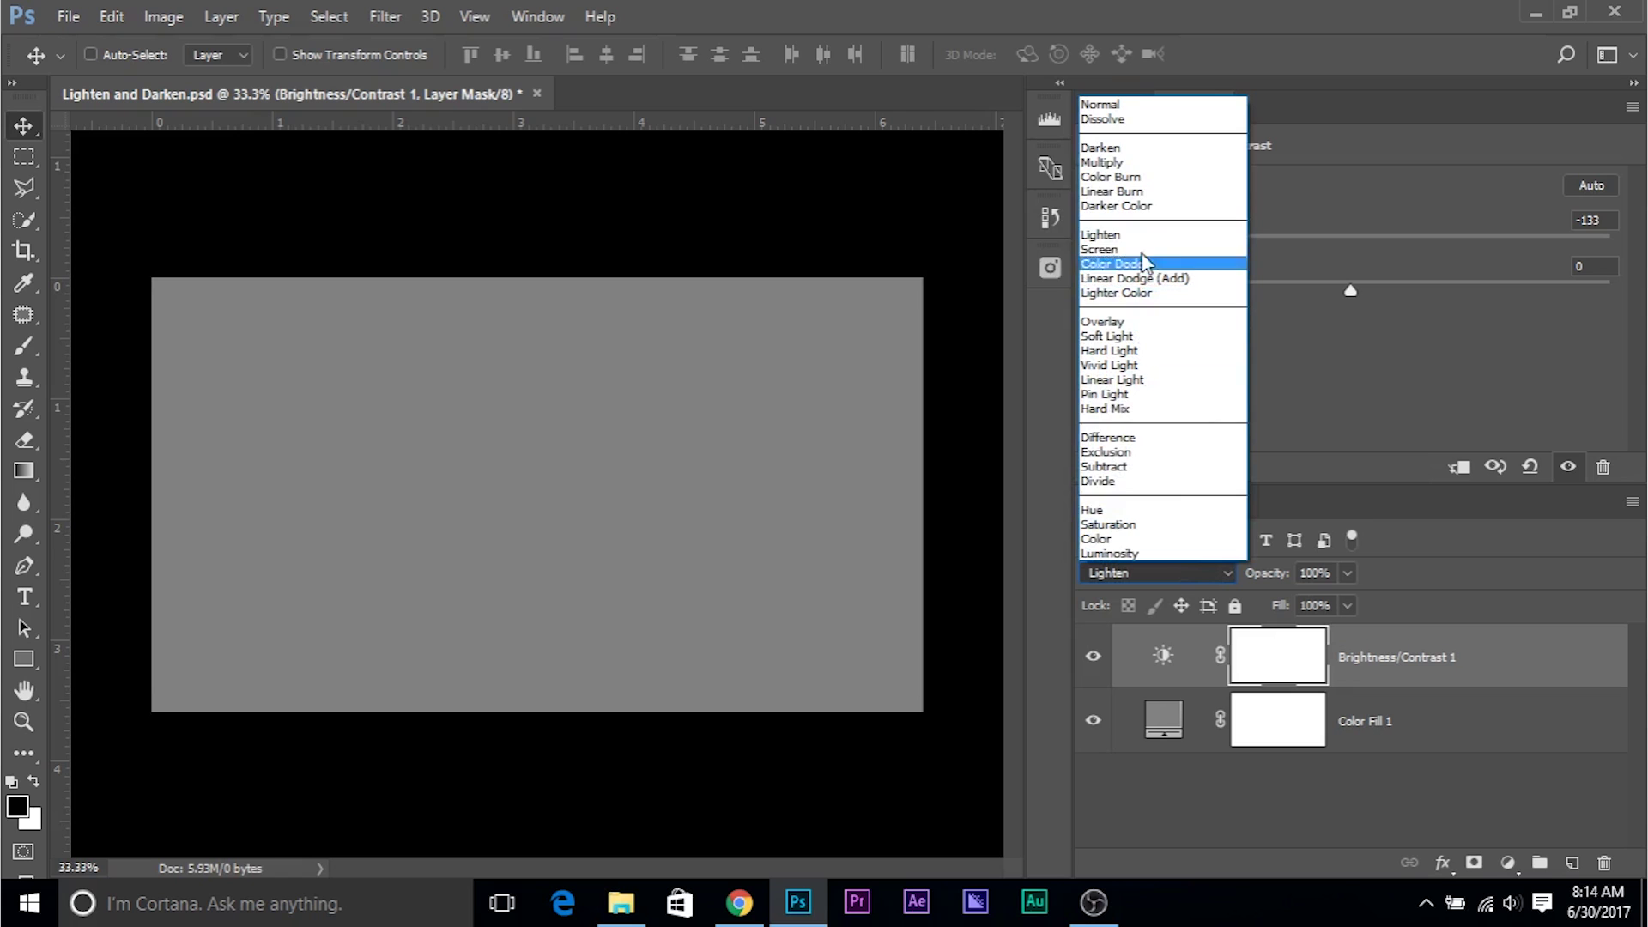
pyautogui.click(1141, 150)
pyautogui.moveTo(1336, 241); pyautogui.dragTo(1459, 245)
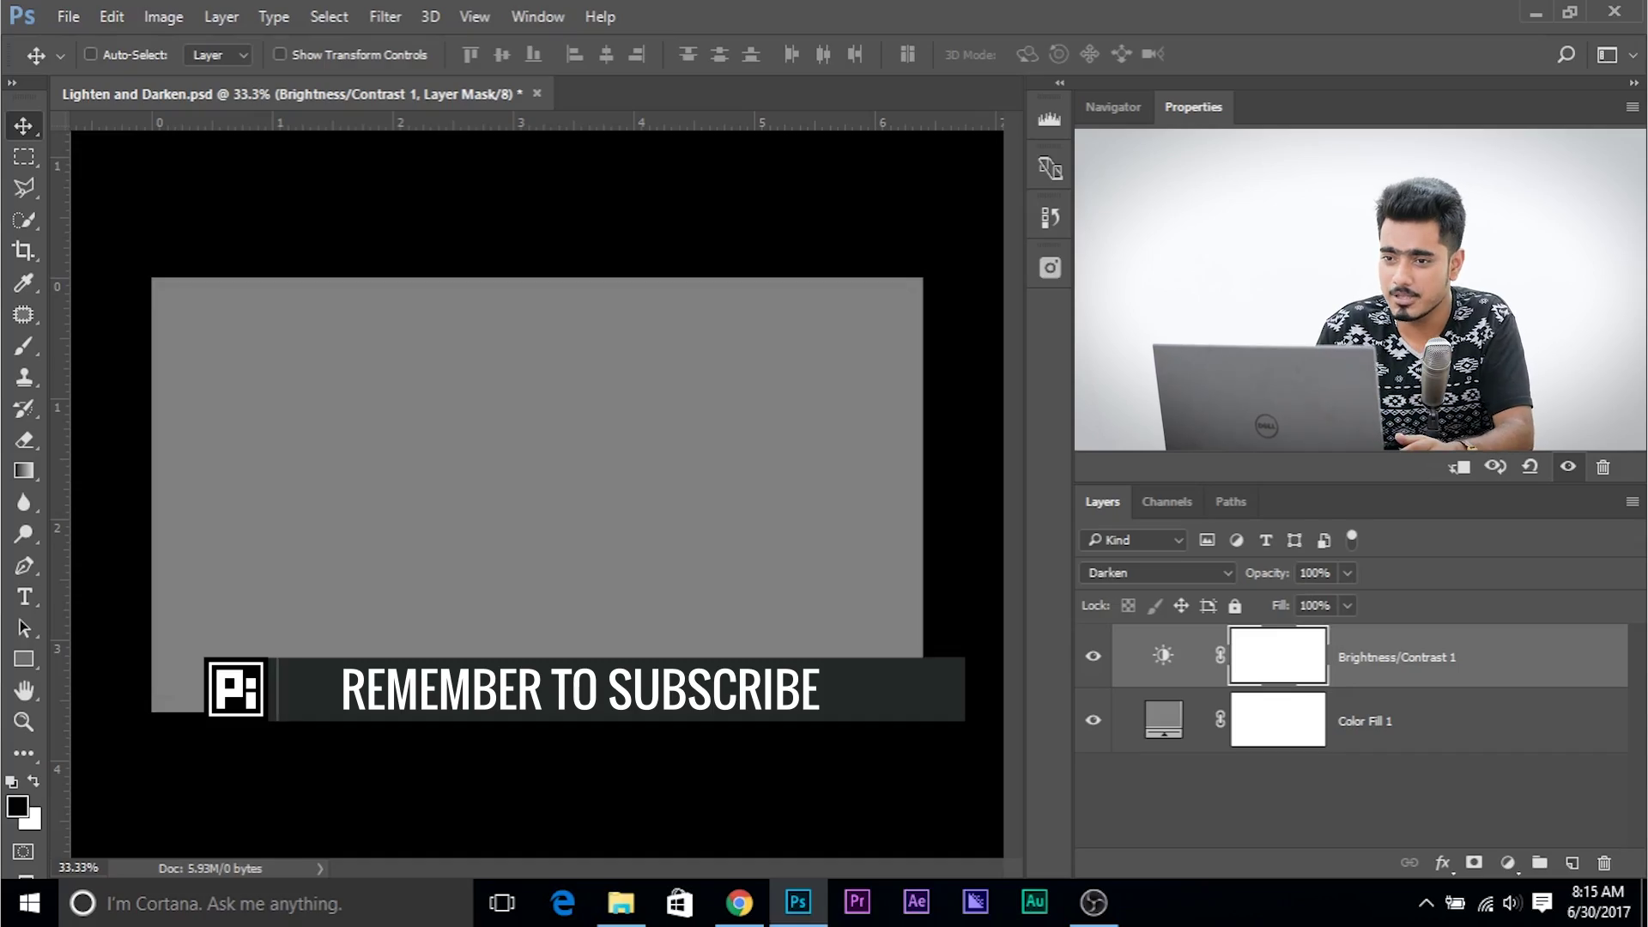
# - Open the recent document Example_1_PiXimperfect.psd
pyautogui.click(64, 18)
pyautogui.moveTo(177, 159)
pyautogui.click(478, 203)
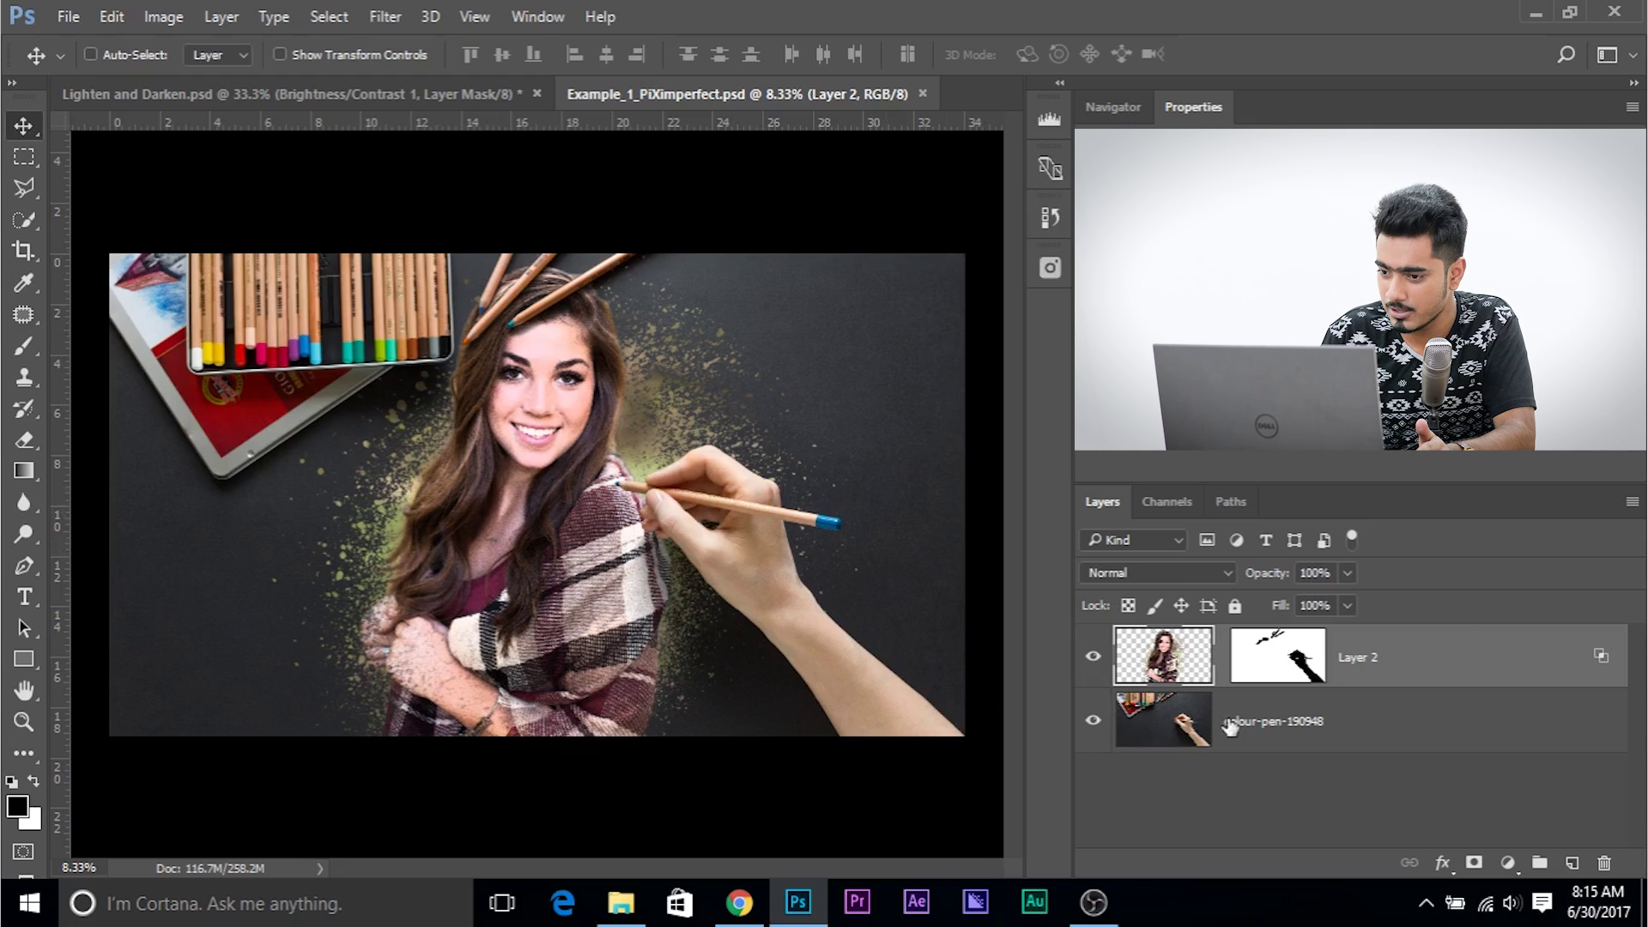
# - Check the colour-pen-190948 layer by toggling the visibility of Layer 2, and make Layer 2 the active layer
pyautogui.click(1251, 738)
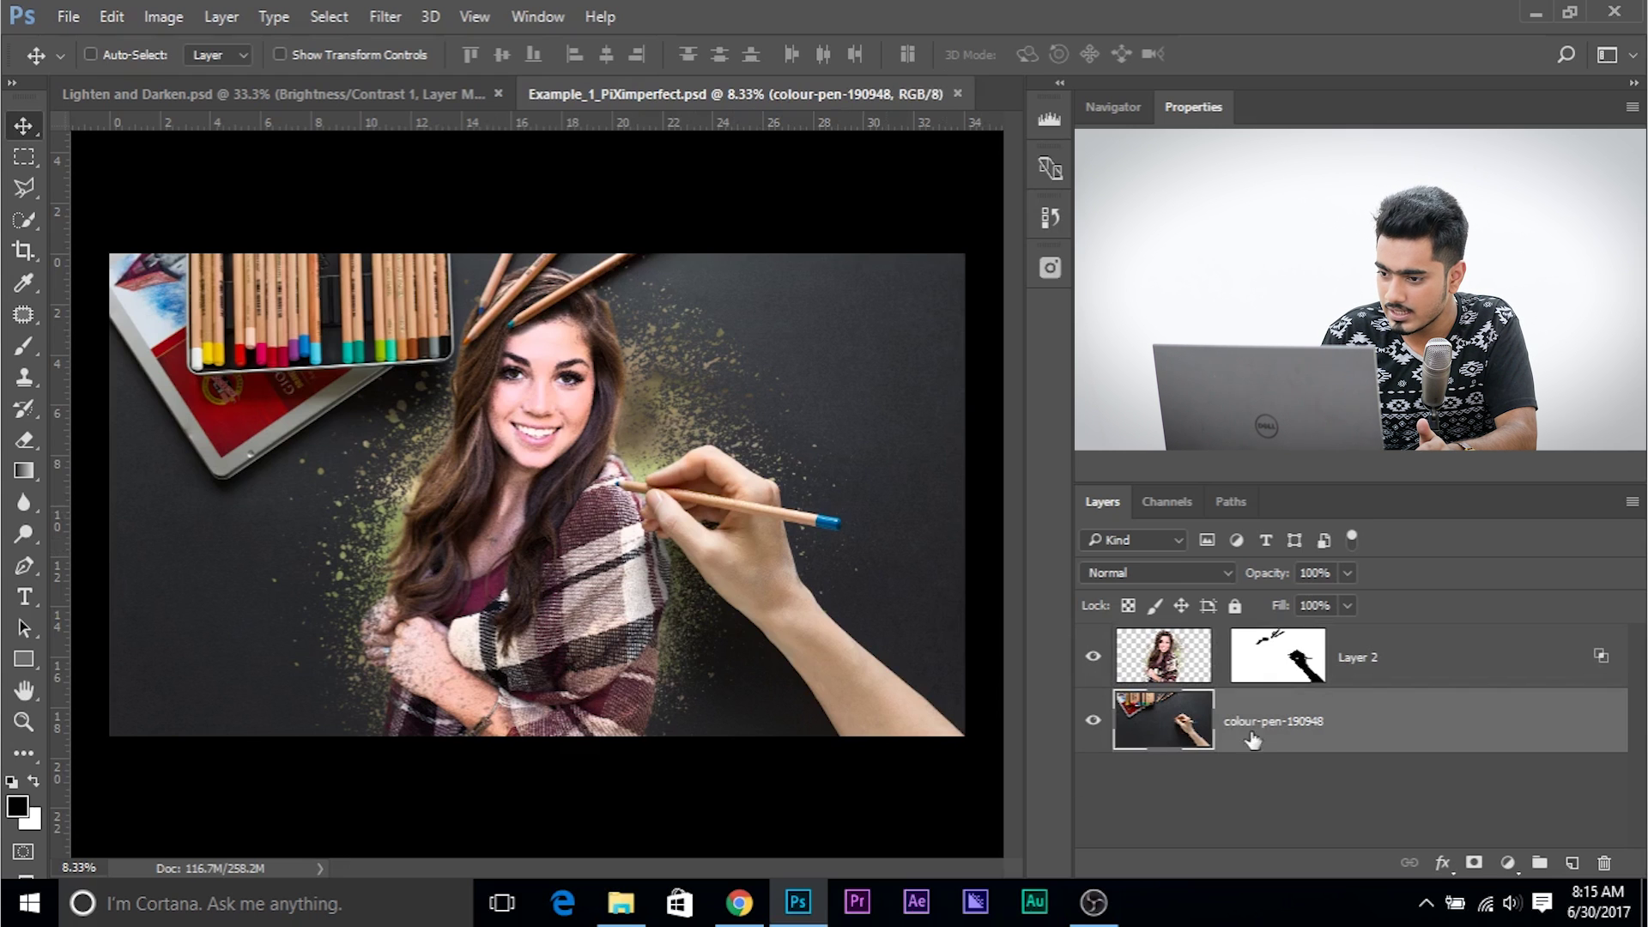
pyautogui.click(1094, 657)
pyautogui.click(1349, 668)
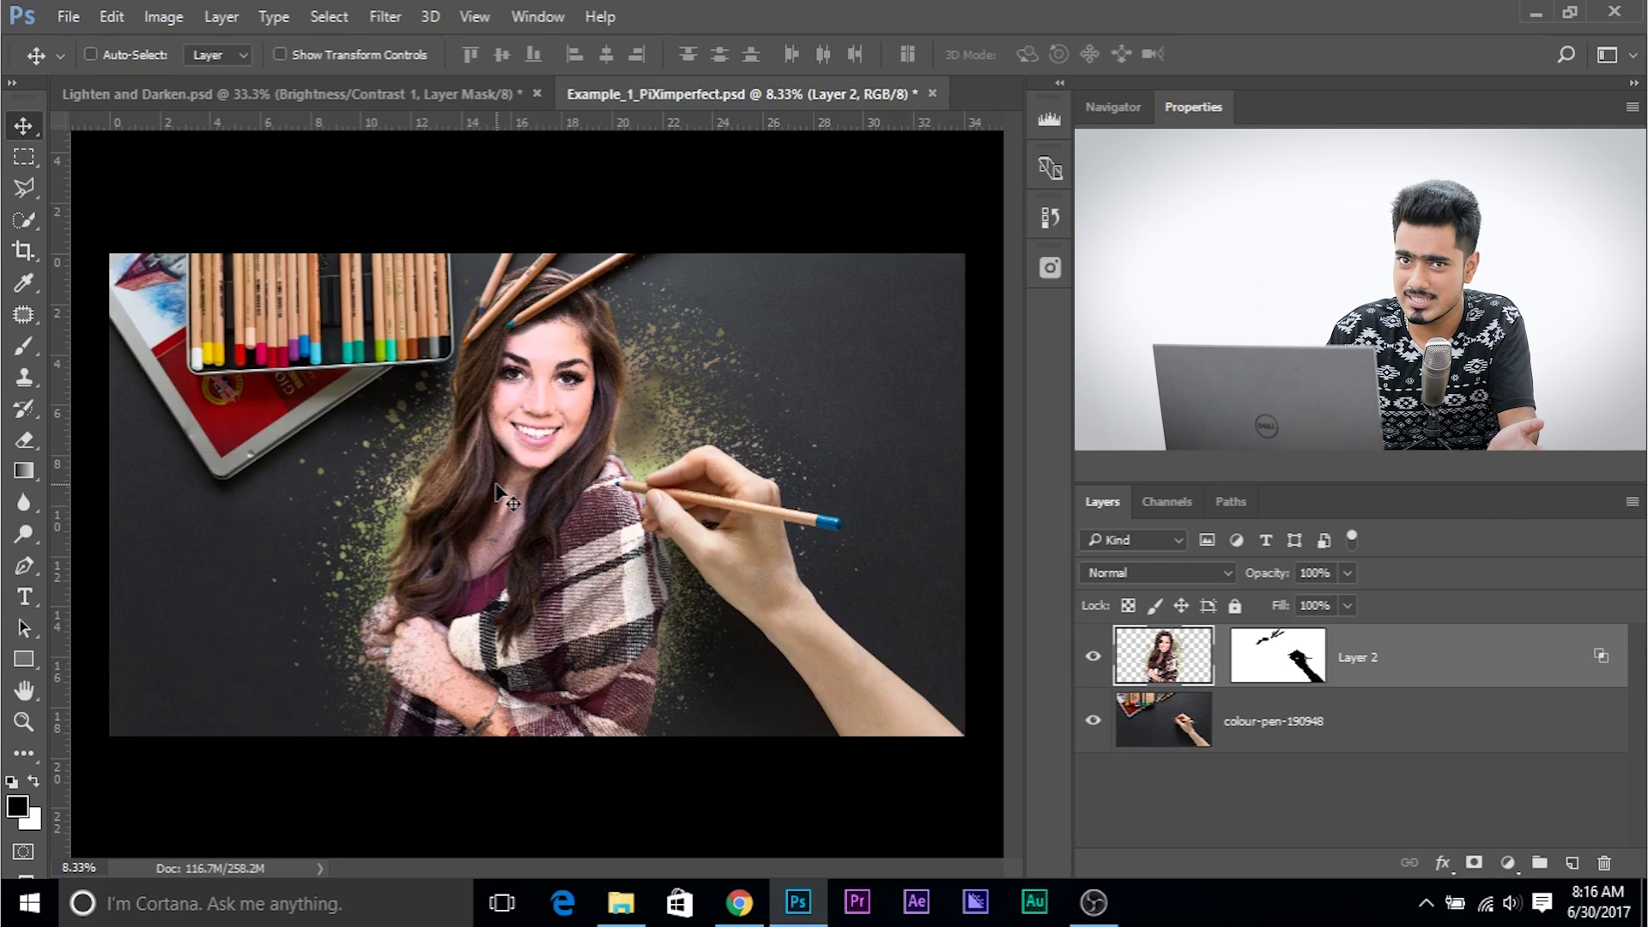
# - Examine up close how the portrait on Layer 2 blends with the dark background, and return to the full composition
pyautogui.scroll(3, 505, 496)
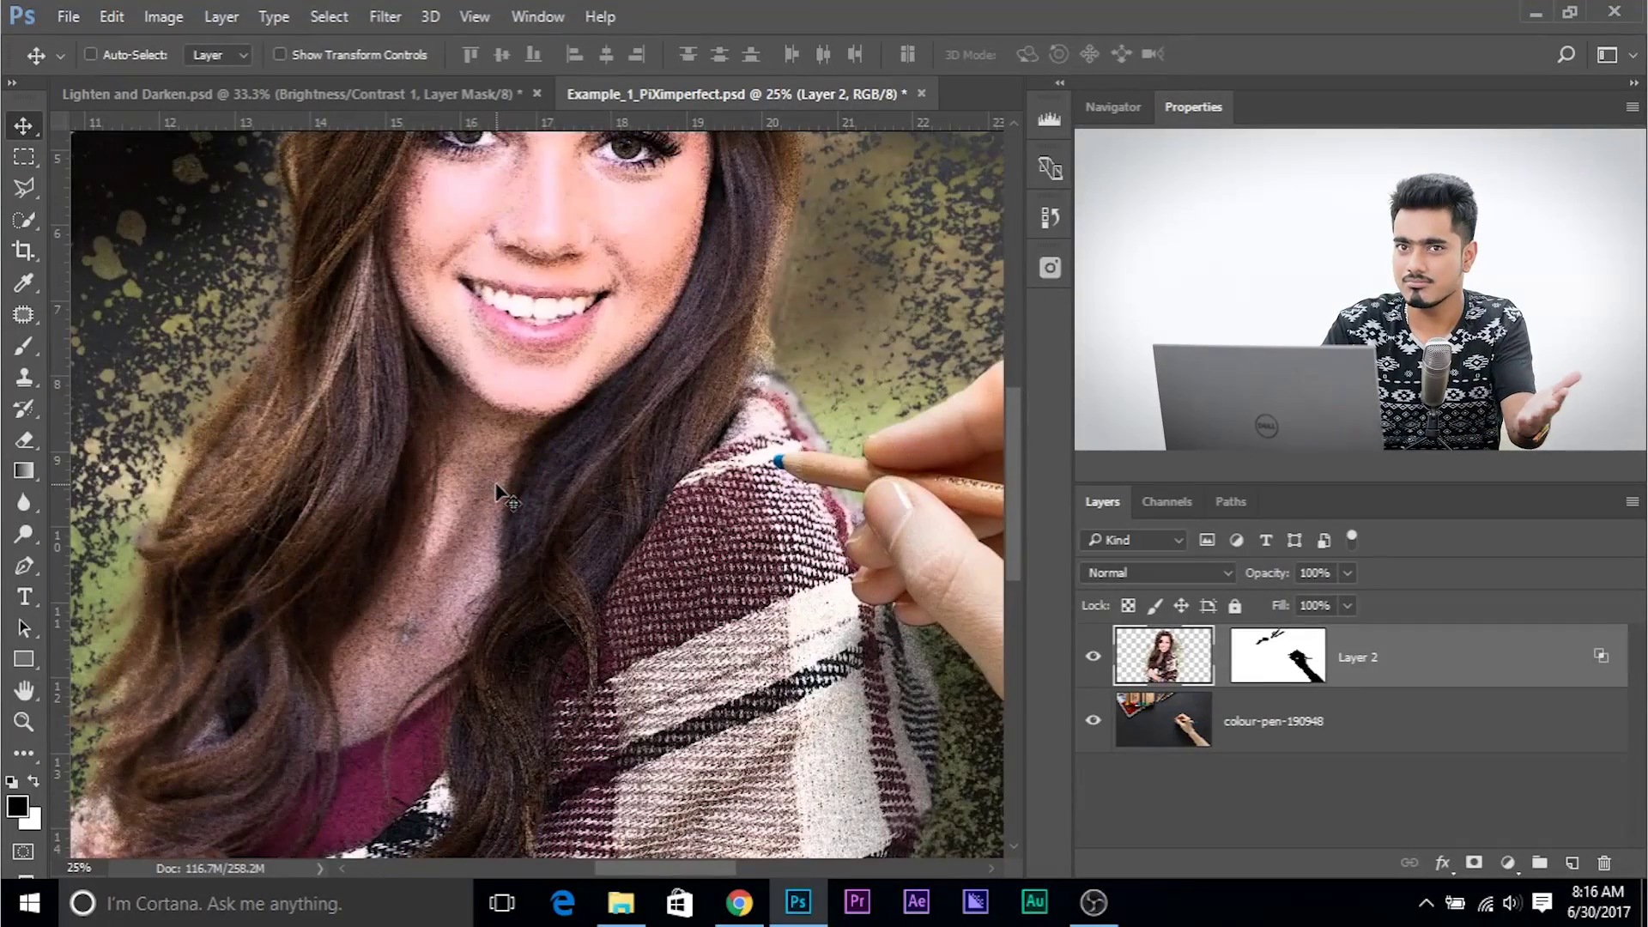
pyautogui.scroll(2, 504, 496)
pyautogui.scroll(-2, 498, 489)
pyautogui.scroll(2, 497, 489)
pyautogui.scroll(-1, 446, 524)
pyautogui.moveTo(402, 574); pyautogui.dragTo(439, 635)
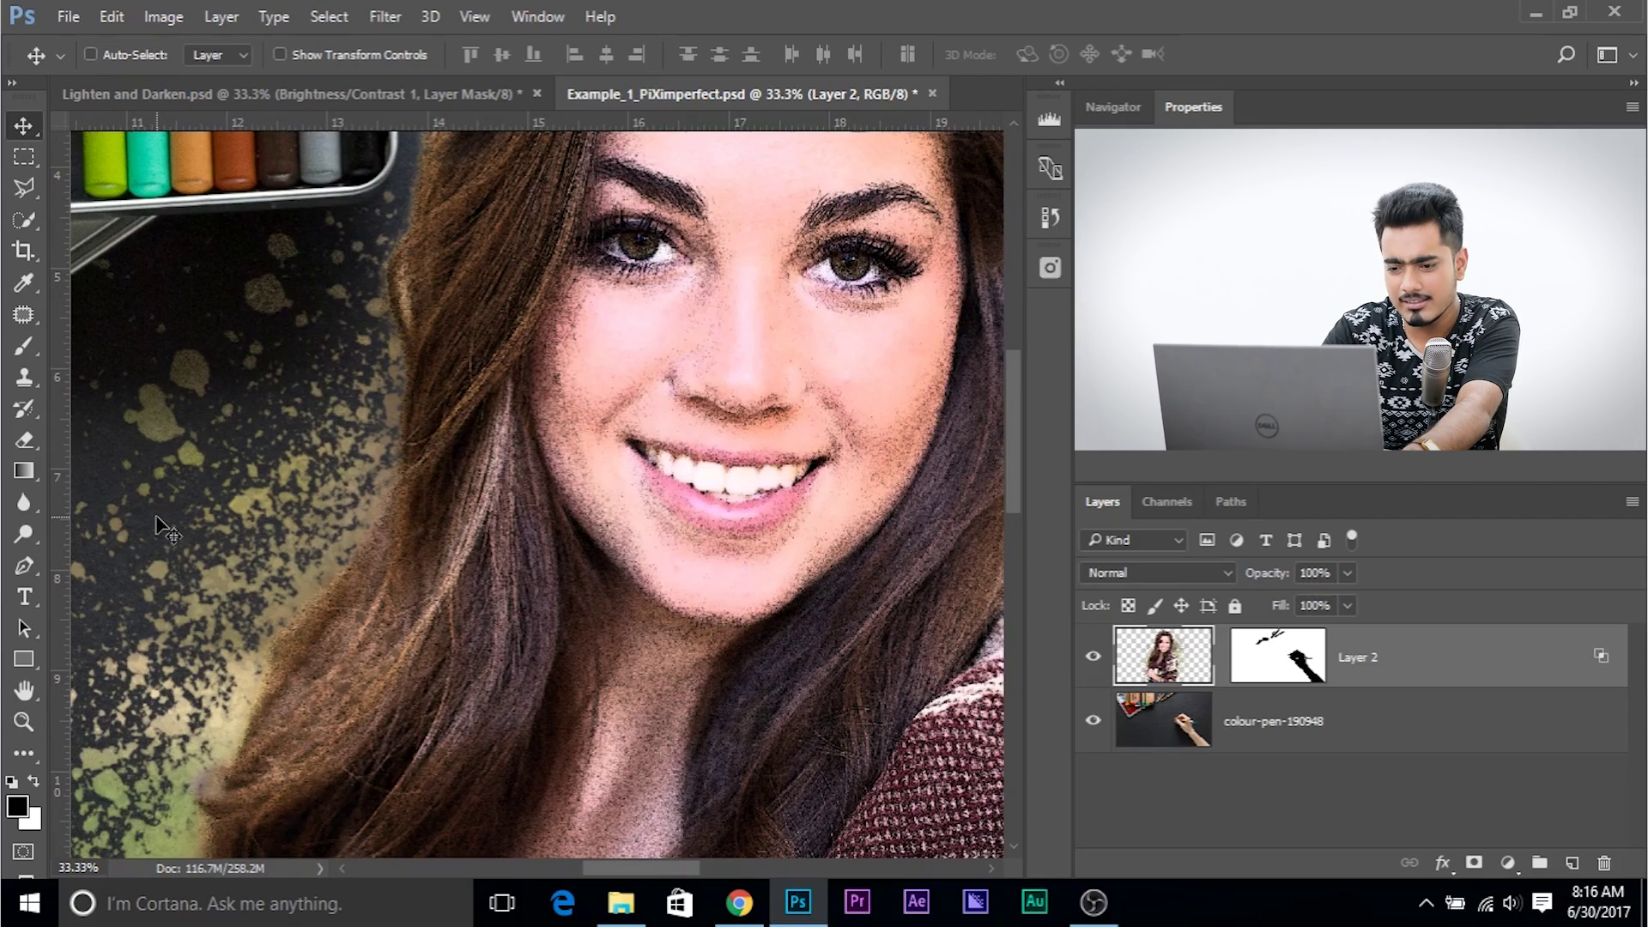
pyautogui.hotkey('ctrl', '-')
pyautogui.hotkey('ctrl', '-')
pyautogui.hotkey('ctrl', '-')
pyautogui.hotkey('ctrl', '-')
pyautogui.hotkey('ctrl', '-')
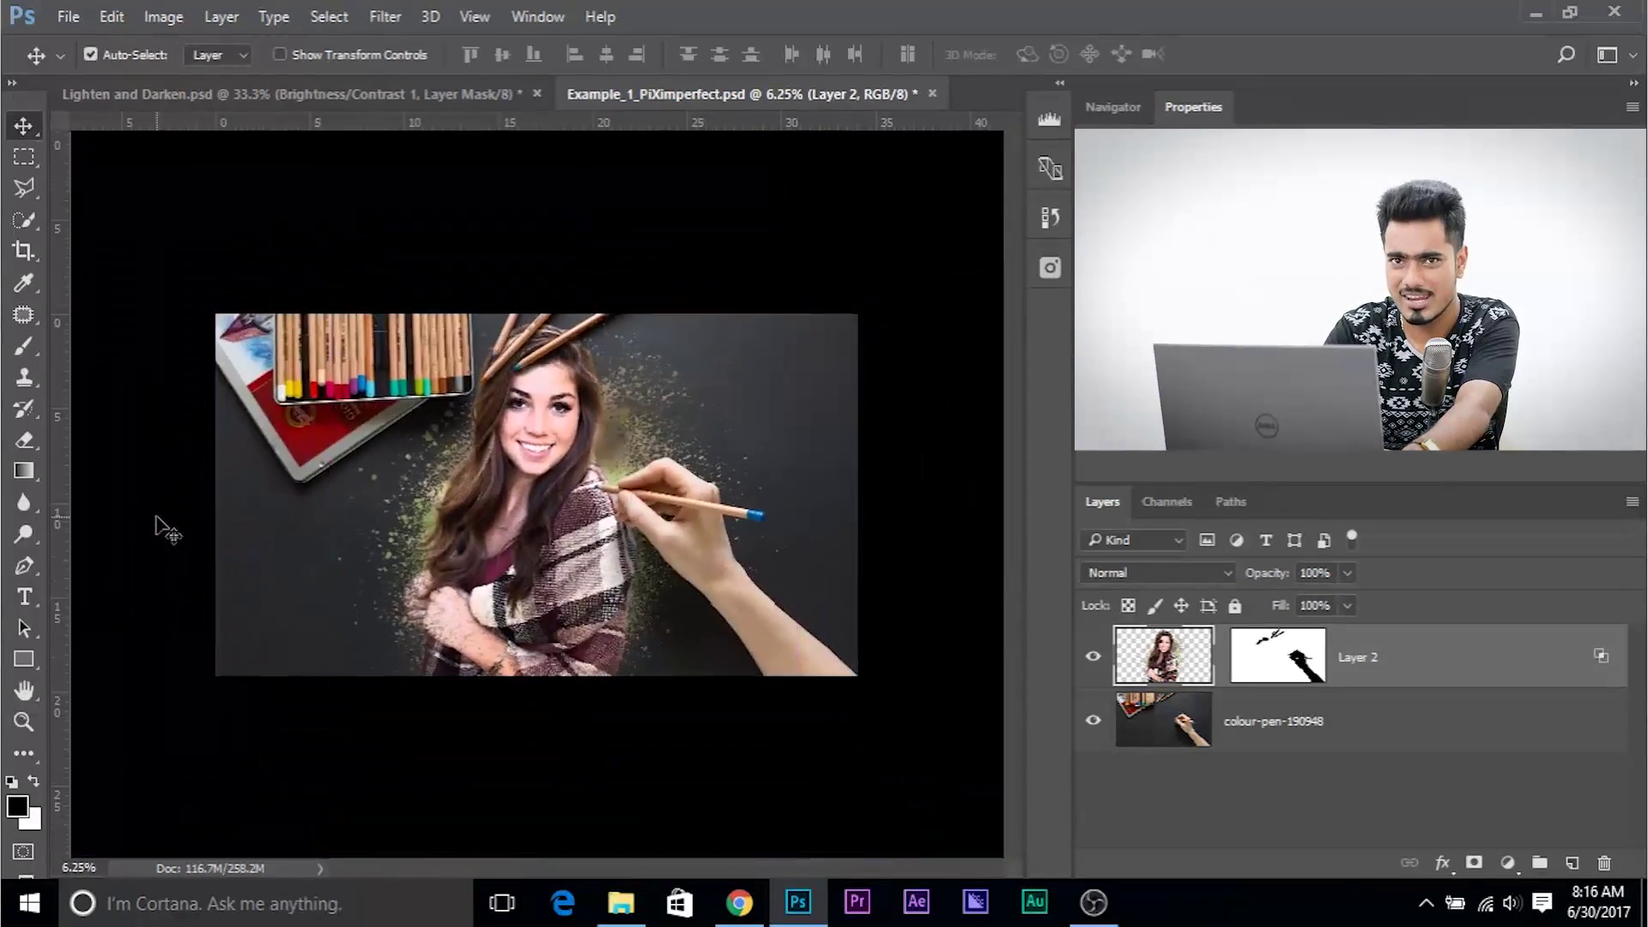
pyautogui.hotkey('ctrl', '+')
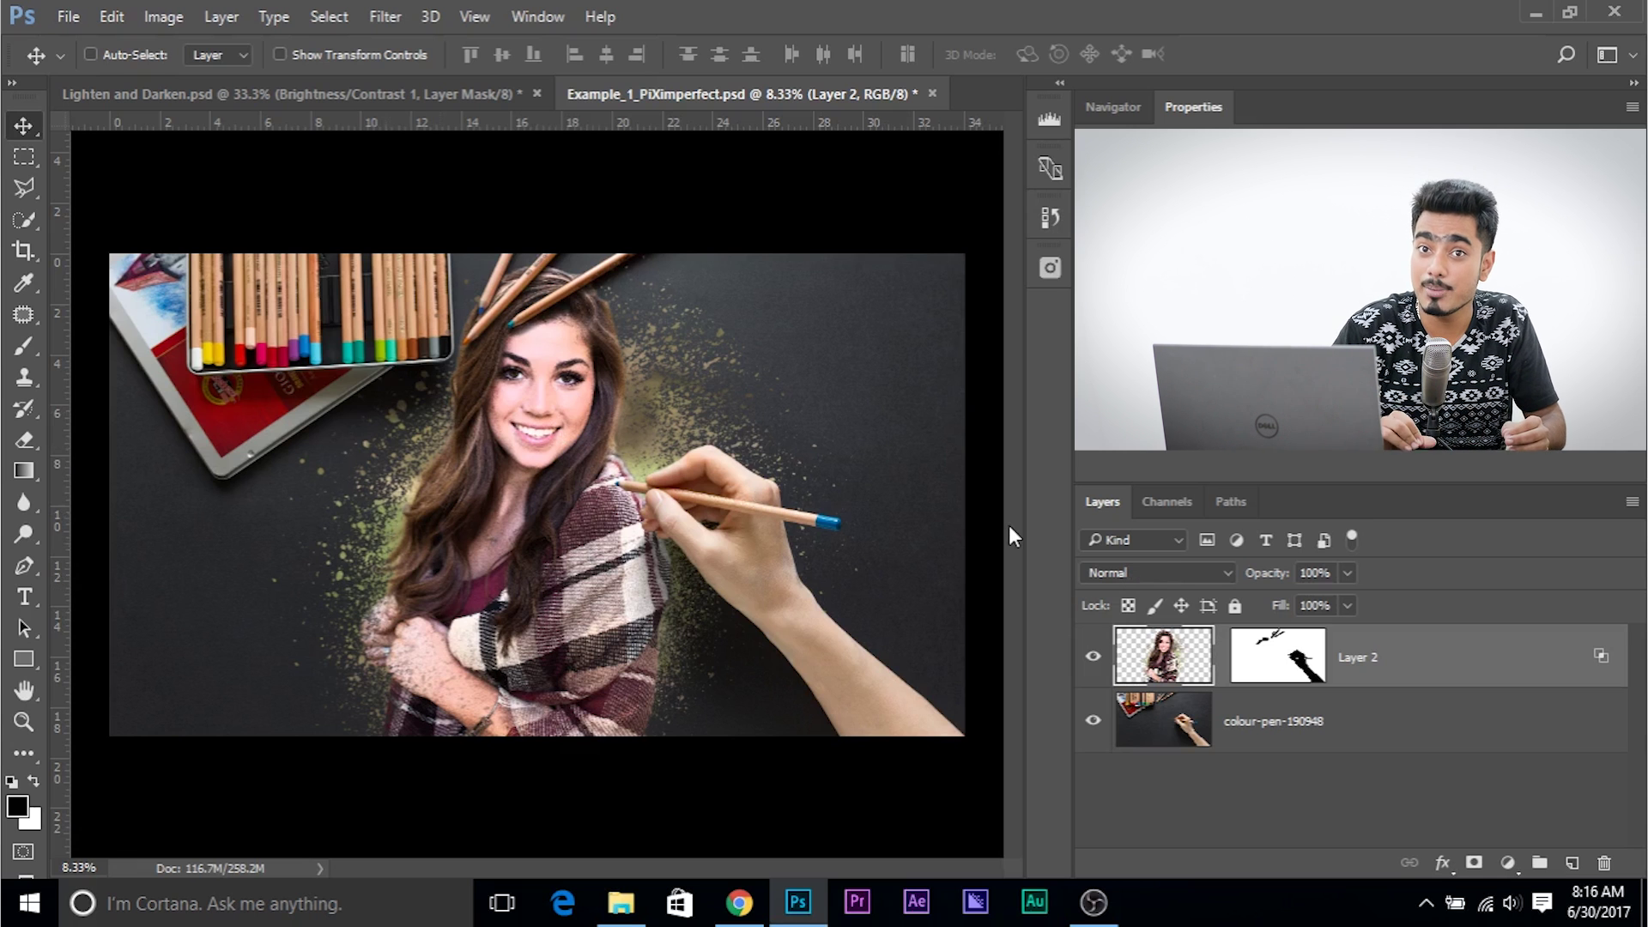
# - Set Layer 2's blend mode to Lighten and compare the composition with the layer hidden and shown
pyautogui.click(1133, 570)
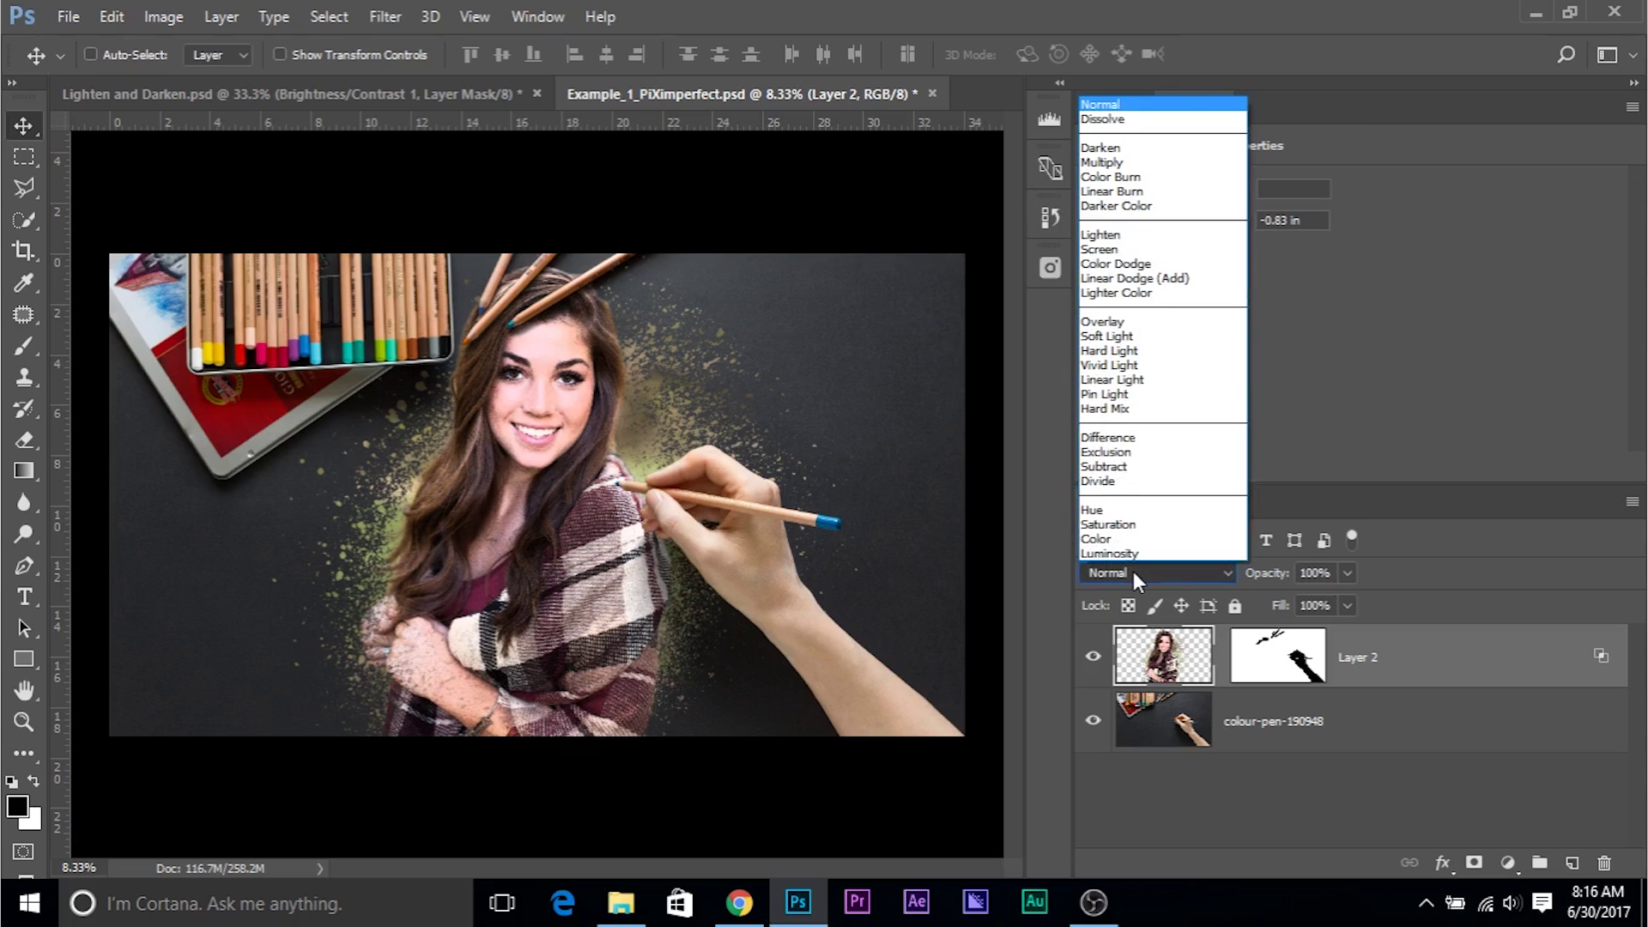
pyautogui.click(1114, 234)
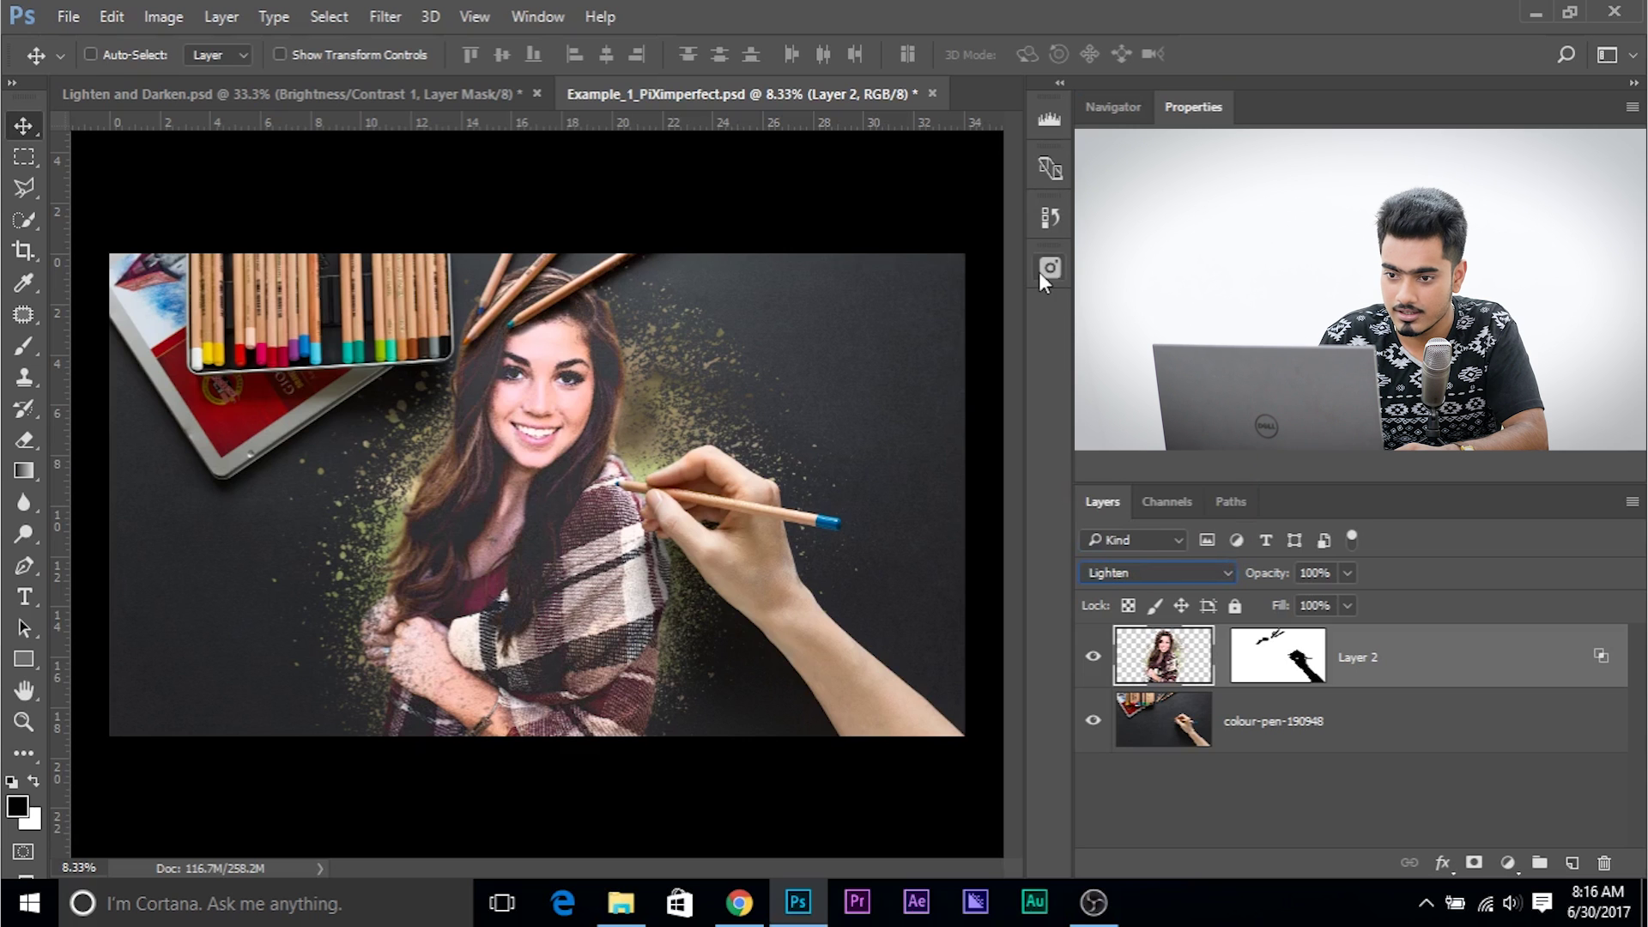
pyautogui.hotkey('ctrl', '+')
pyautogui.hotkey('ctrl', '+')
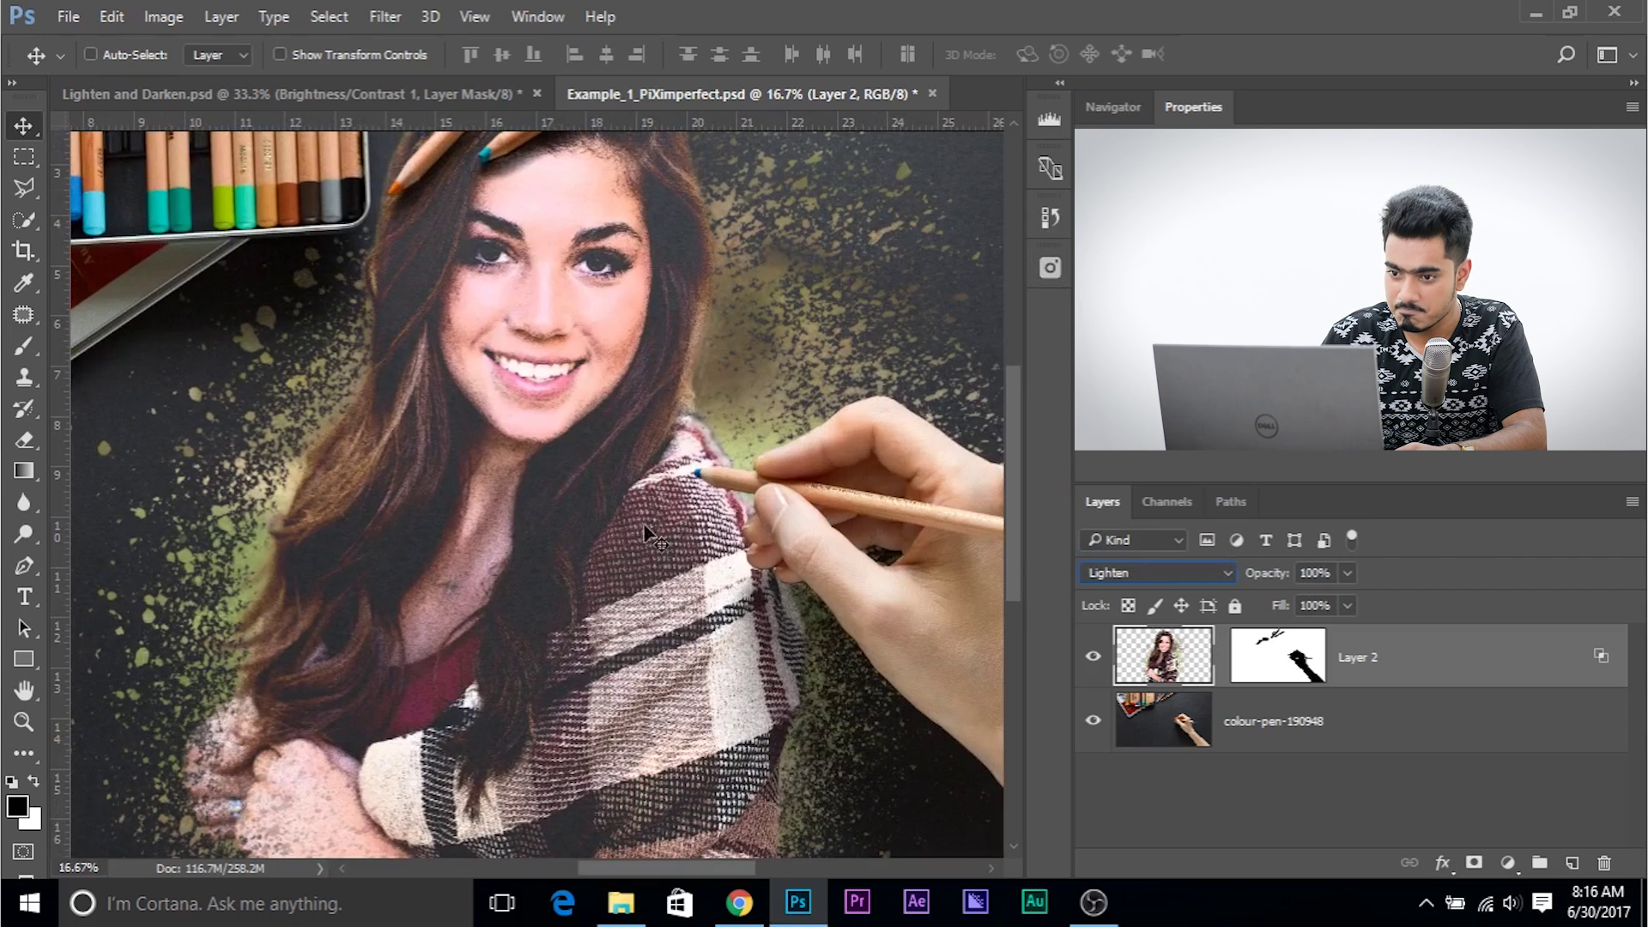
pyautogui.moveTo(1009, 448); pyautogui.dragTo(1017, 419)
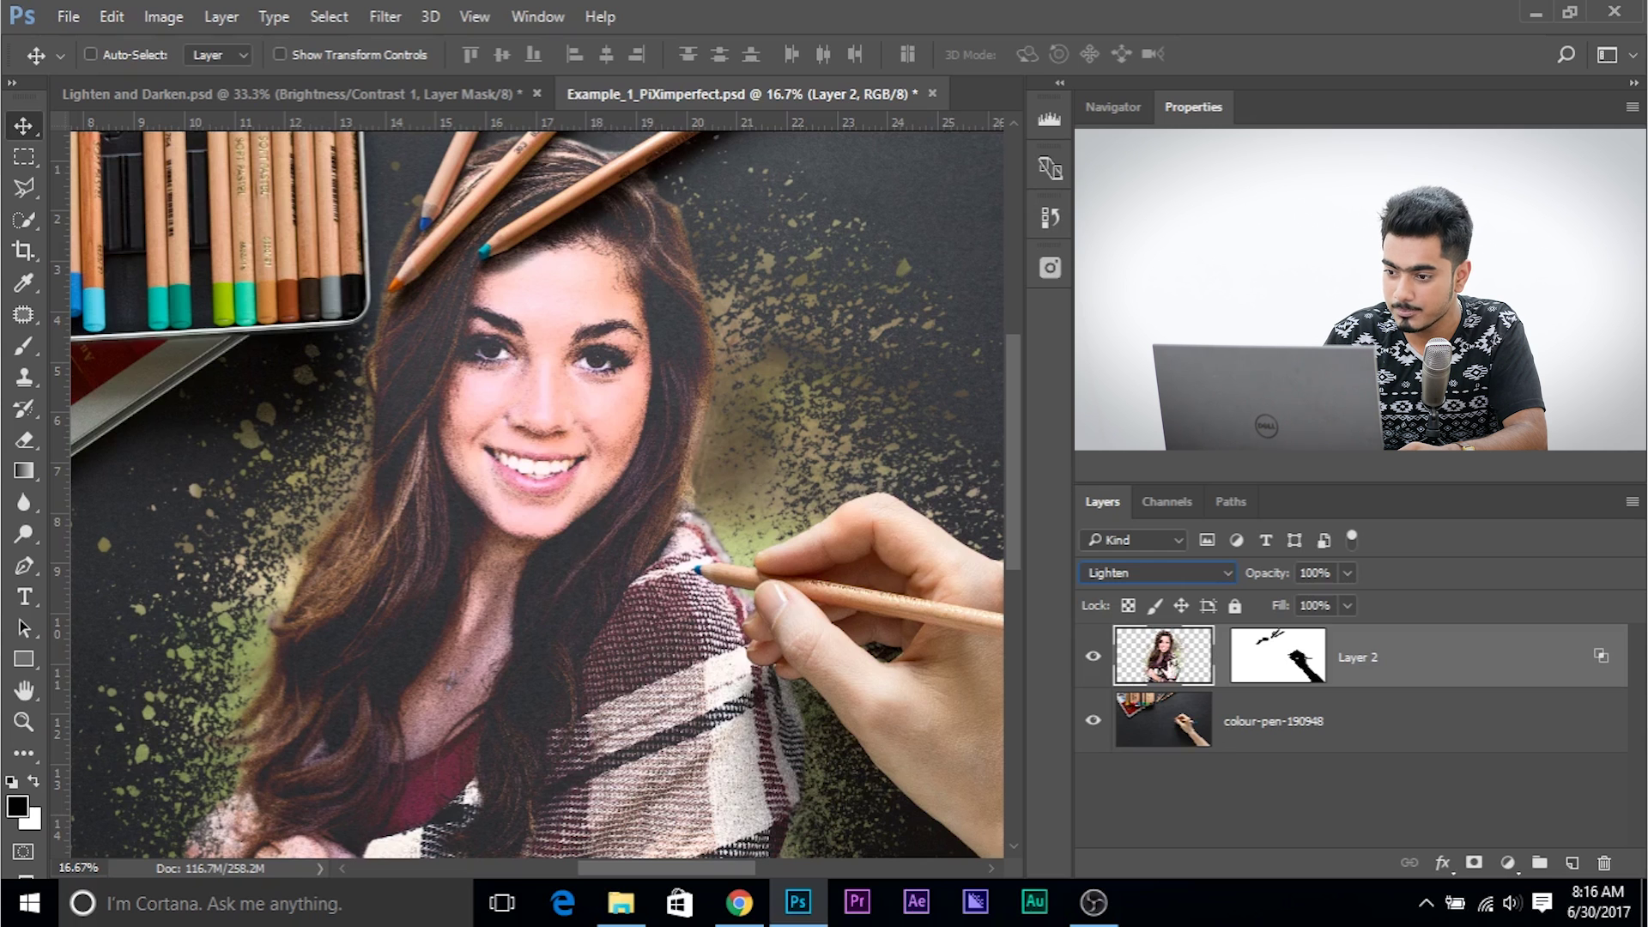
pyautogui.click(1093, 658)
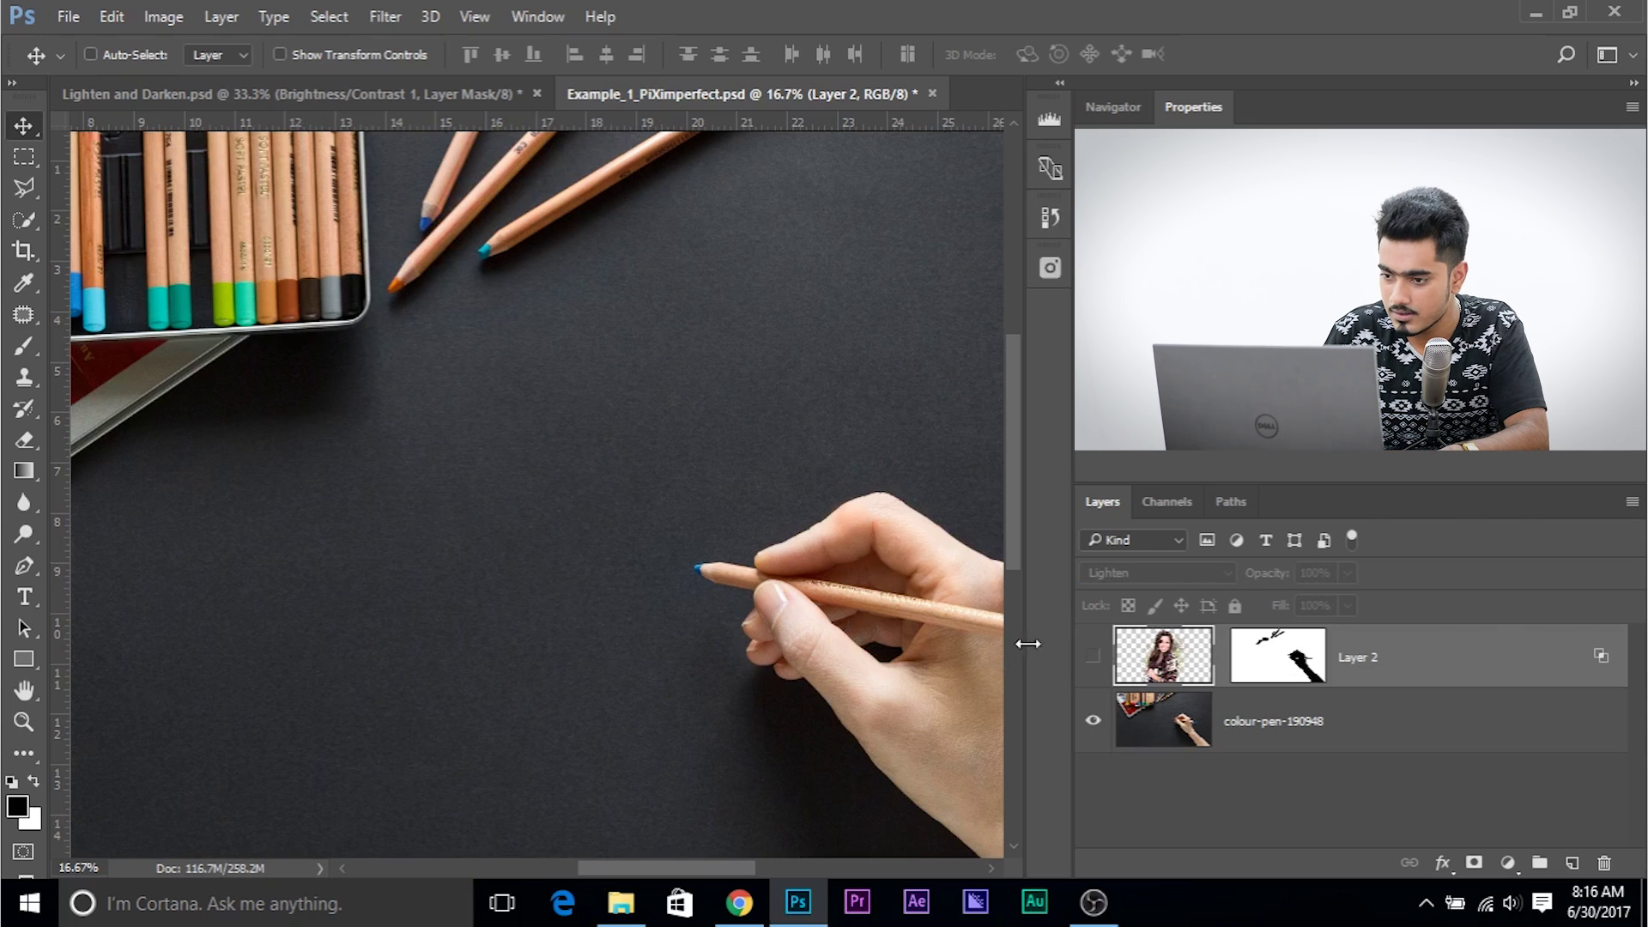
pyautogui.click(1093, 658)
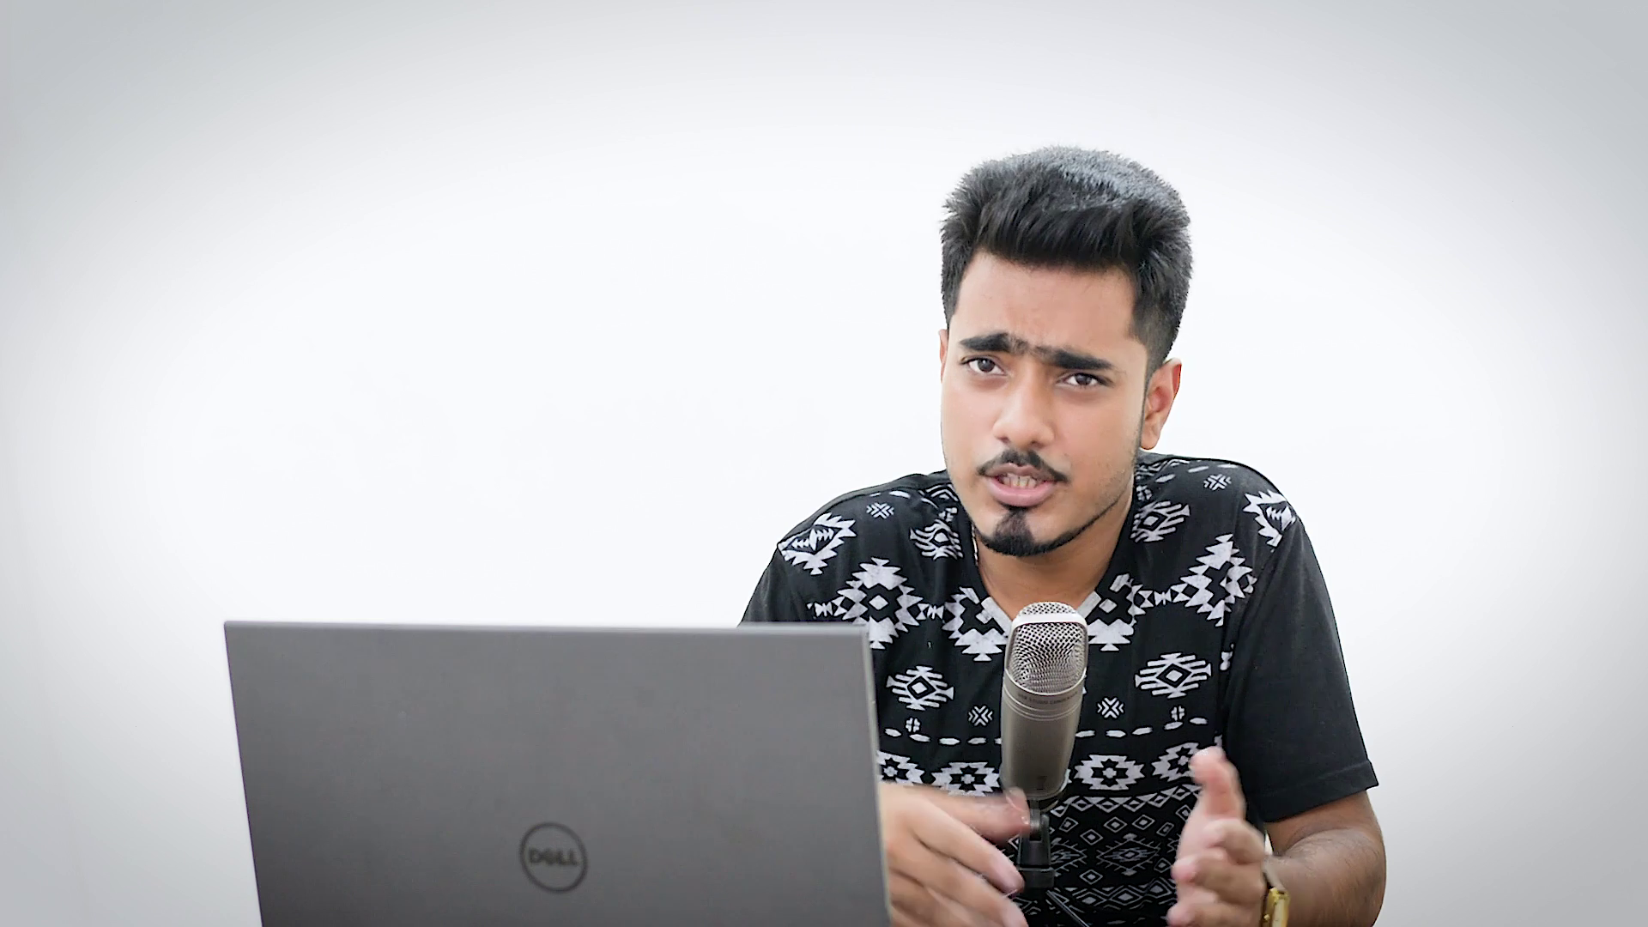
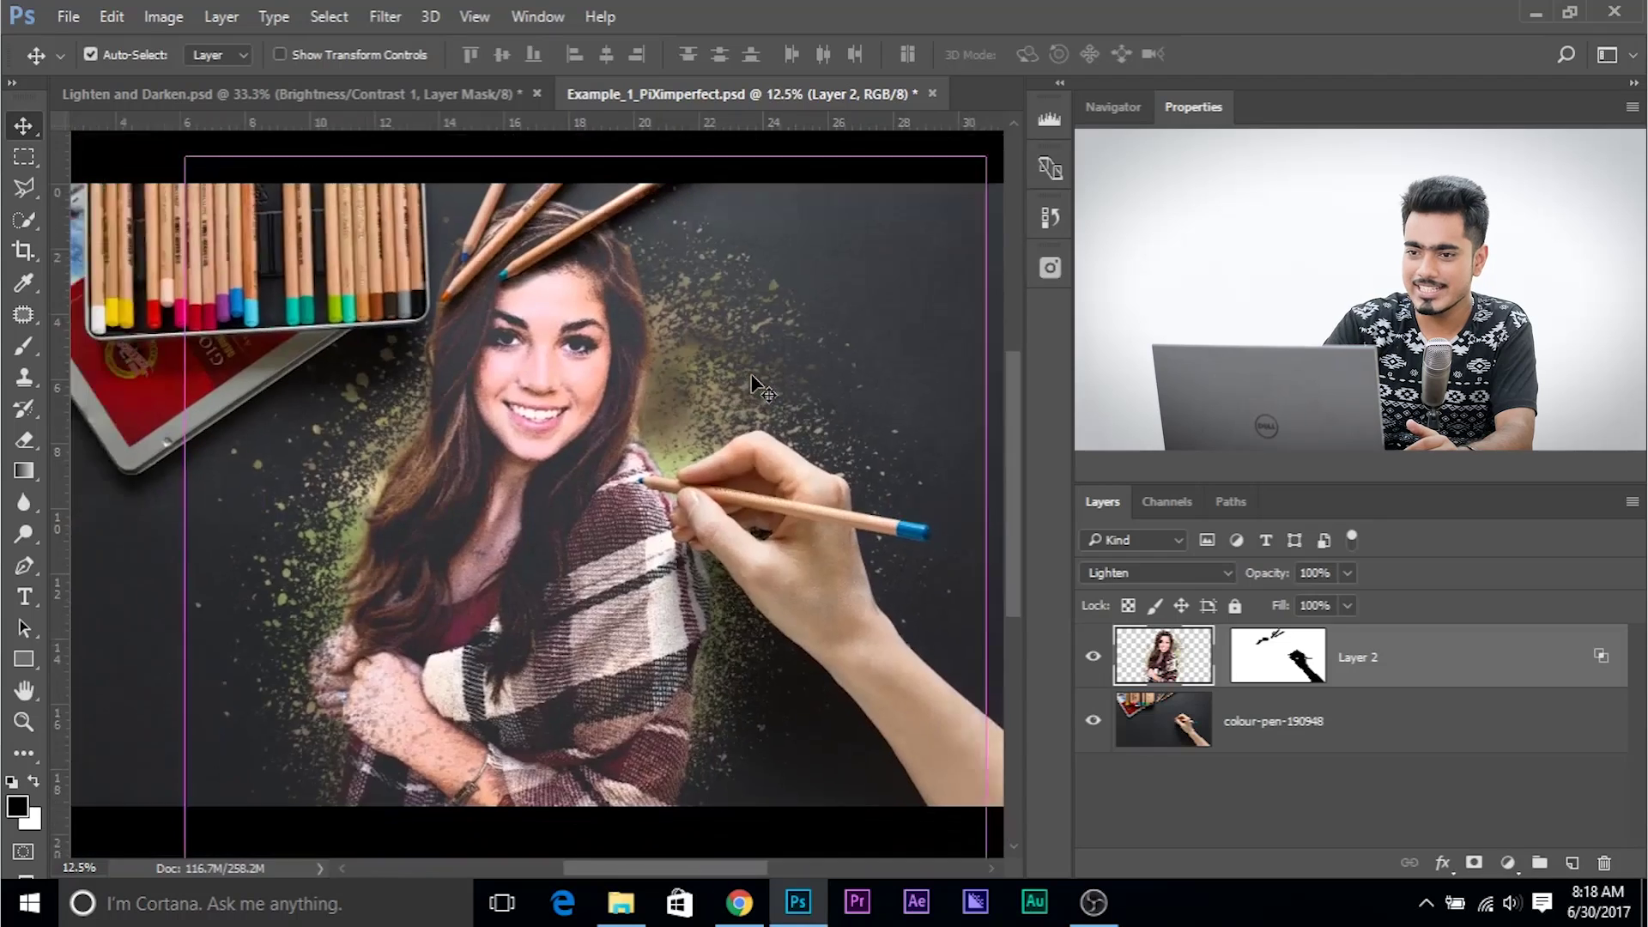
# - Open the recent document Example_2_PiXimperfect.psd and fit the photo in view at 25% zoom
pyautogui.click(69, 17)
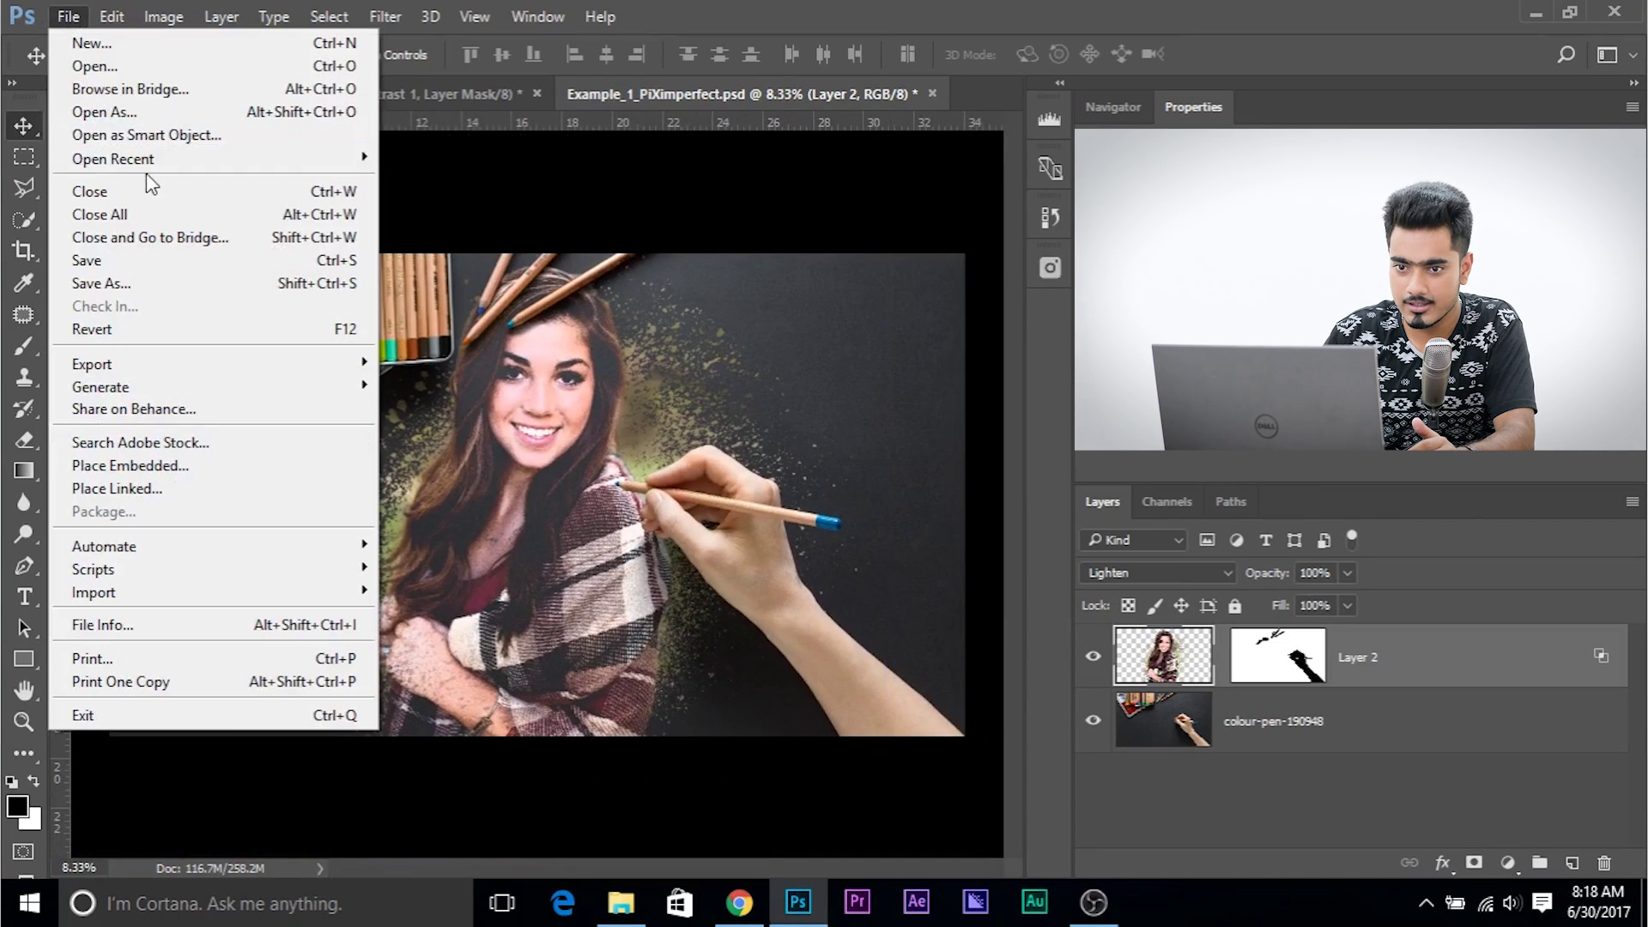
pyautogui.moveTo(163, 161)
pyautogui.click(461, 206)
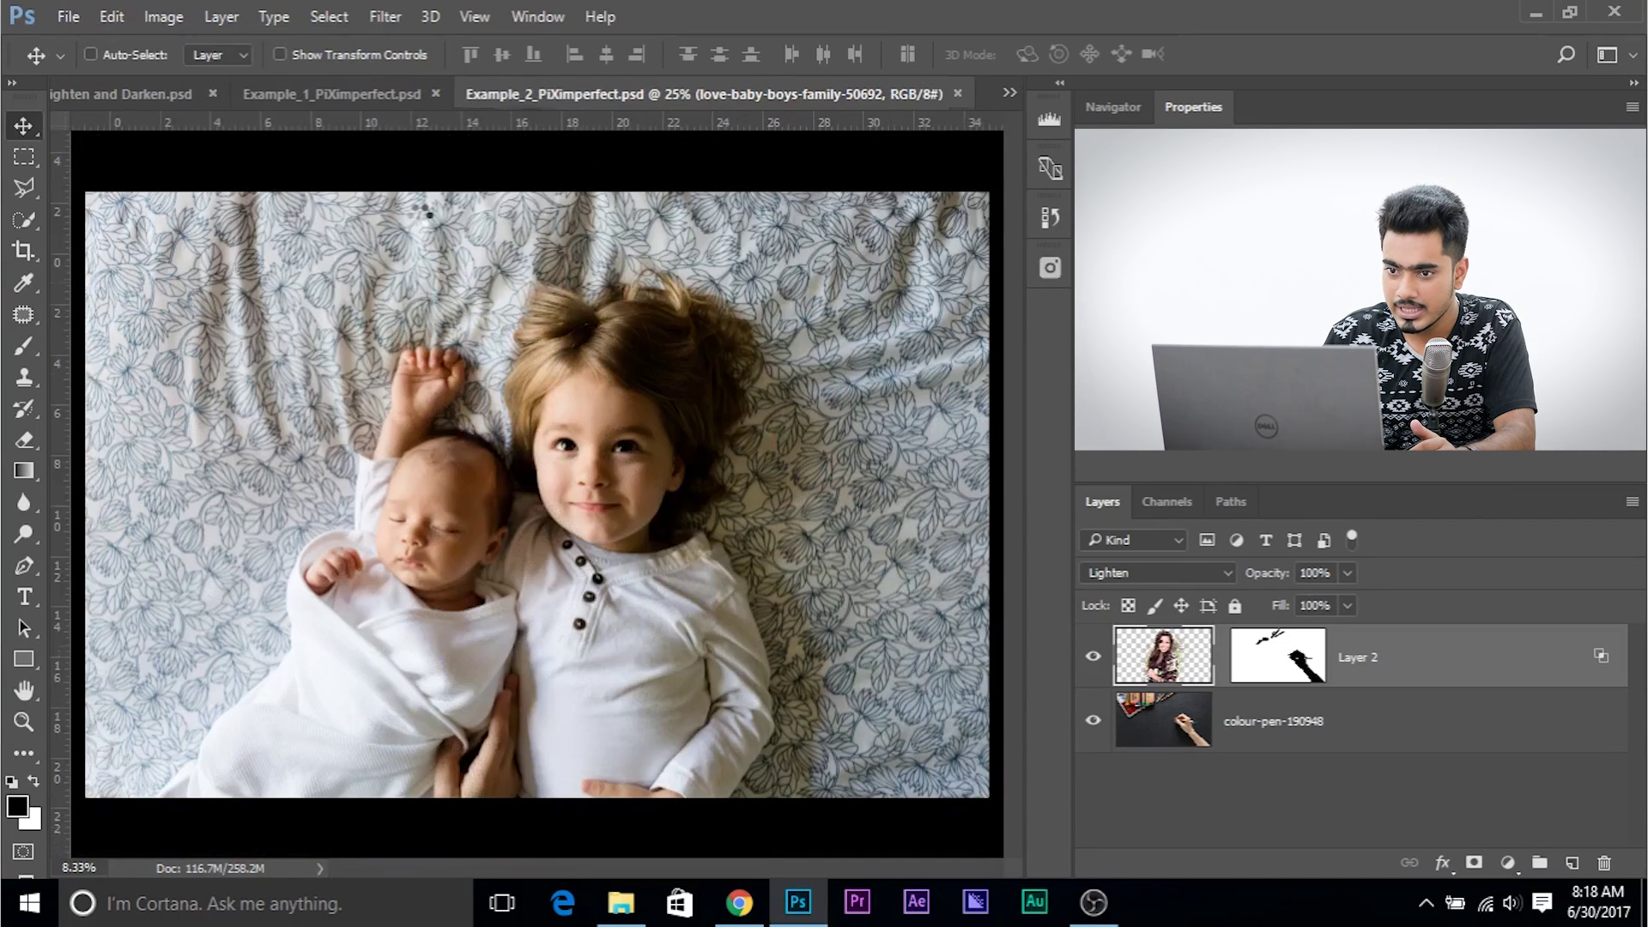
pyautogui.hotkey('ctrl', '-')
pyautogui.hotkey('ctrl', '+')
pyautogui.hotkey('ctrl', '+')
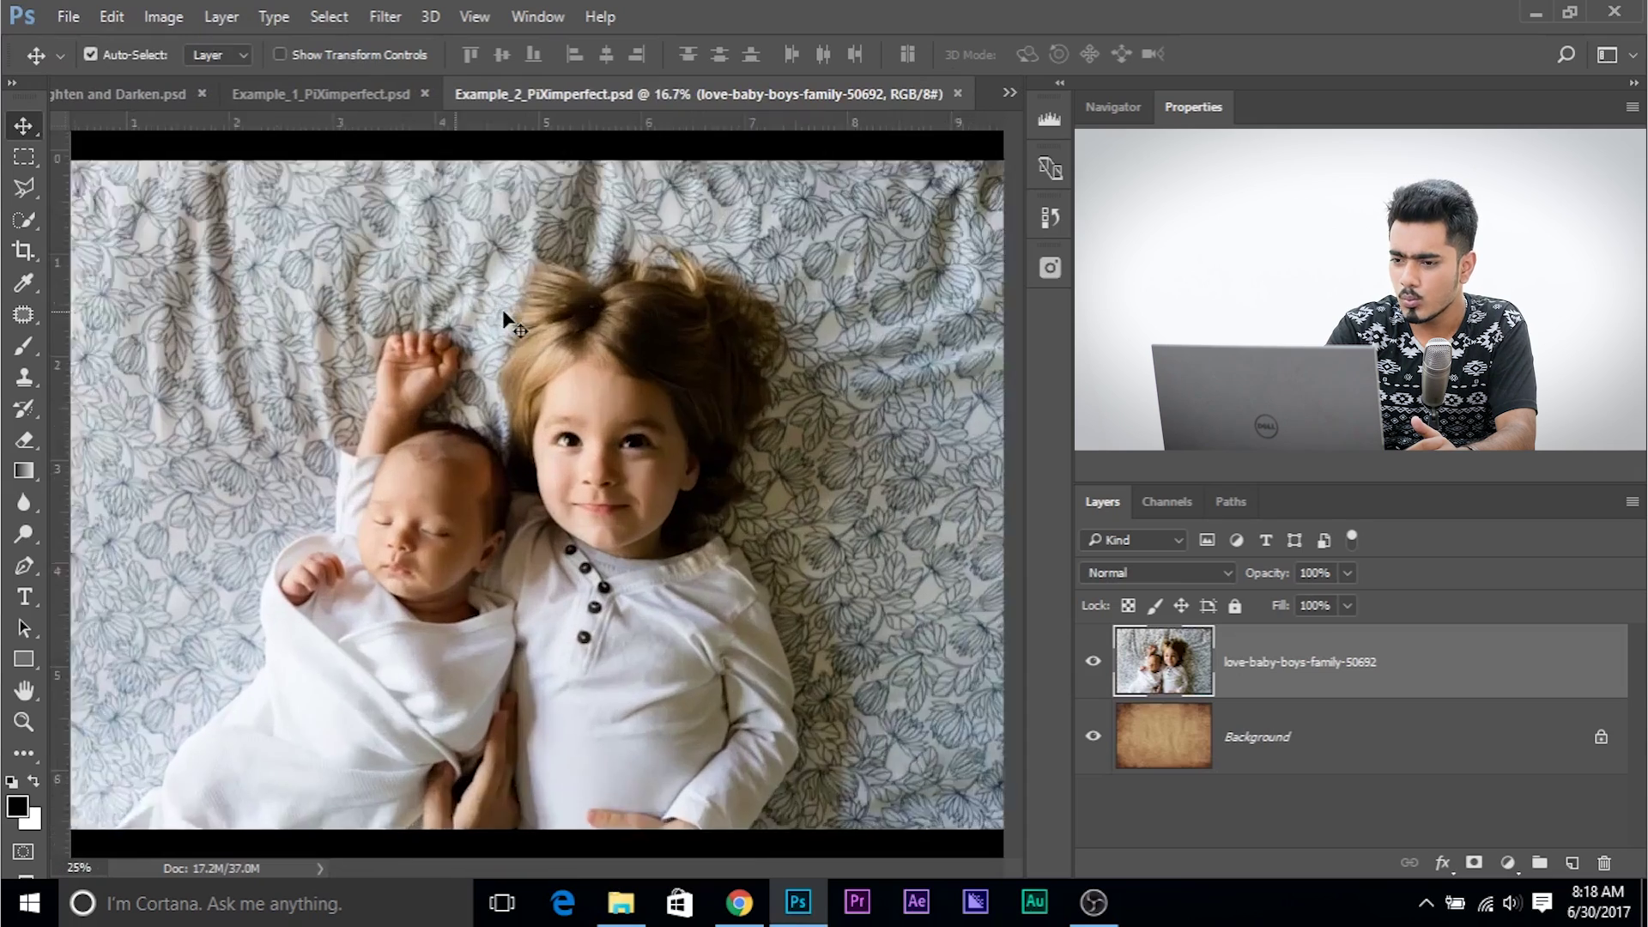
pyautogui.hotkey('ctrl', '-')
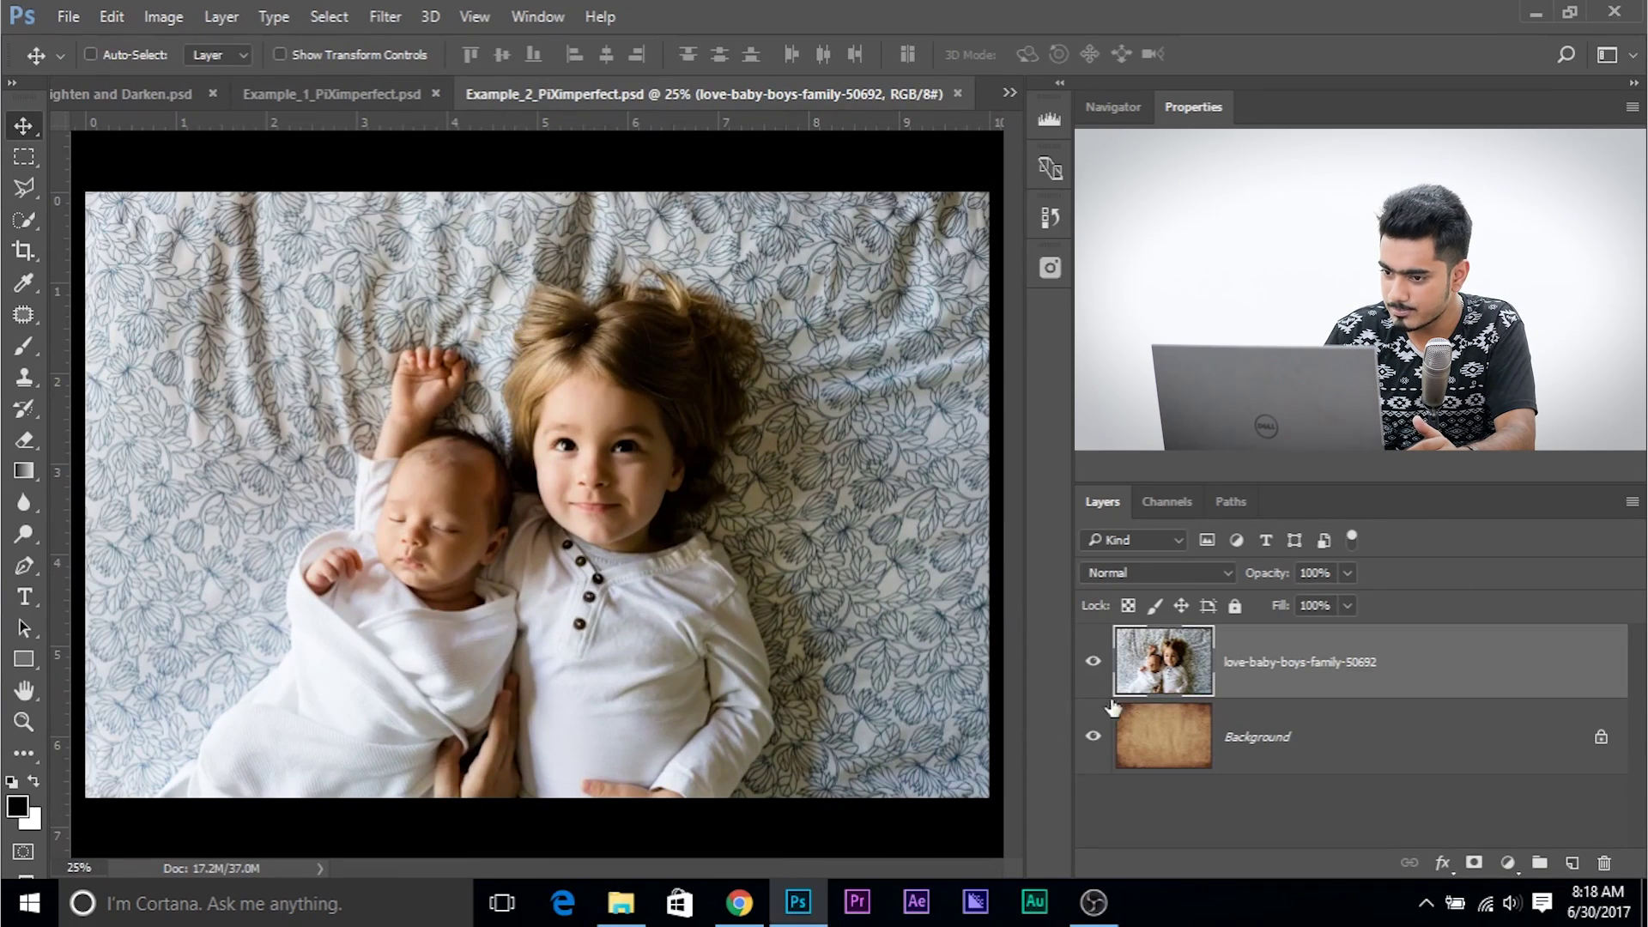
# - Toggle the love-baby-boys-family-50692 layer's visibility to compare the photo with the paper texture on the Background layer
pyautogui.click(1092, 661)
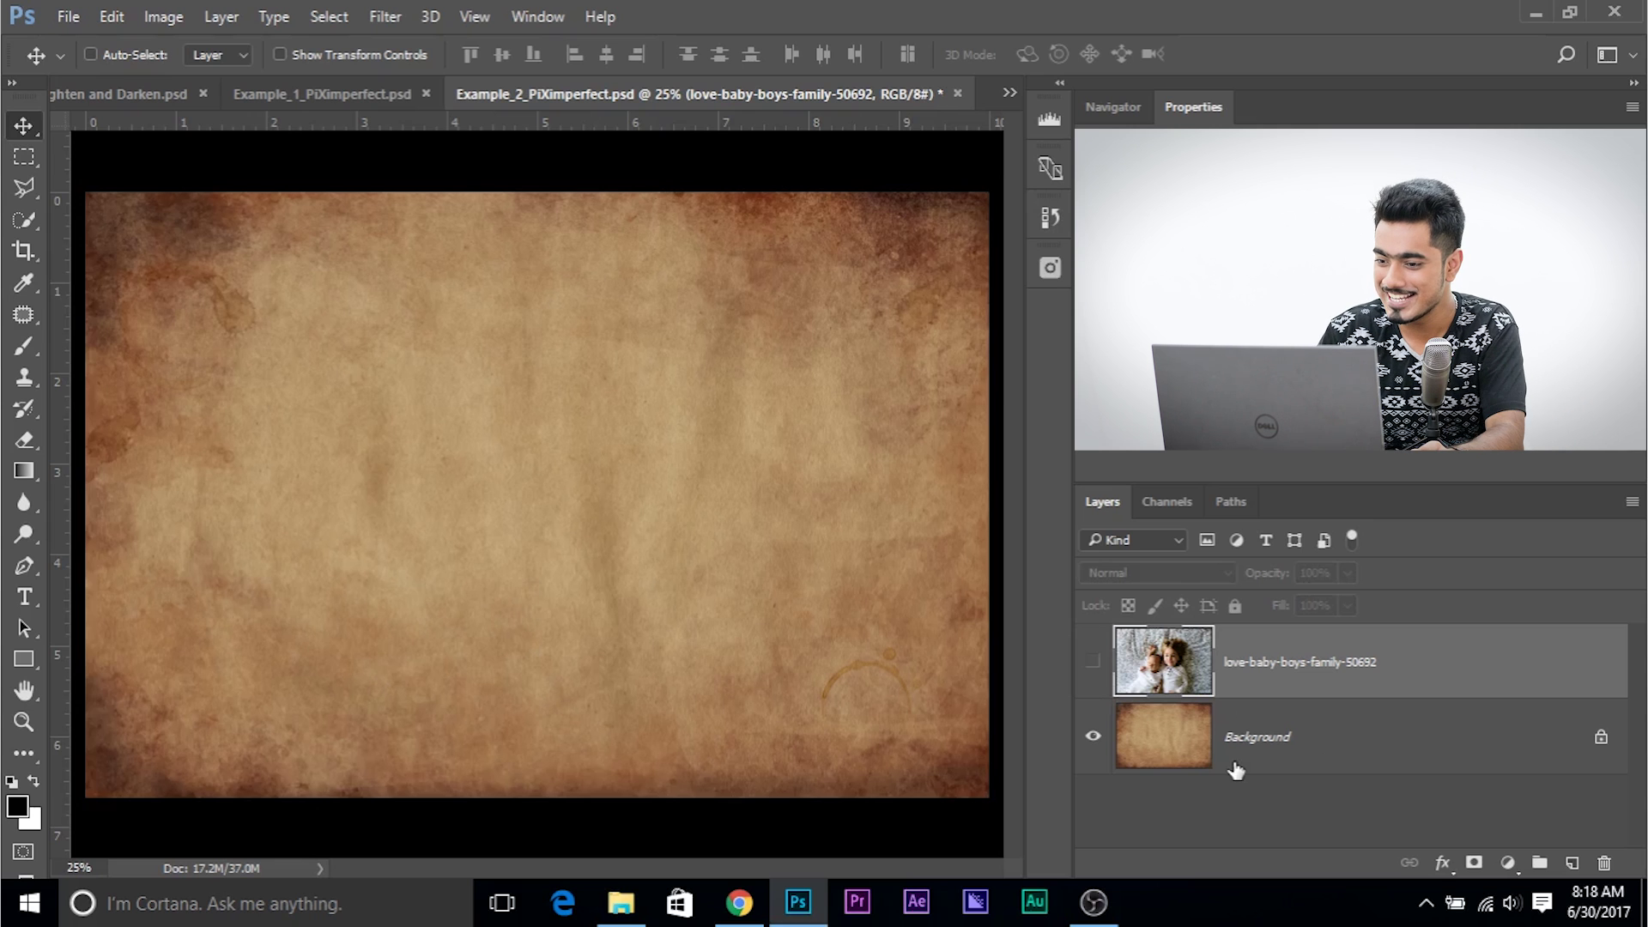
pyautogui.click(1092, 661)
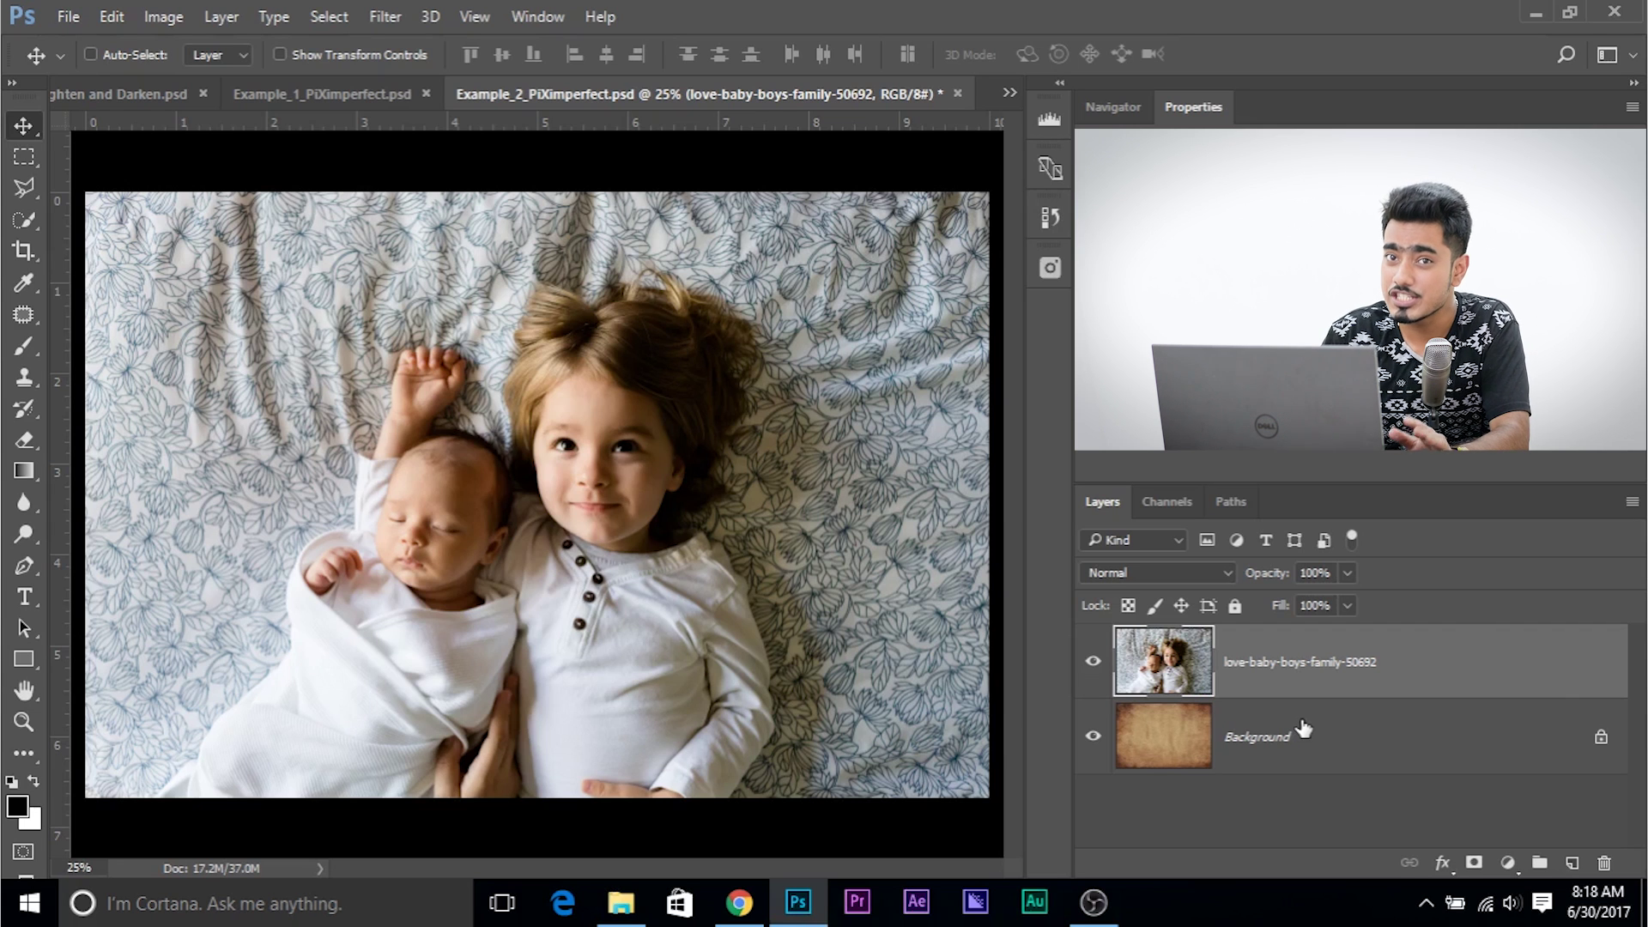
pyautogui.click(1092, 660)
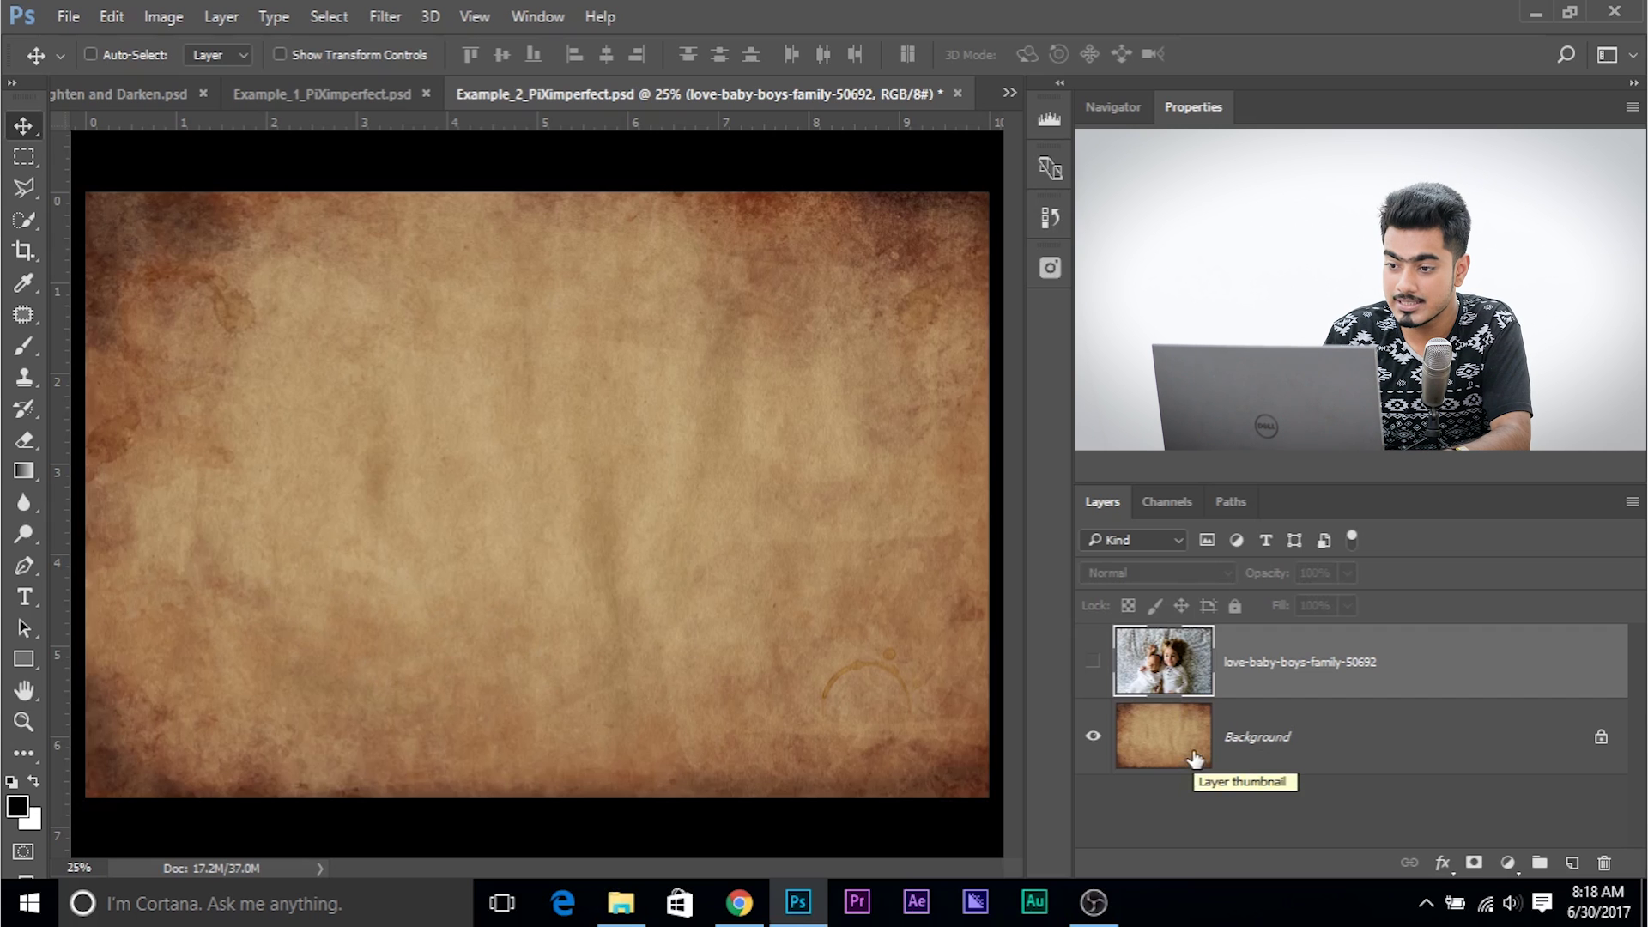
pyautogui.click(1094, 661)
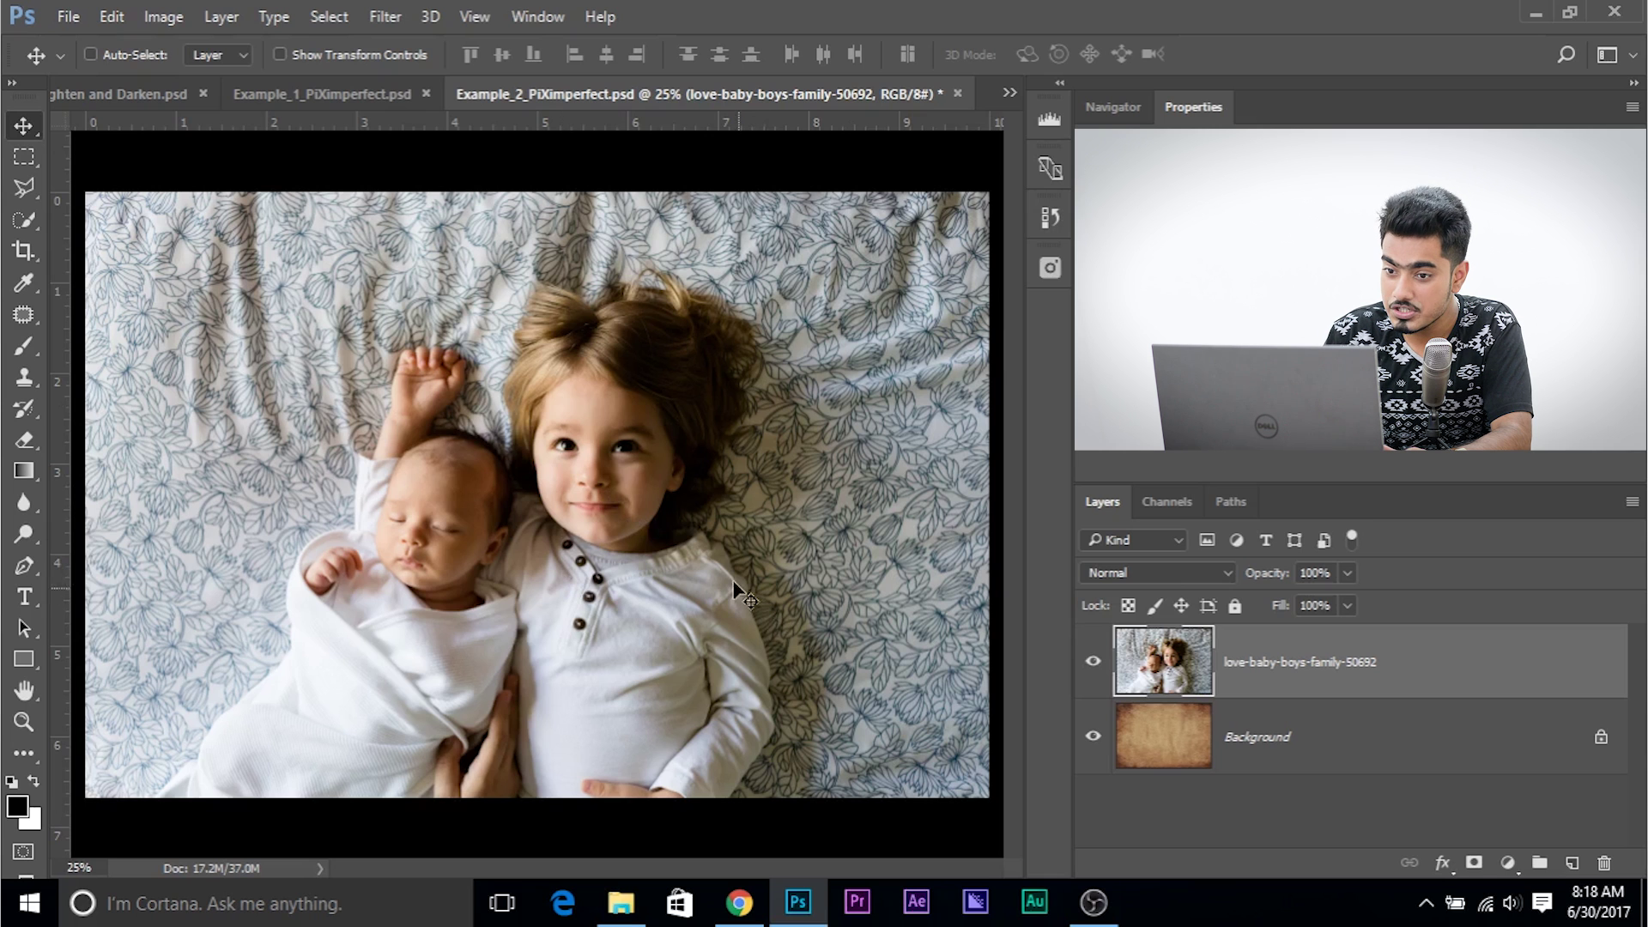
pyautogui.click(1093, 662)
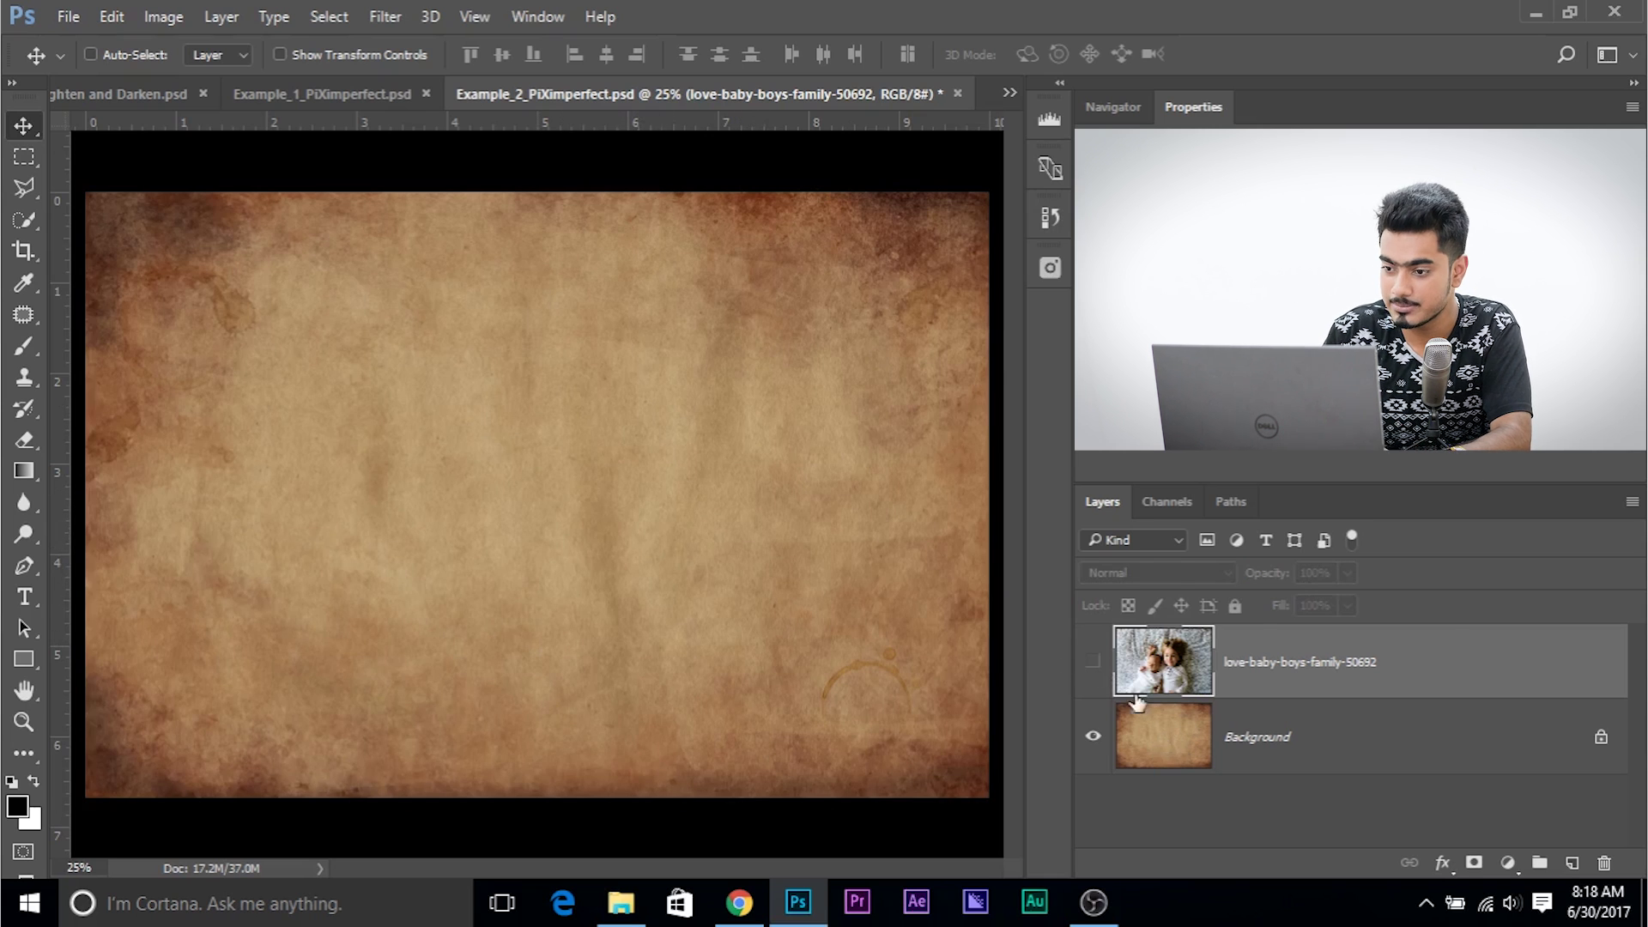
pyautogui.click(1093, 660)
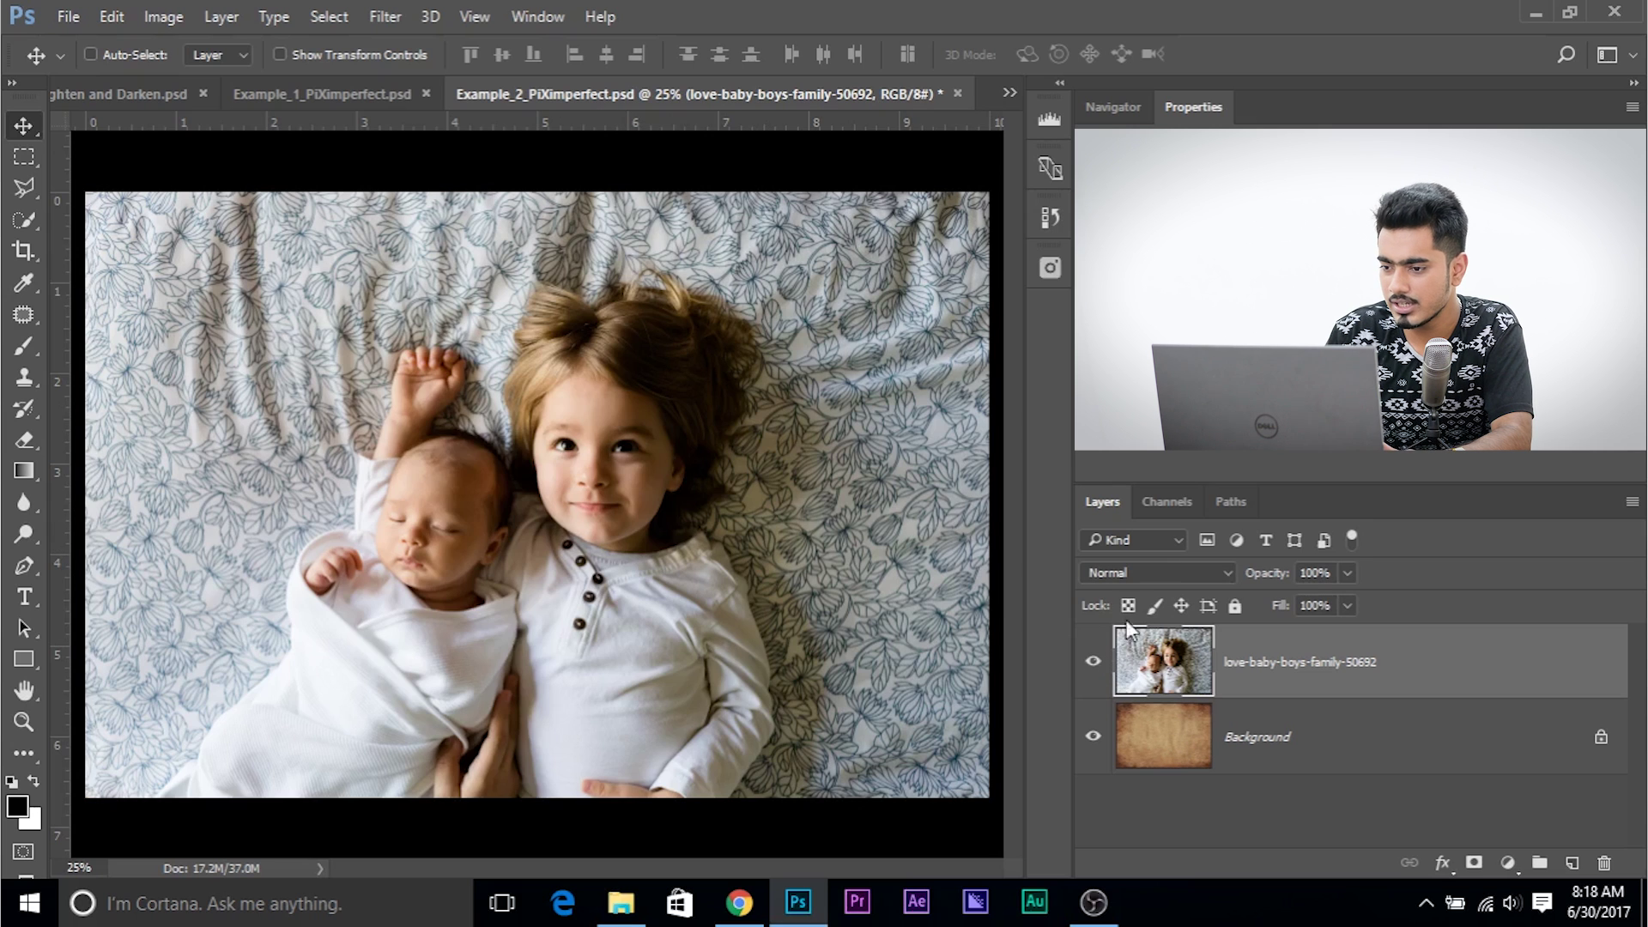
# - Set the love-baby-boys-family-50692 layer's blend mode to Darken and convert the layer to a smart object for smart filters
pyautogui.click(1162, 568)
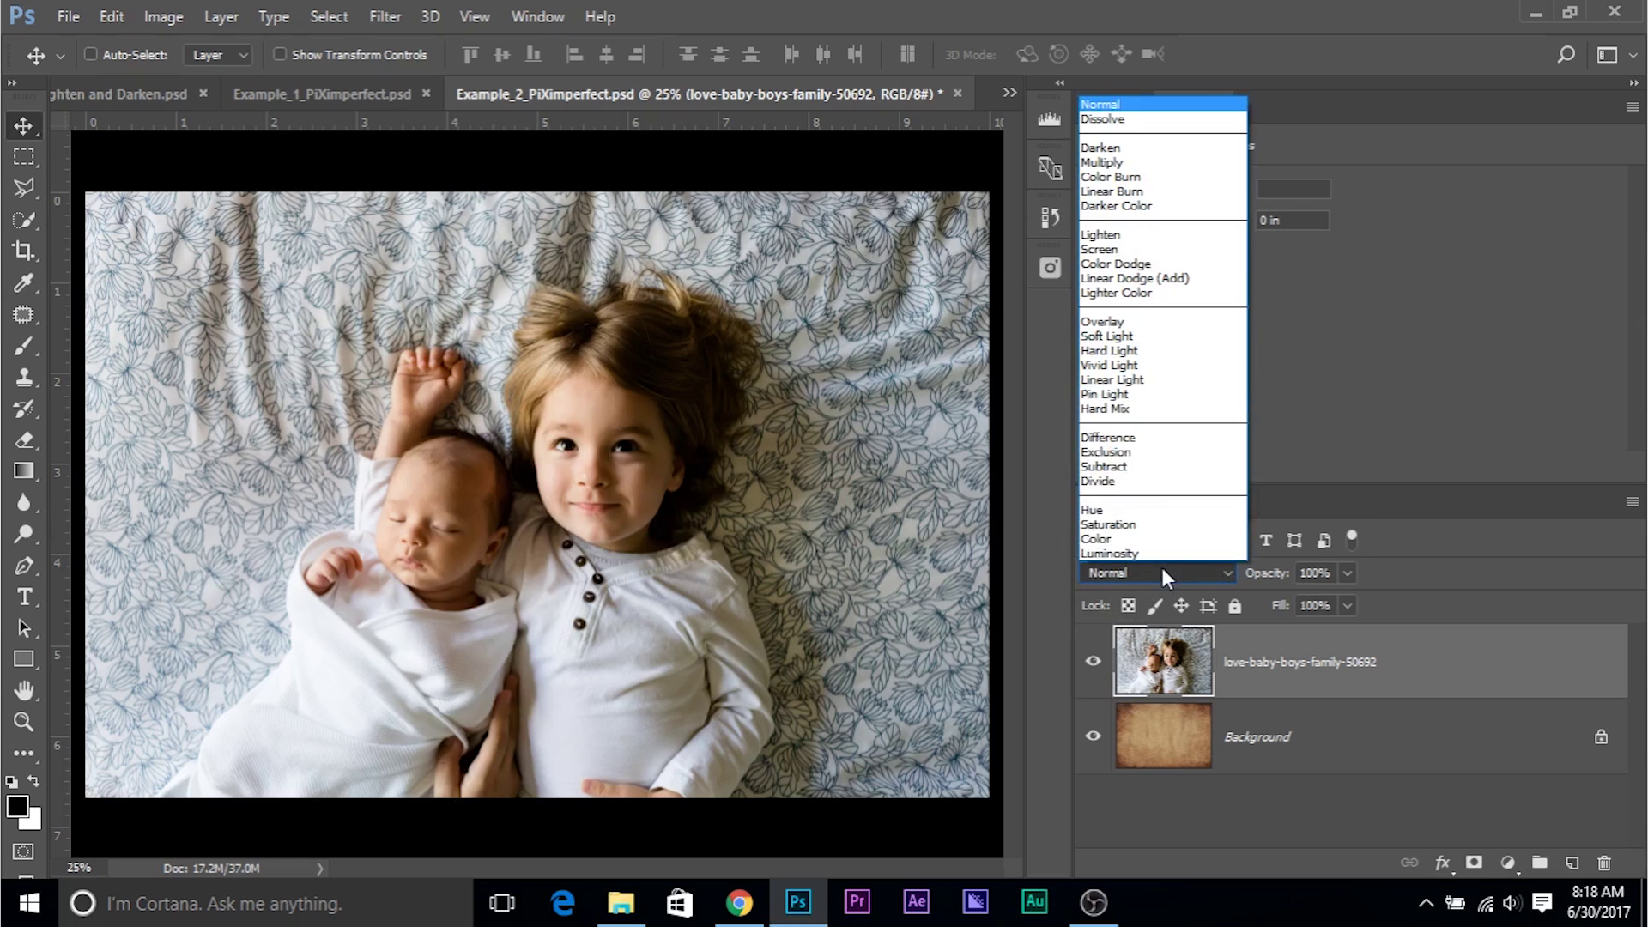
pyautogui.click(1129, 149)
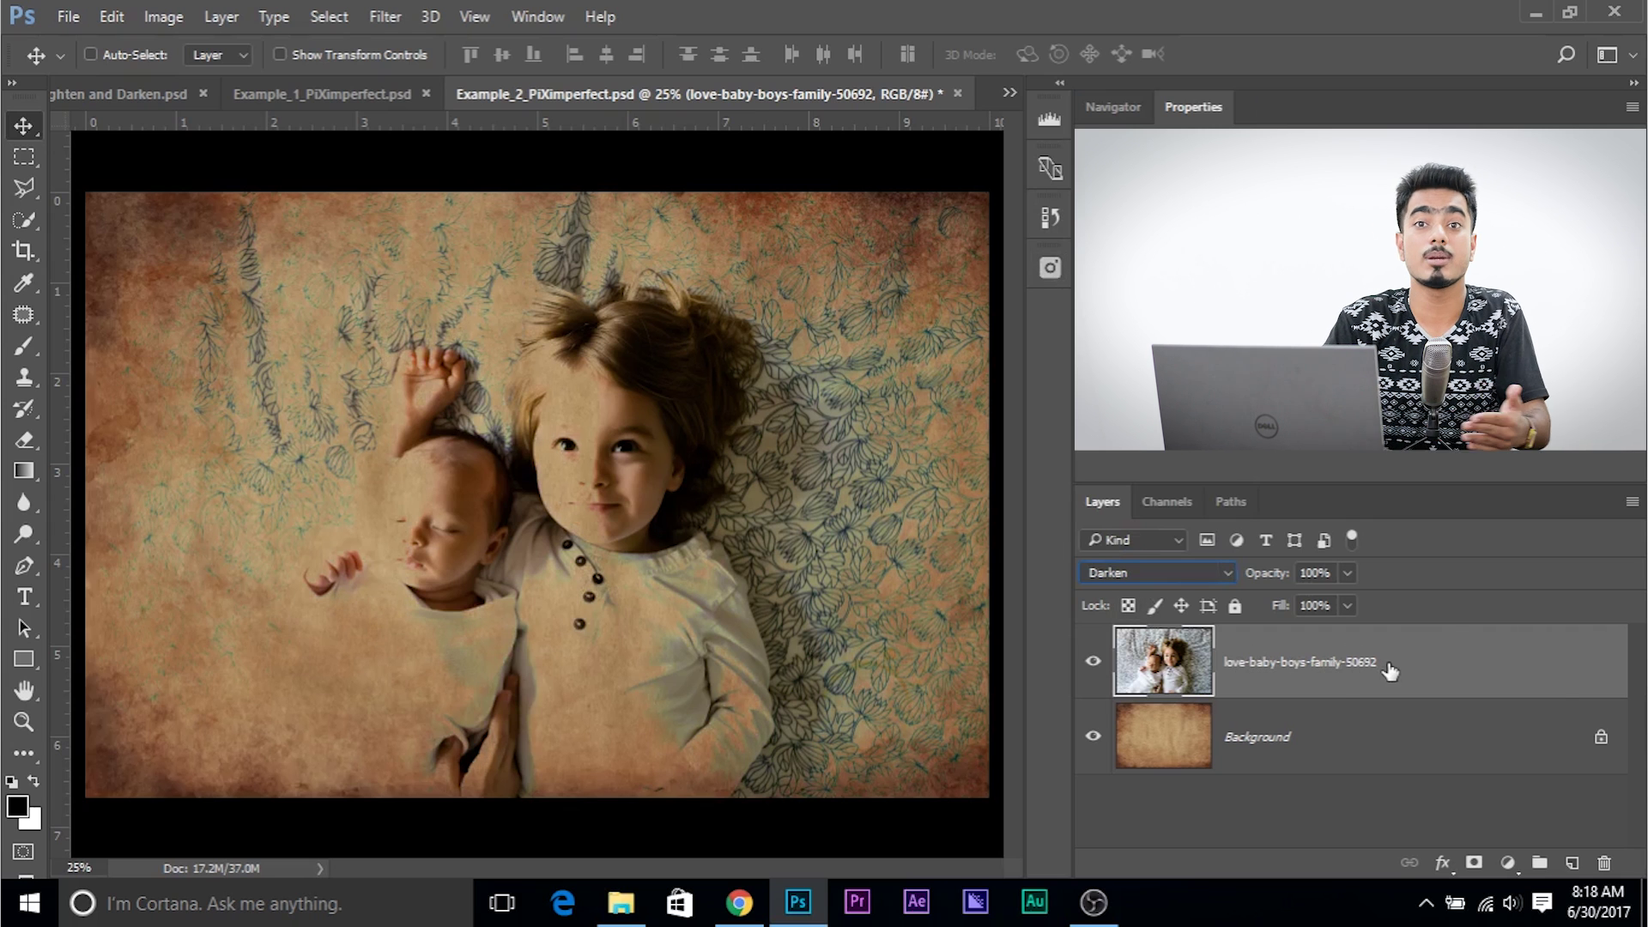
pyautogui.rightClick(1463, 663)
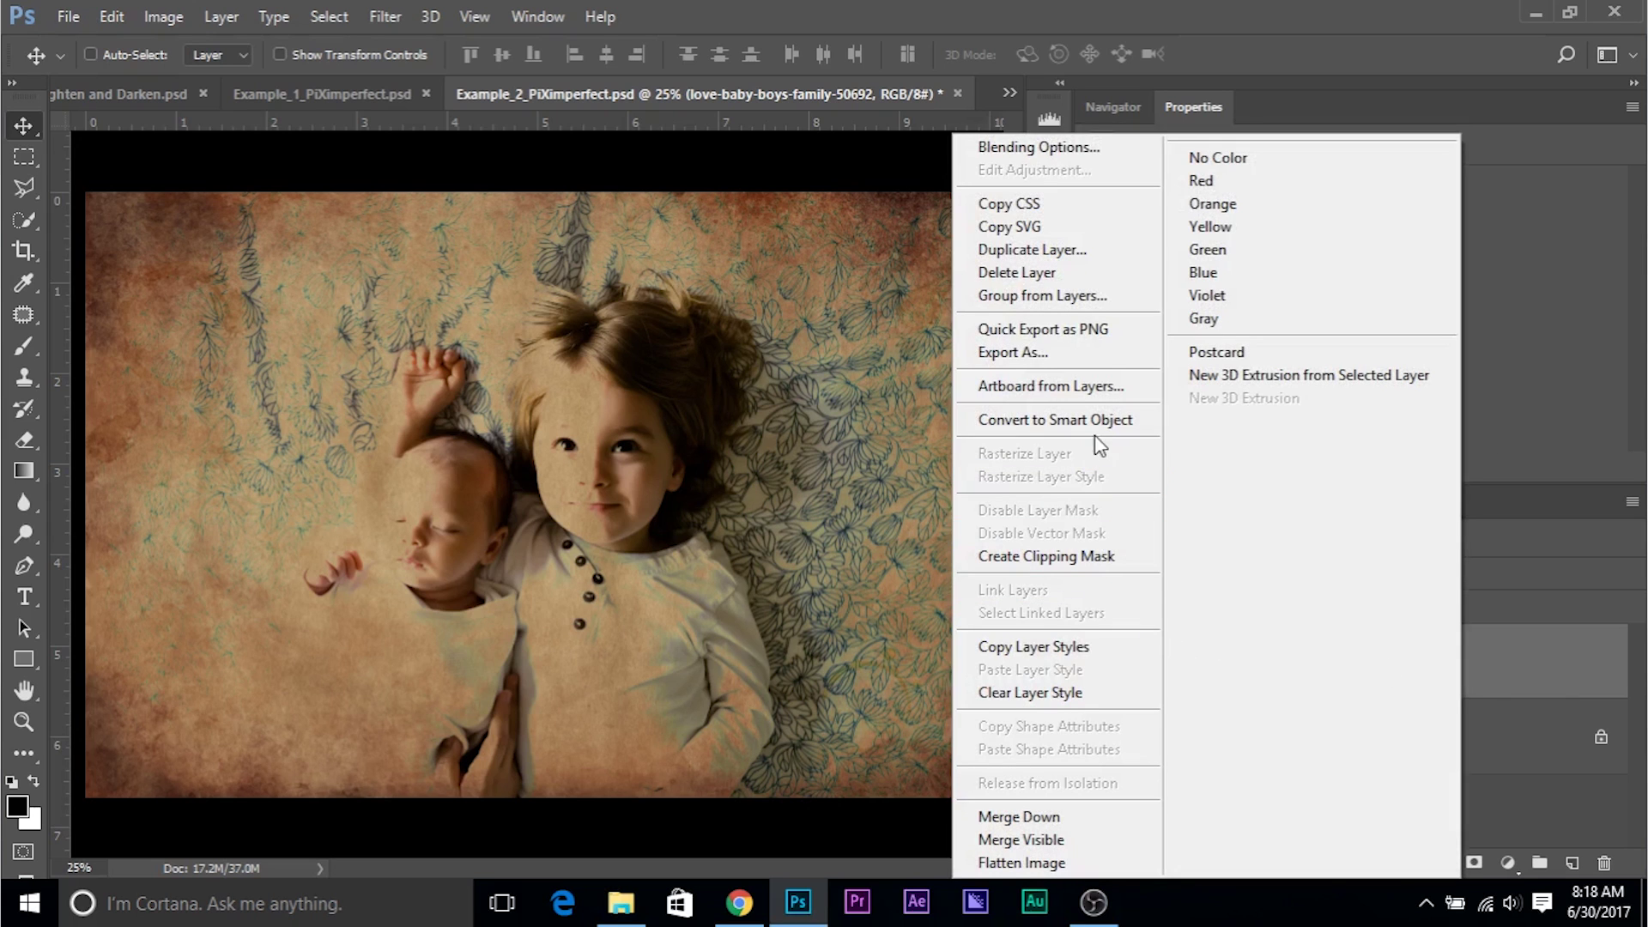
pyautogui.click(1526, 654)
pyautogui.click(388, 18)
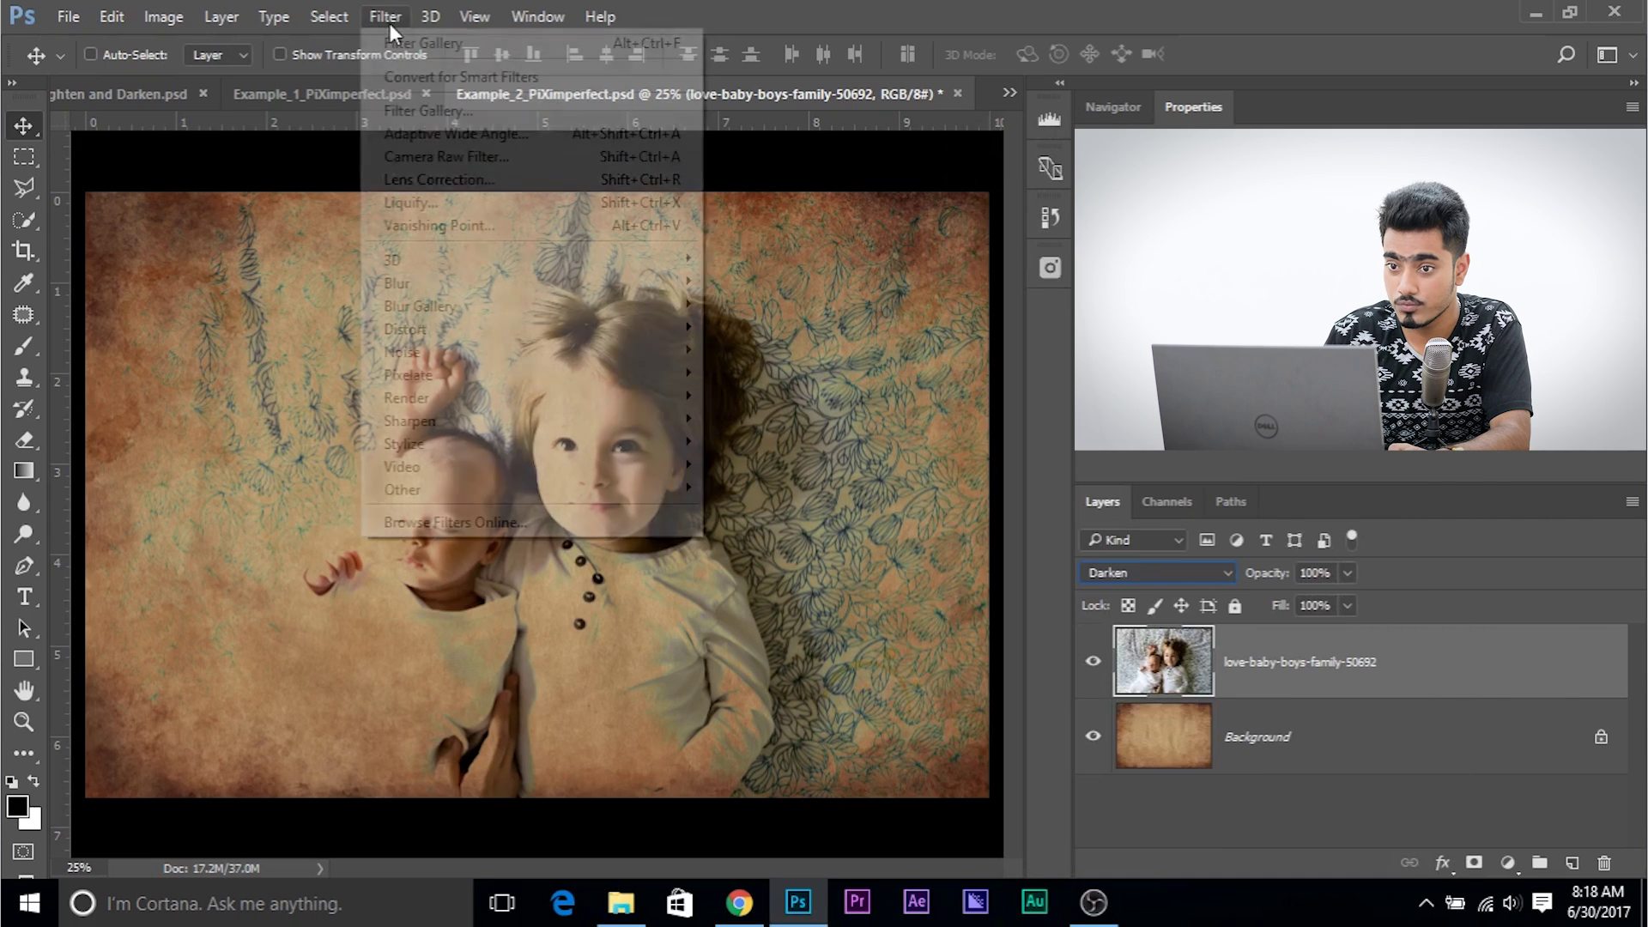
pyautogui.click(431, 75)
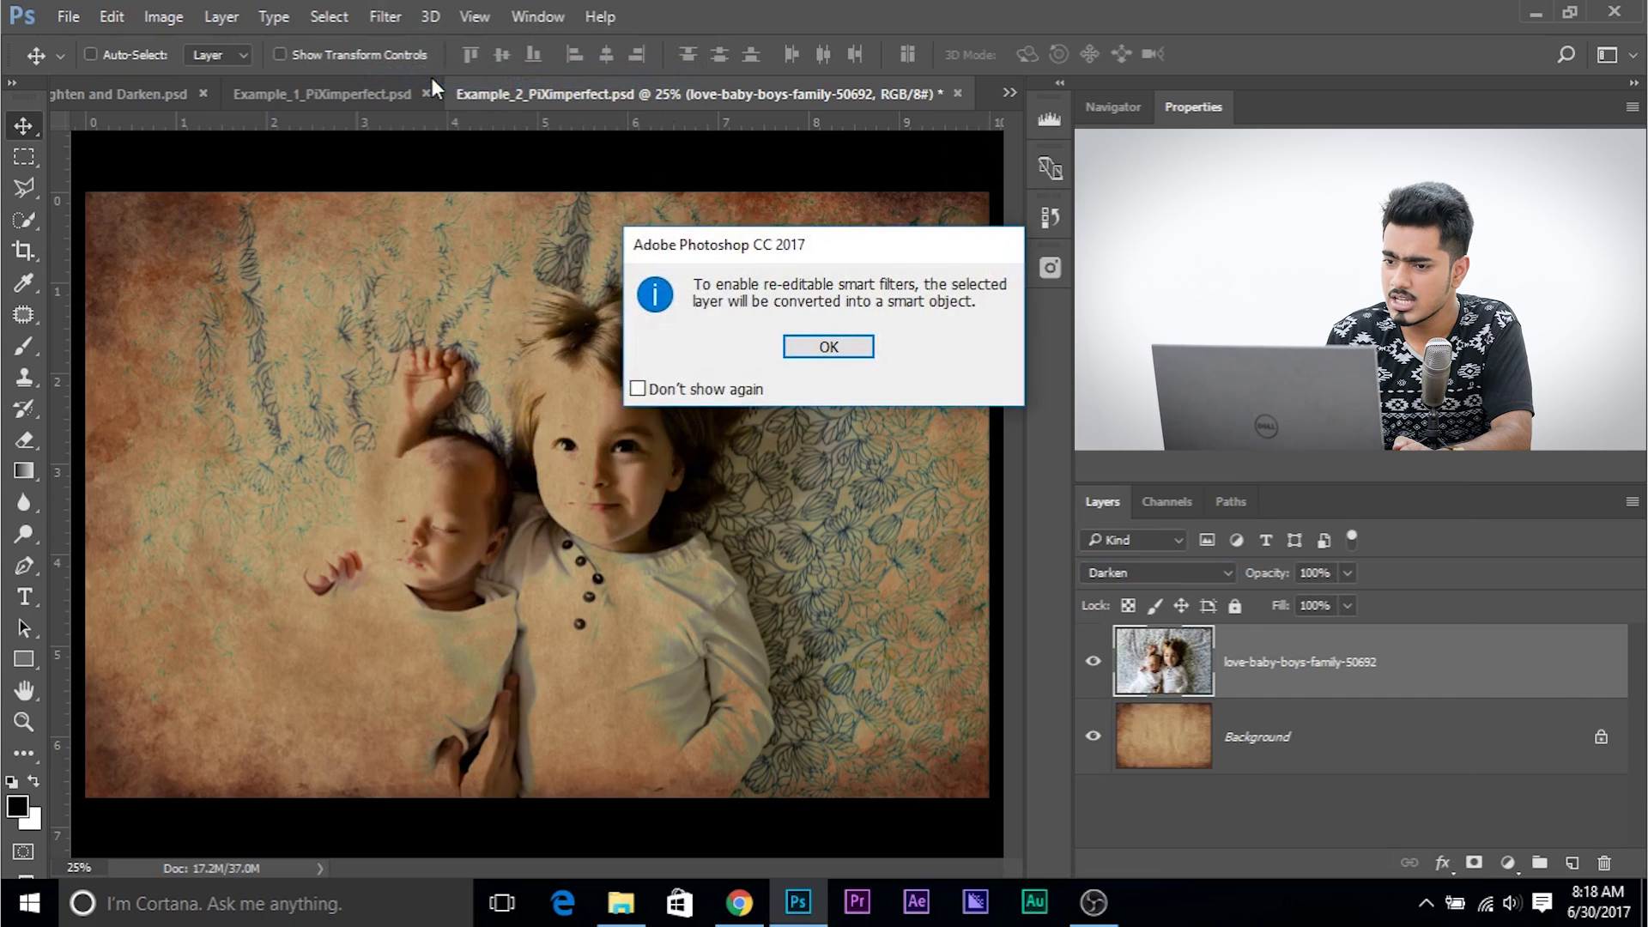
pyautogui.click(846, 347)
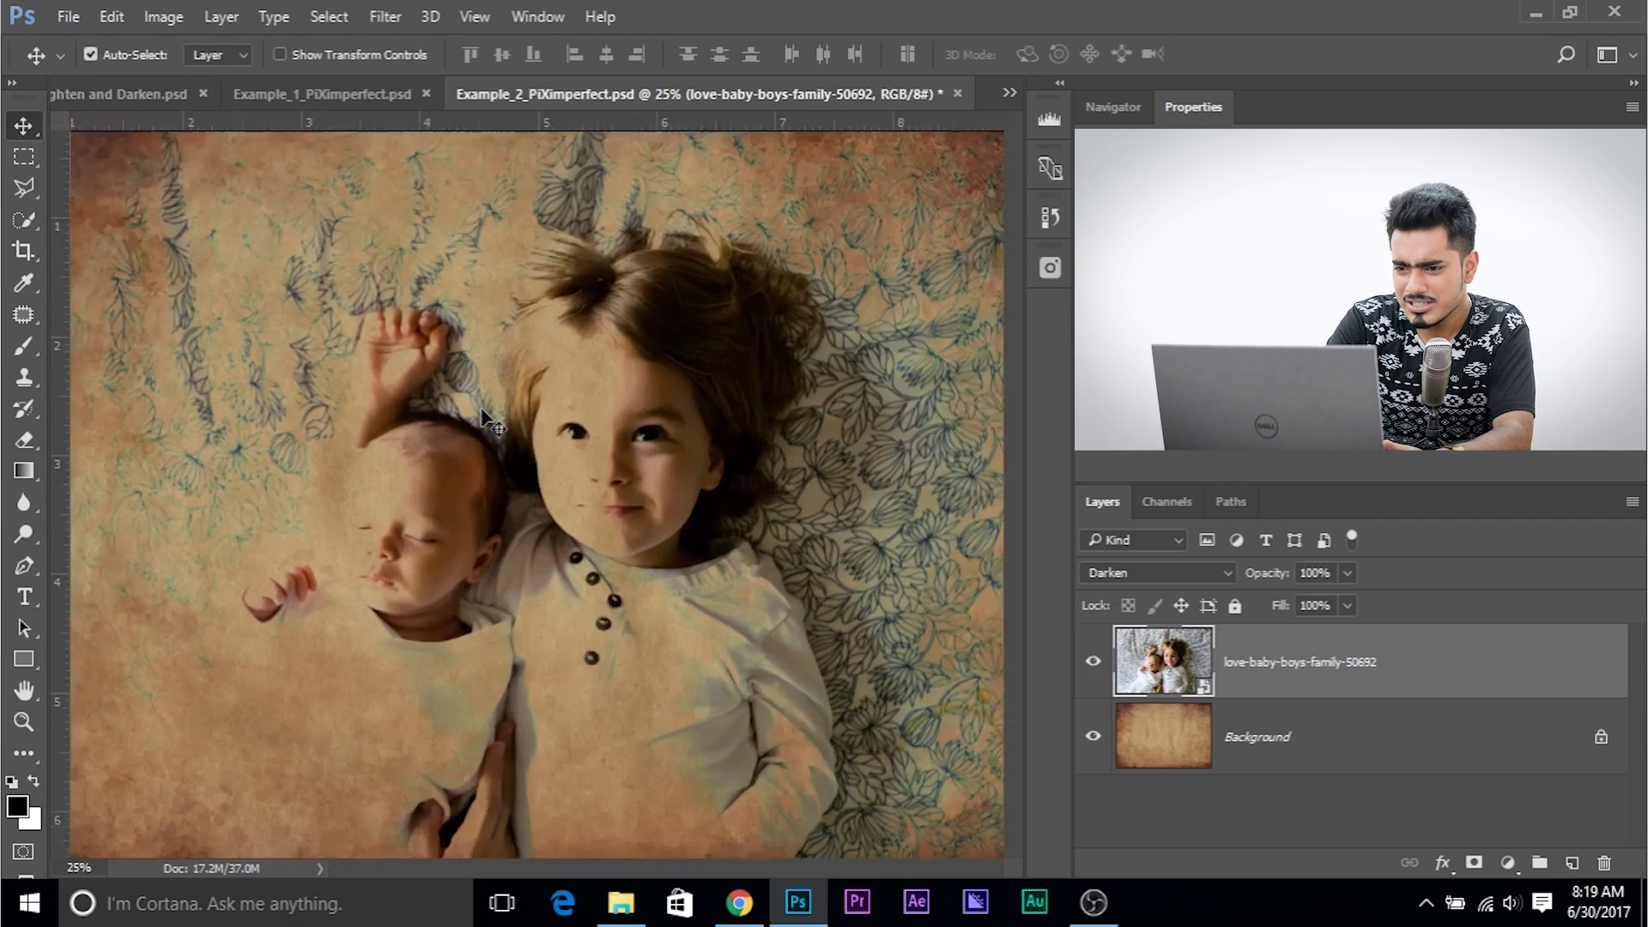
# - Add a Levels adjustment layer above the children's photo and clip it to that layer
pyautogui.scroll(3, 546, 504)
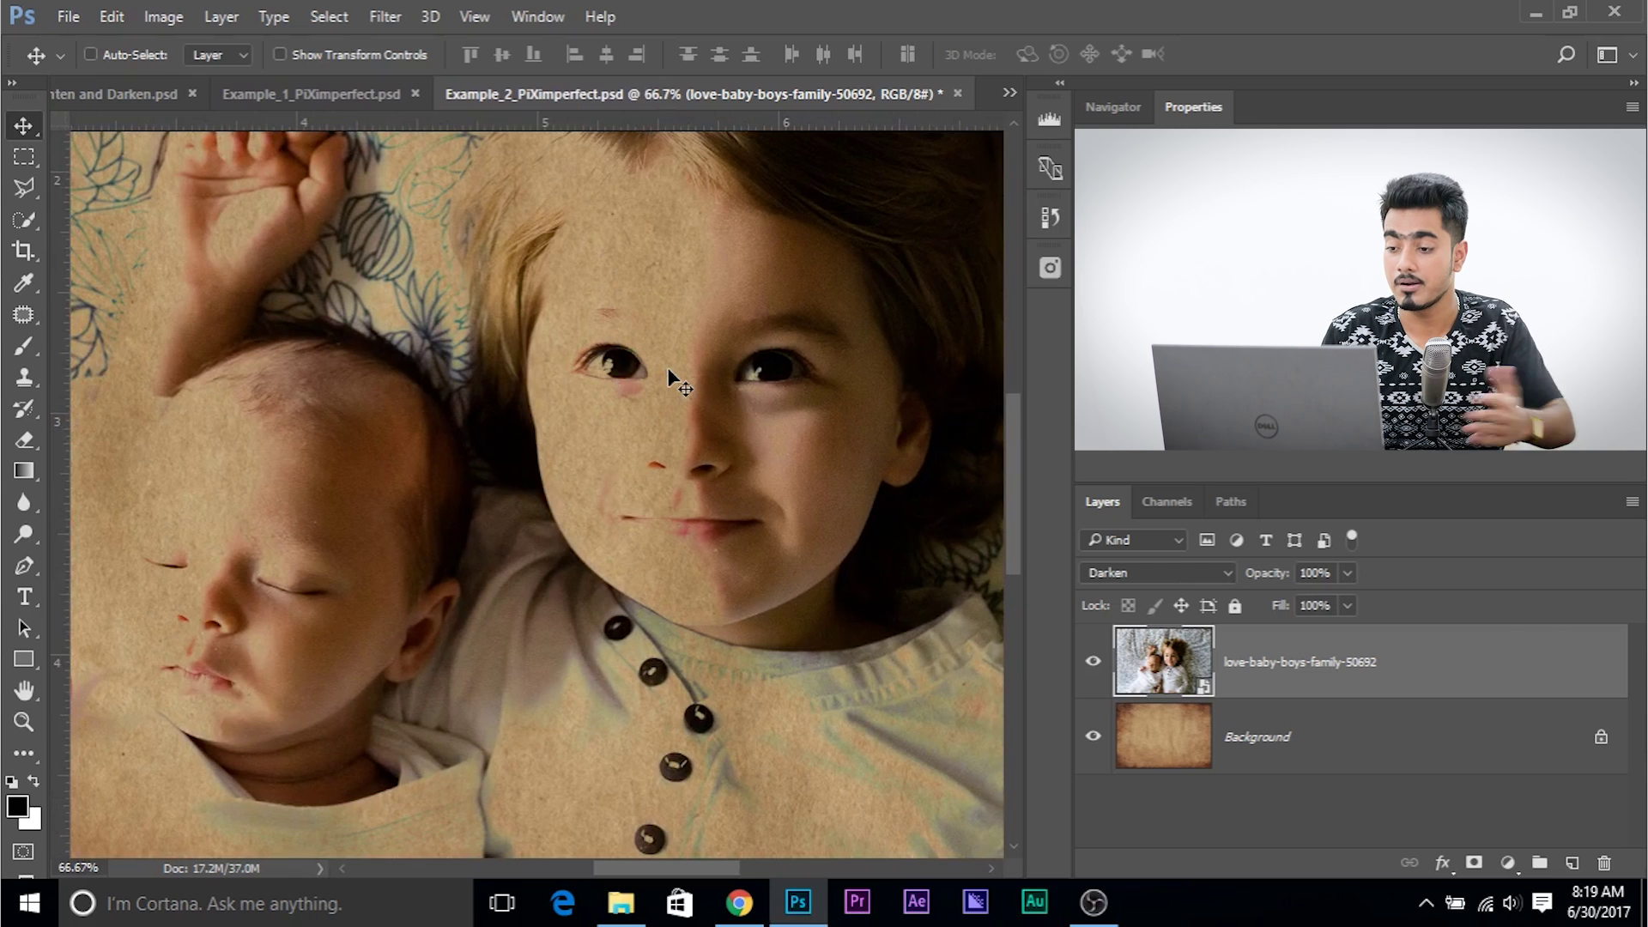
pyautogui.click(1514, 862)
pyautogui.click(1460, 451)
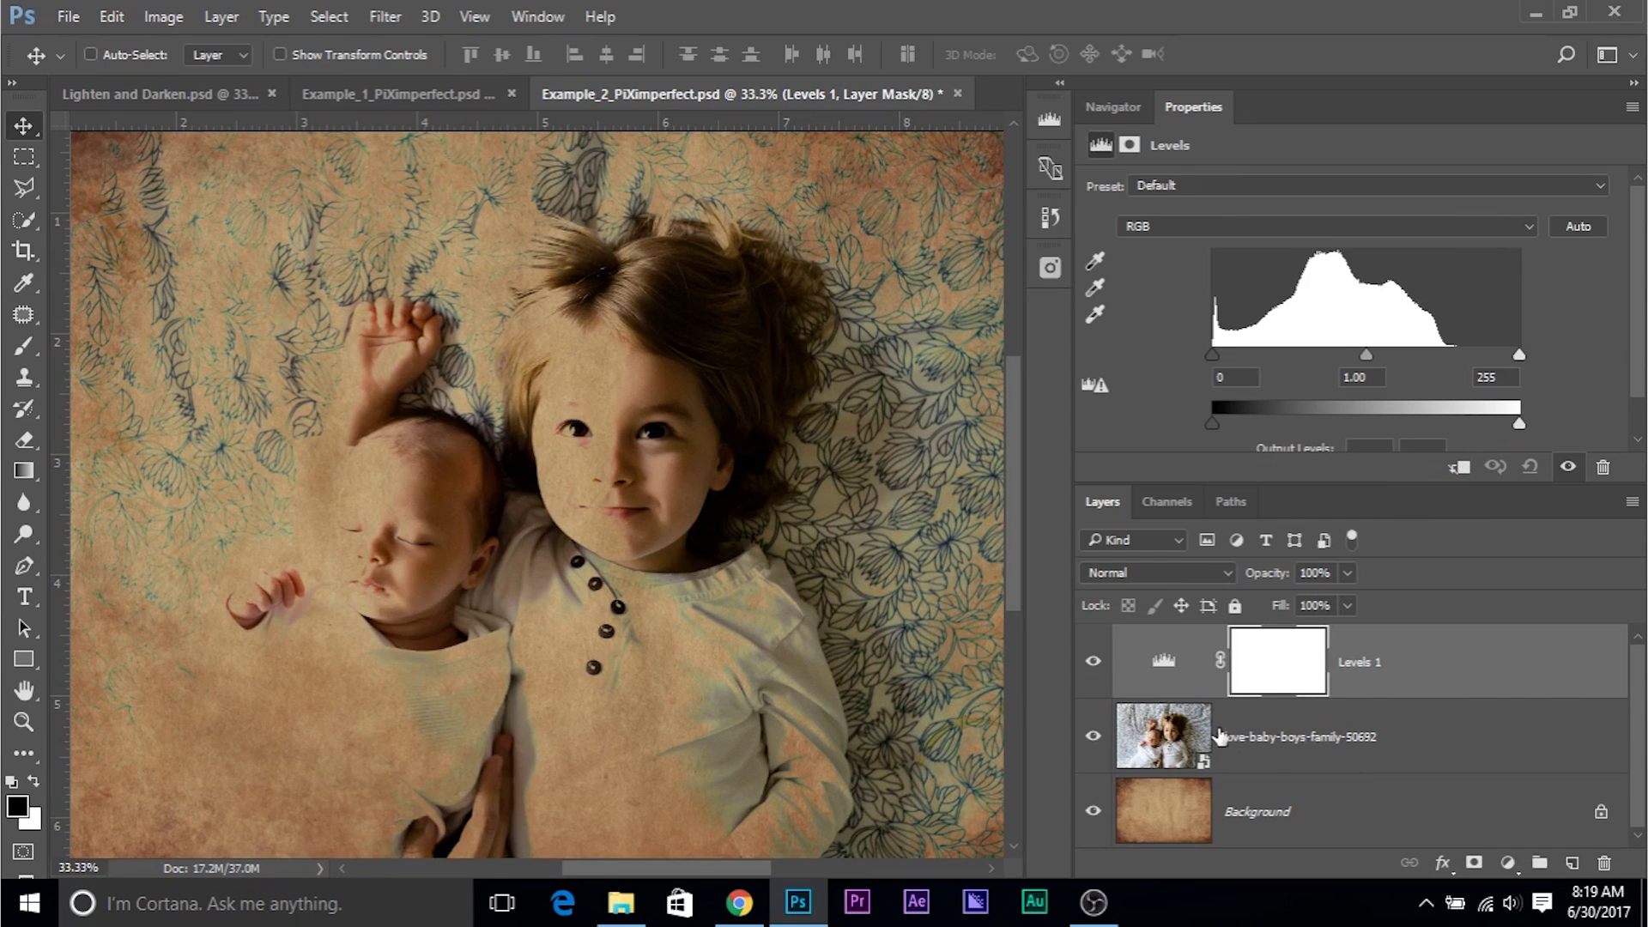
pyautogui.click(1457, 471)
pyautogui.moveTo(1518, 354)
pyautogui.mouseDown()
pyautogui.moveTo(1467, 354)
pyautogui.moveTo(1531, 358)
pyautogui.mouseUp()
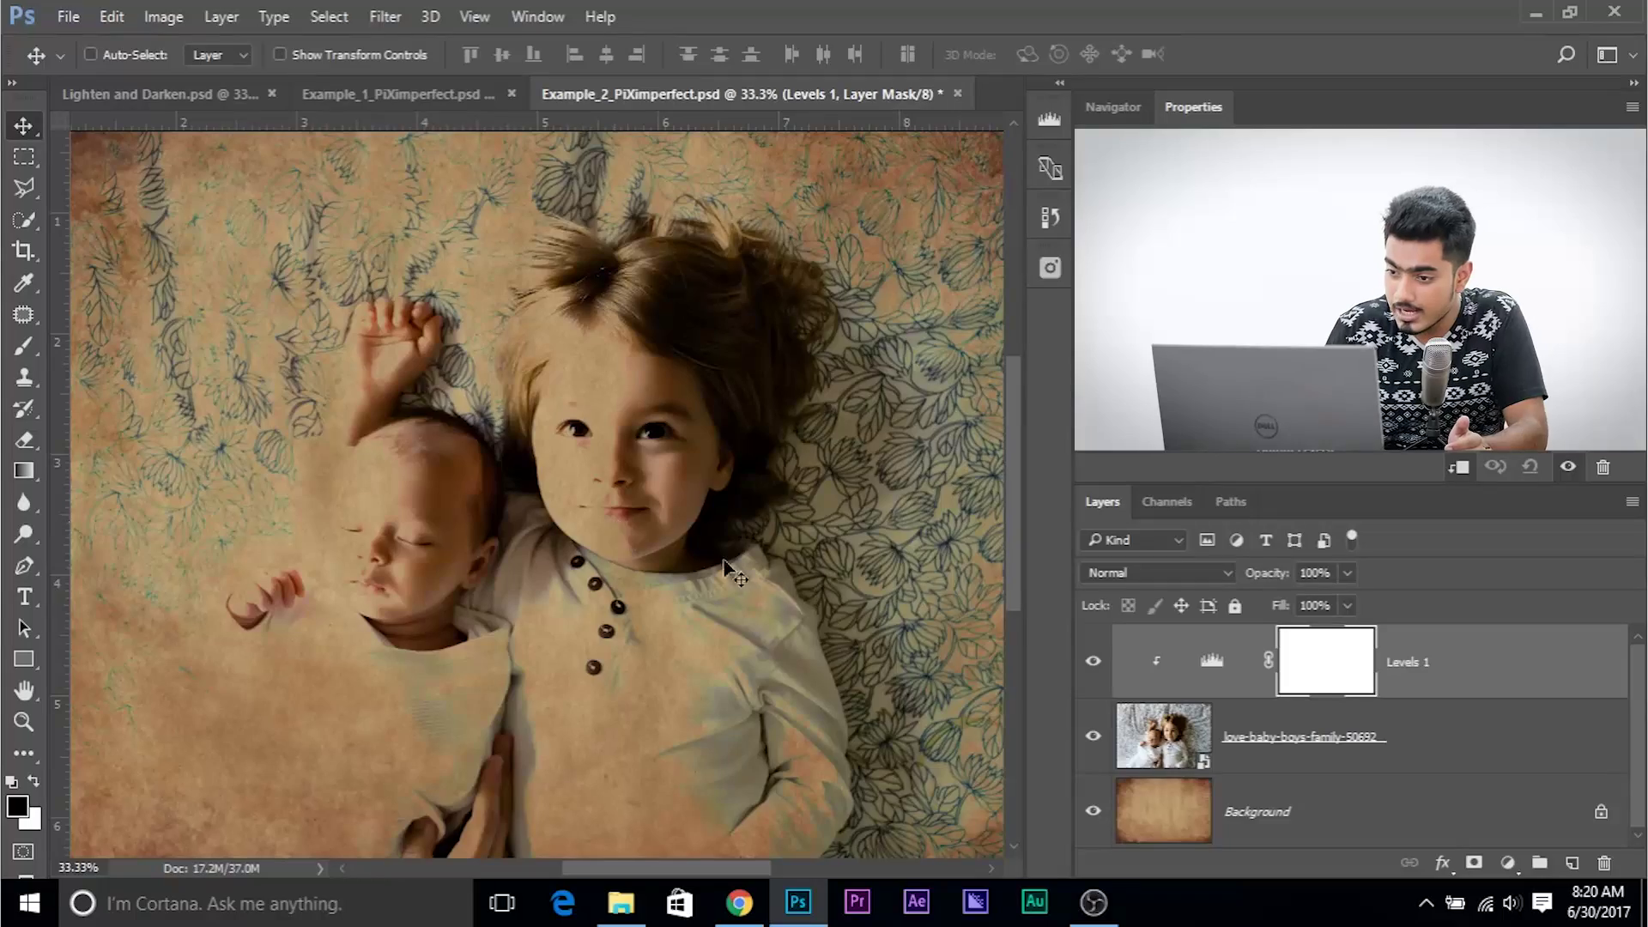
# - Lower the white output level of the clipped Levels 1 adjustment to 190 so more of the photo shows over the paper
pyautogui.click(1163, 730)
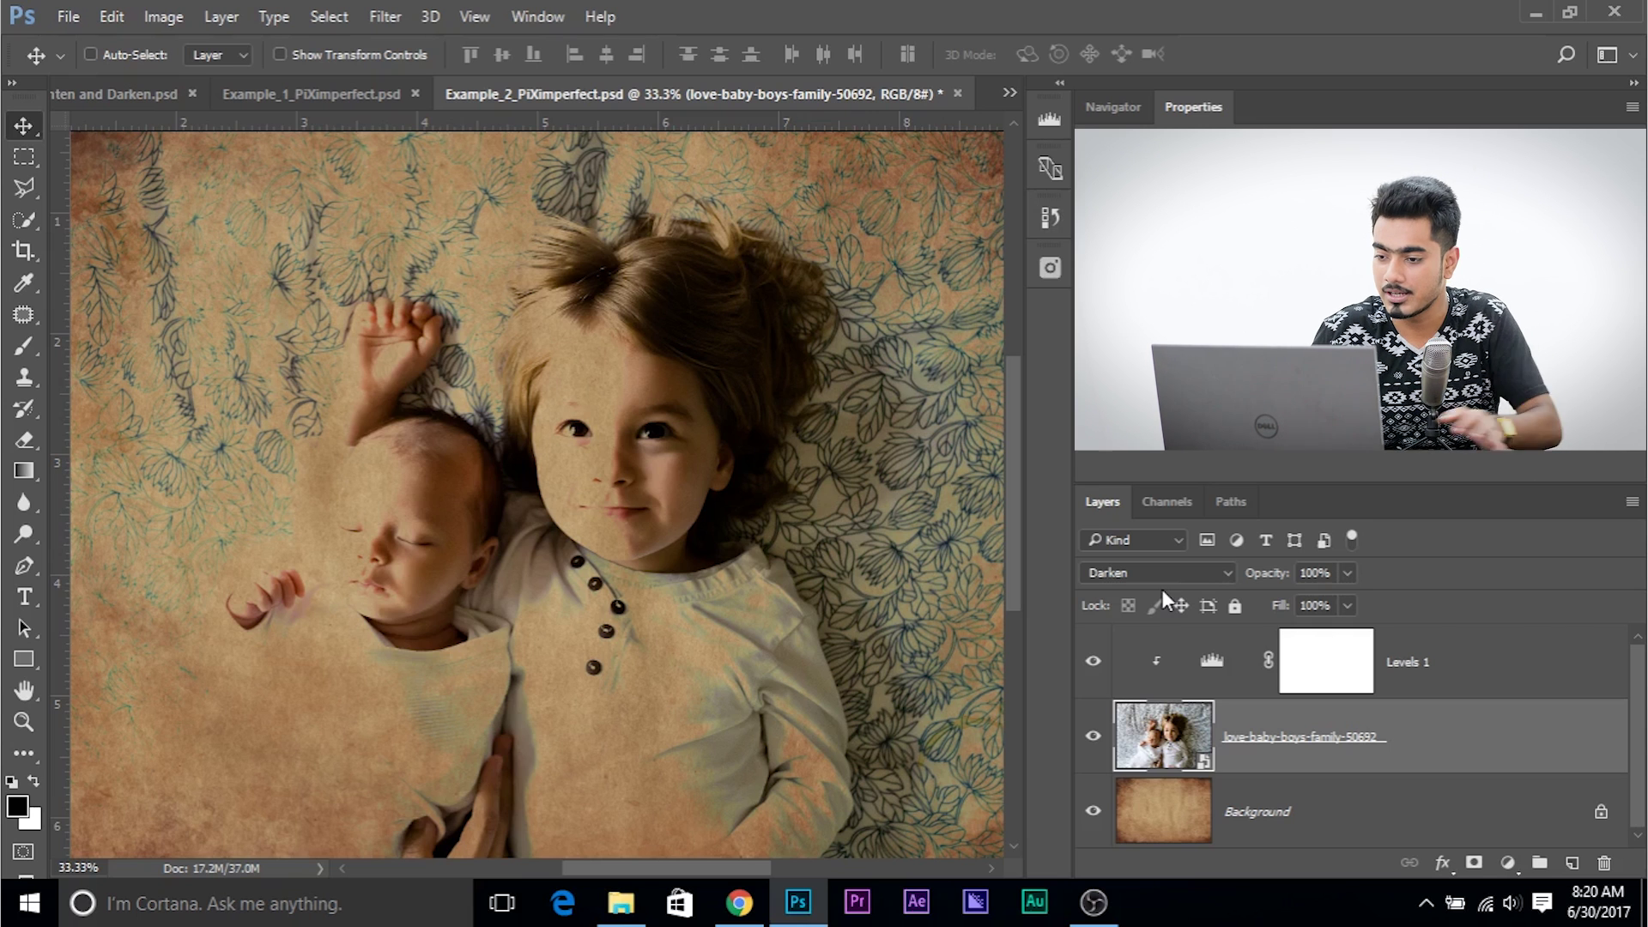
pyautogui.click(1213, 666)
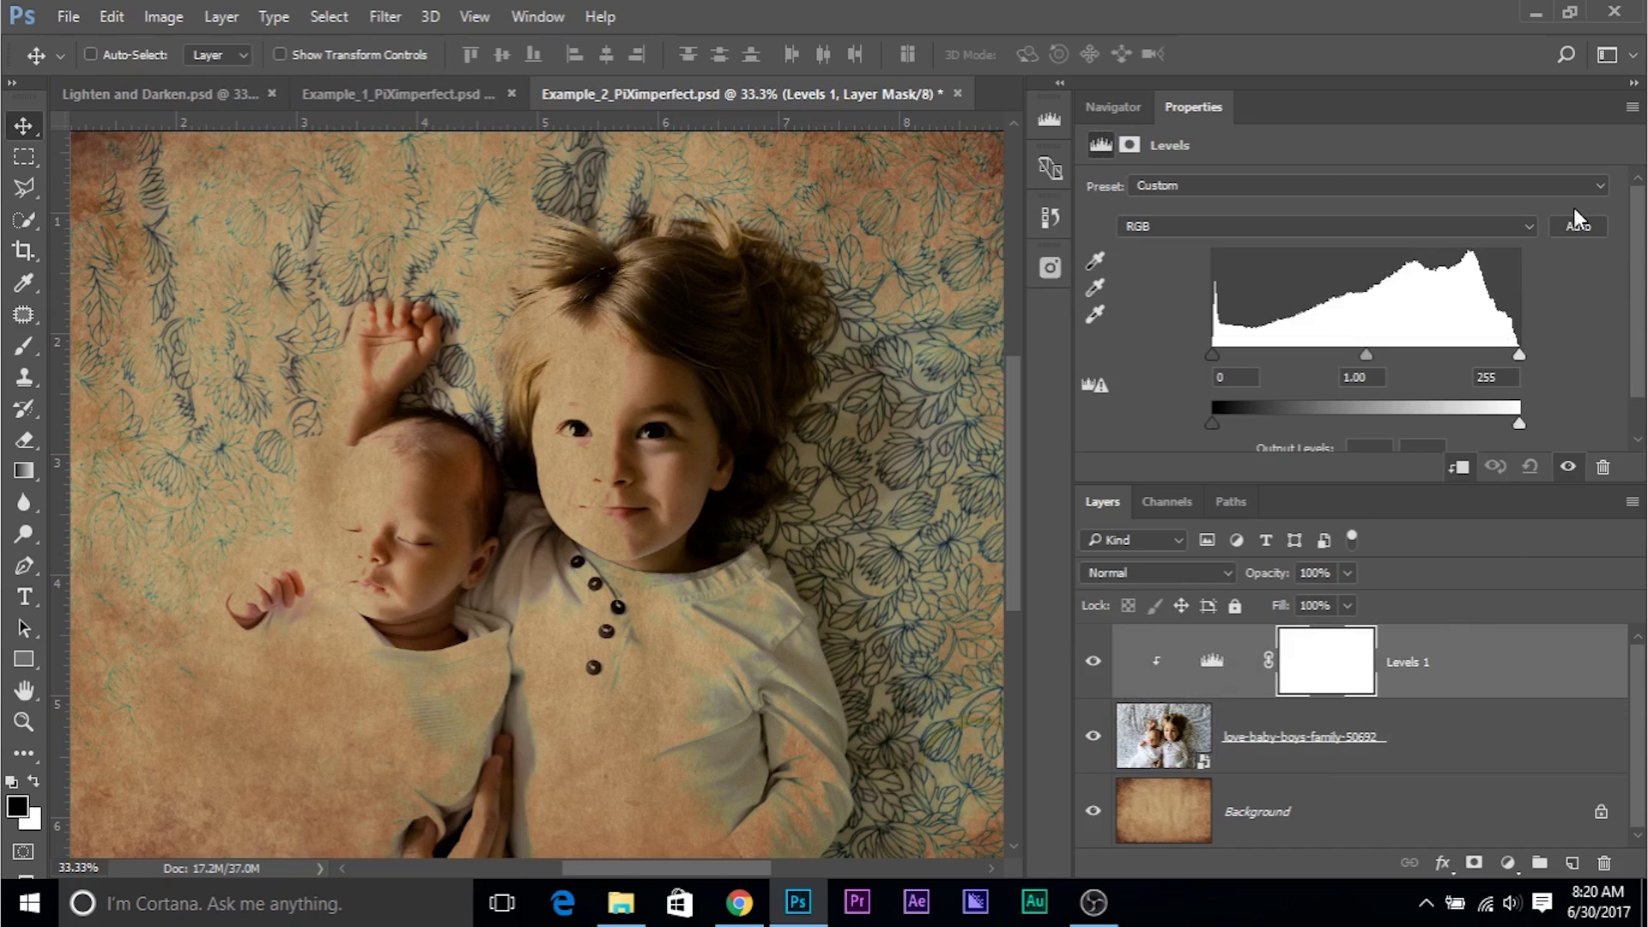
pyautogui.moveTo(1641, 238); pyautogui.dragTo(1640, 277)
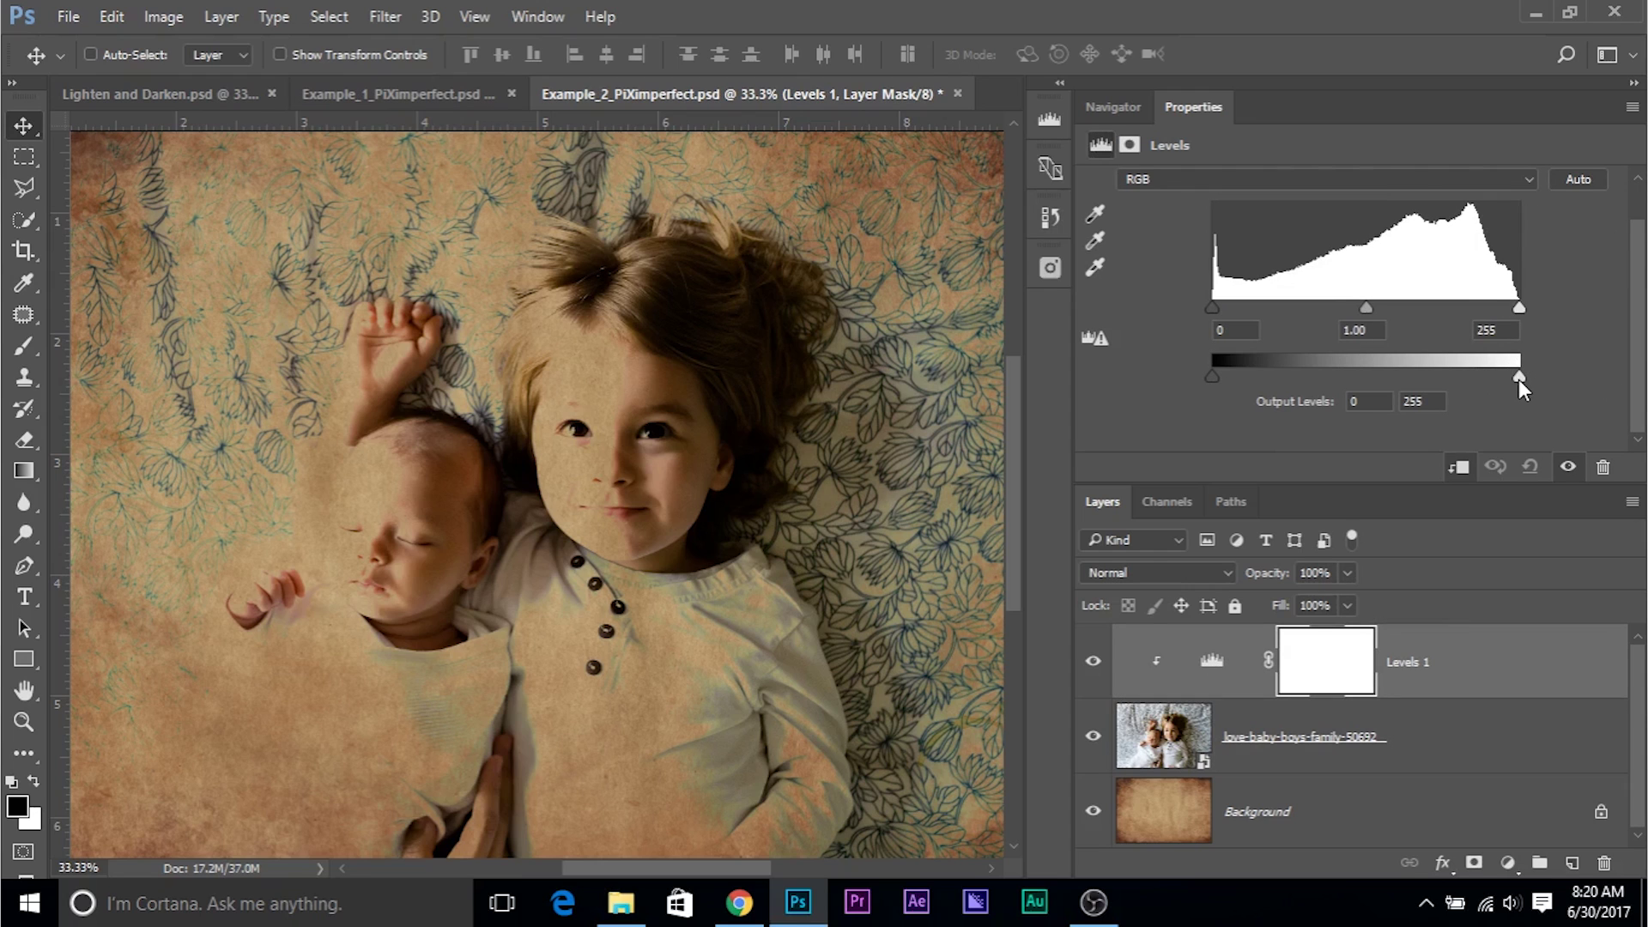
pyautogui.moveTo(1520, 309); pyautogui.dragTo(1599, 283)
pyautogui.moveTo(1209, 311); pyautogui.dragTo(1156, 293)
pyautogui.moveTo(1517, 377); pyautogui.dragTo(1459, 369)
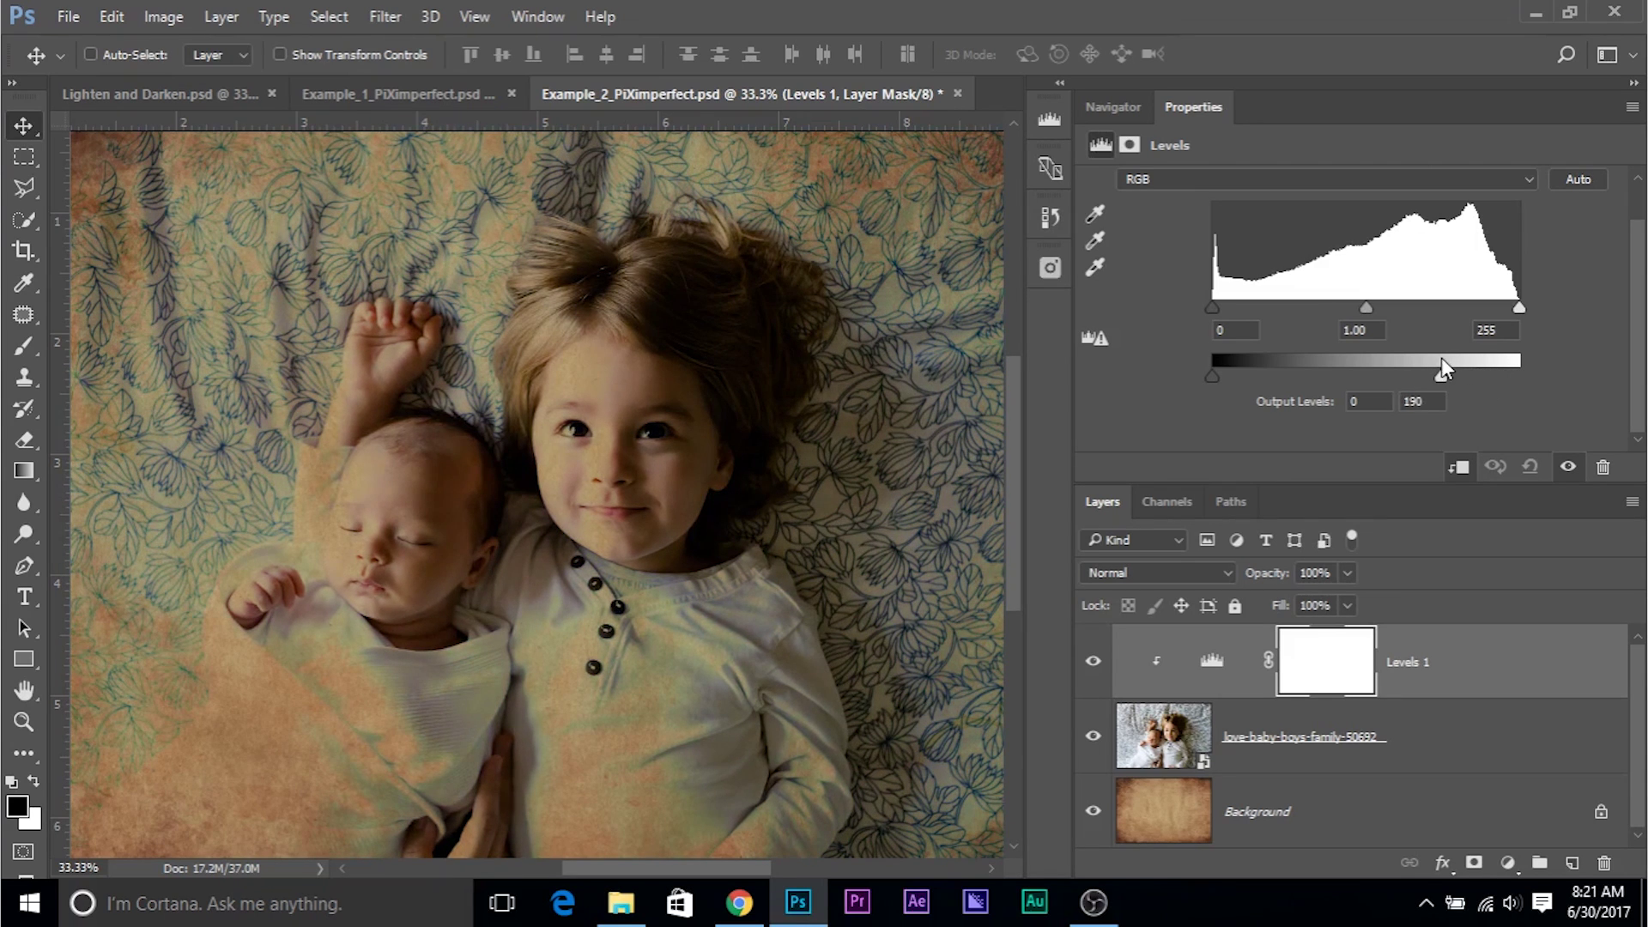
pyautogui.moveTo(1442, 367); pyautogui.dragTo(1441, 367)
pyautogui.hotkey('ctrl', '-')
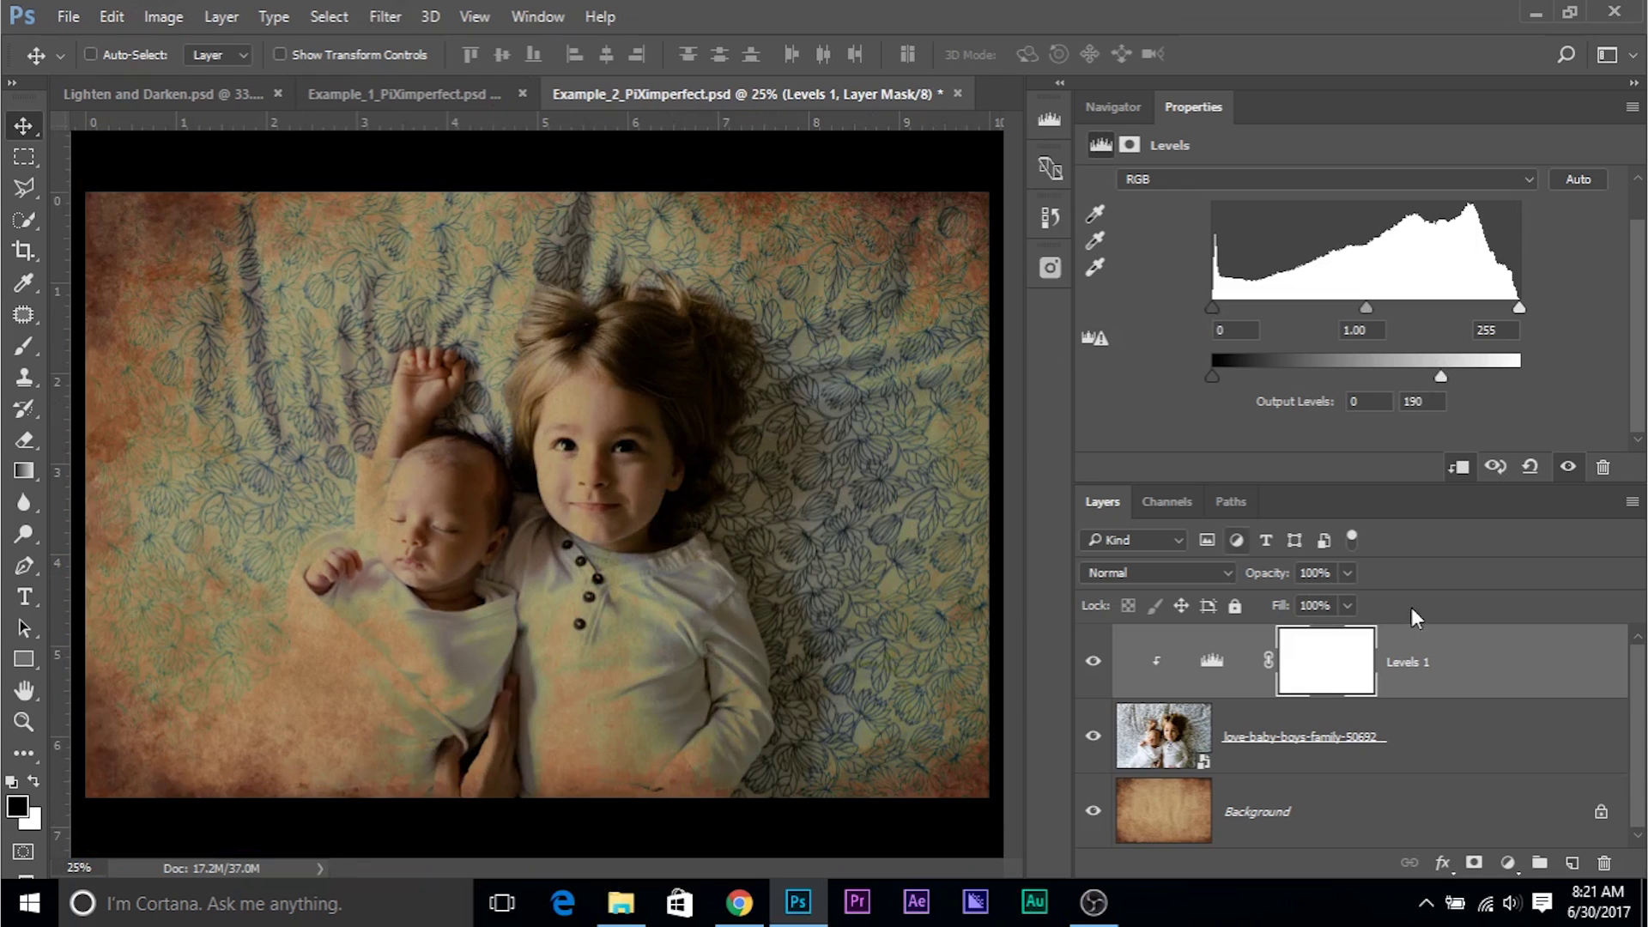
# - Add a Hue/Saturation adjustment clipped to the photo, with Colorize on, hue 21 and saturation 40
pyautogui.click(1507, 861)
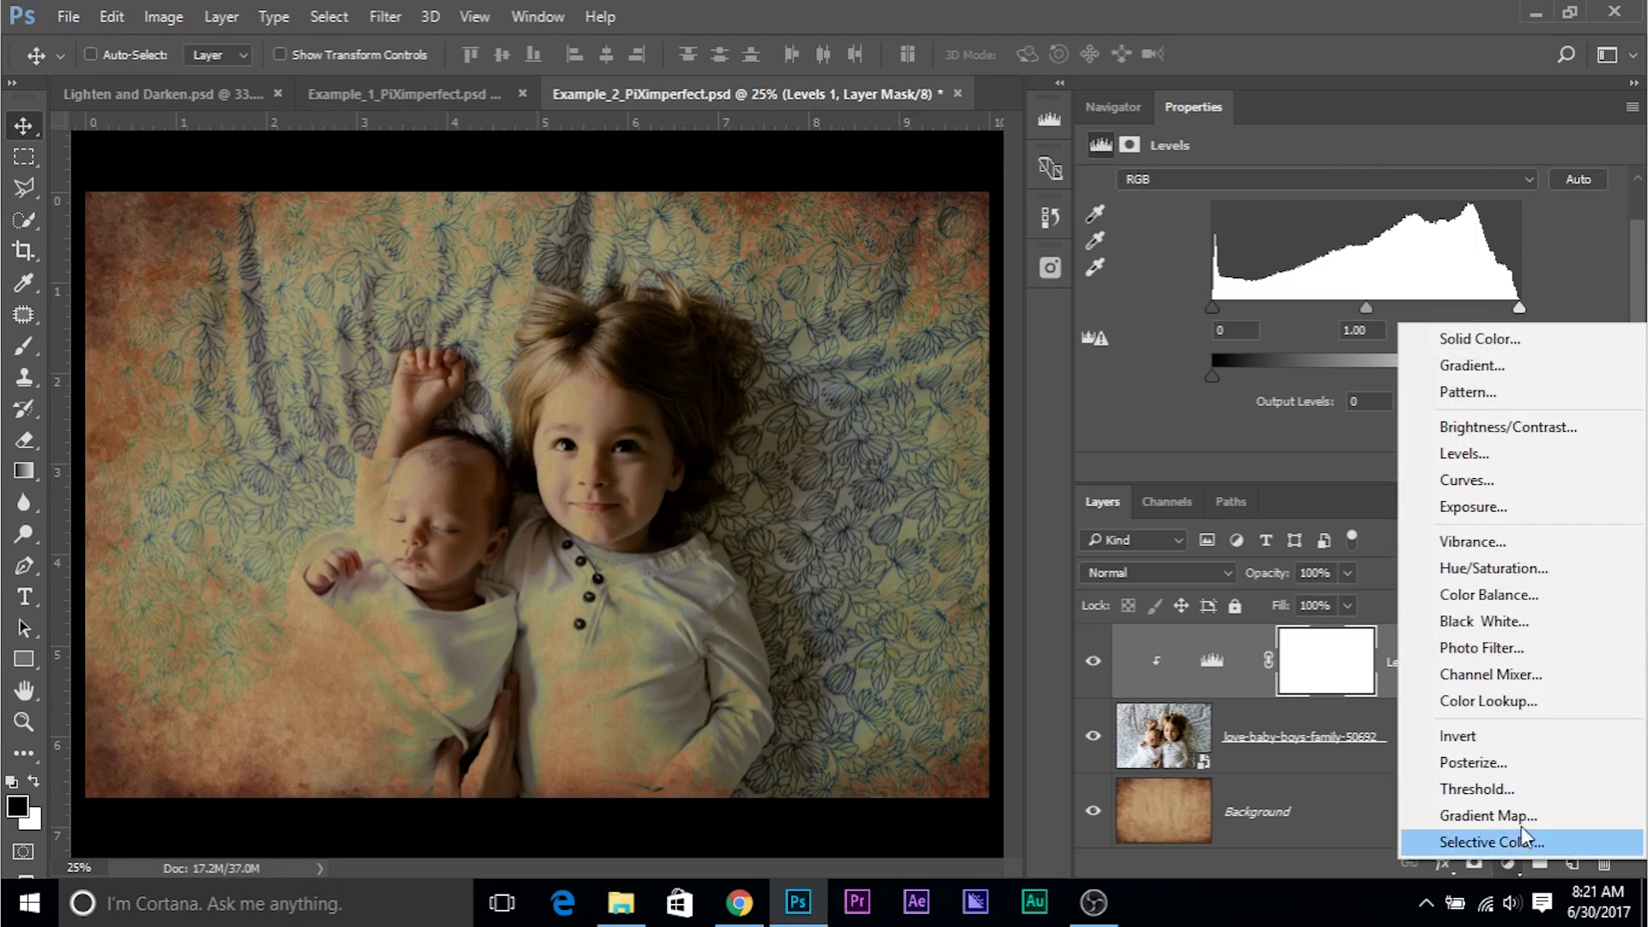
pyautogui.click(1503, 573)
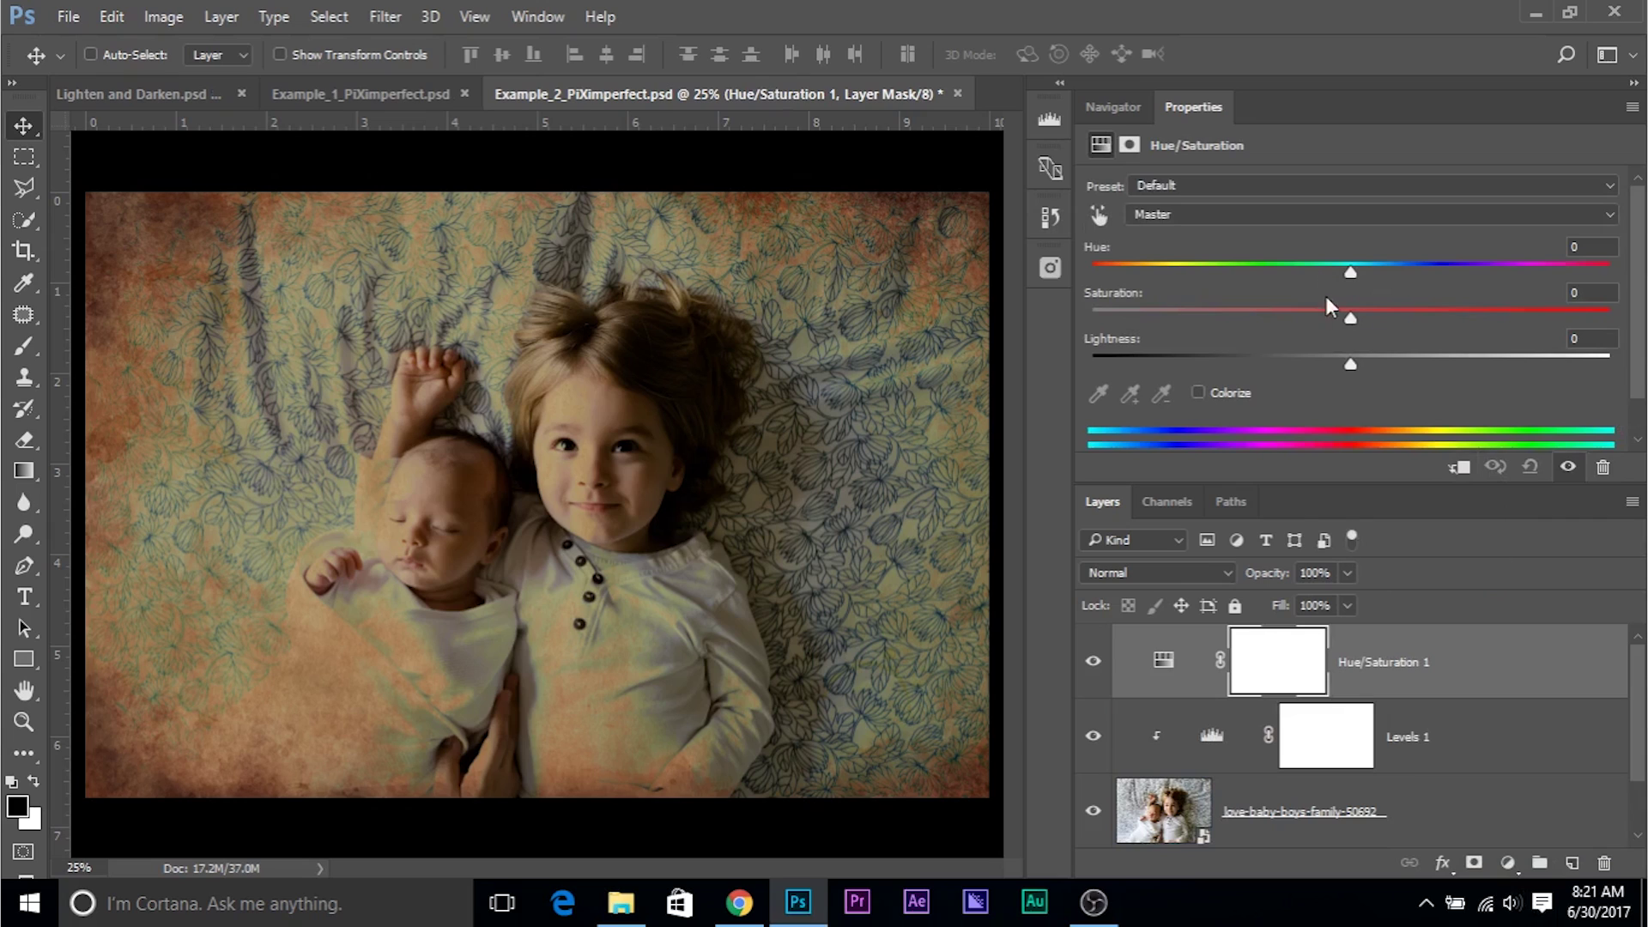
pyautogui.scroll(-1, 1200, 354)
pyautogui.click(1198, 354)
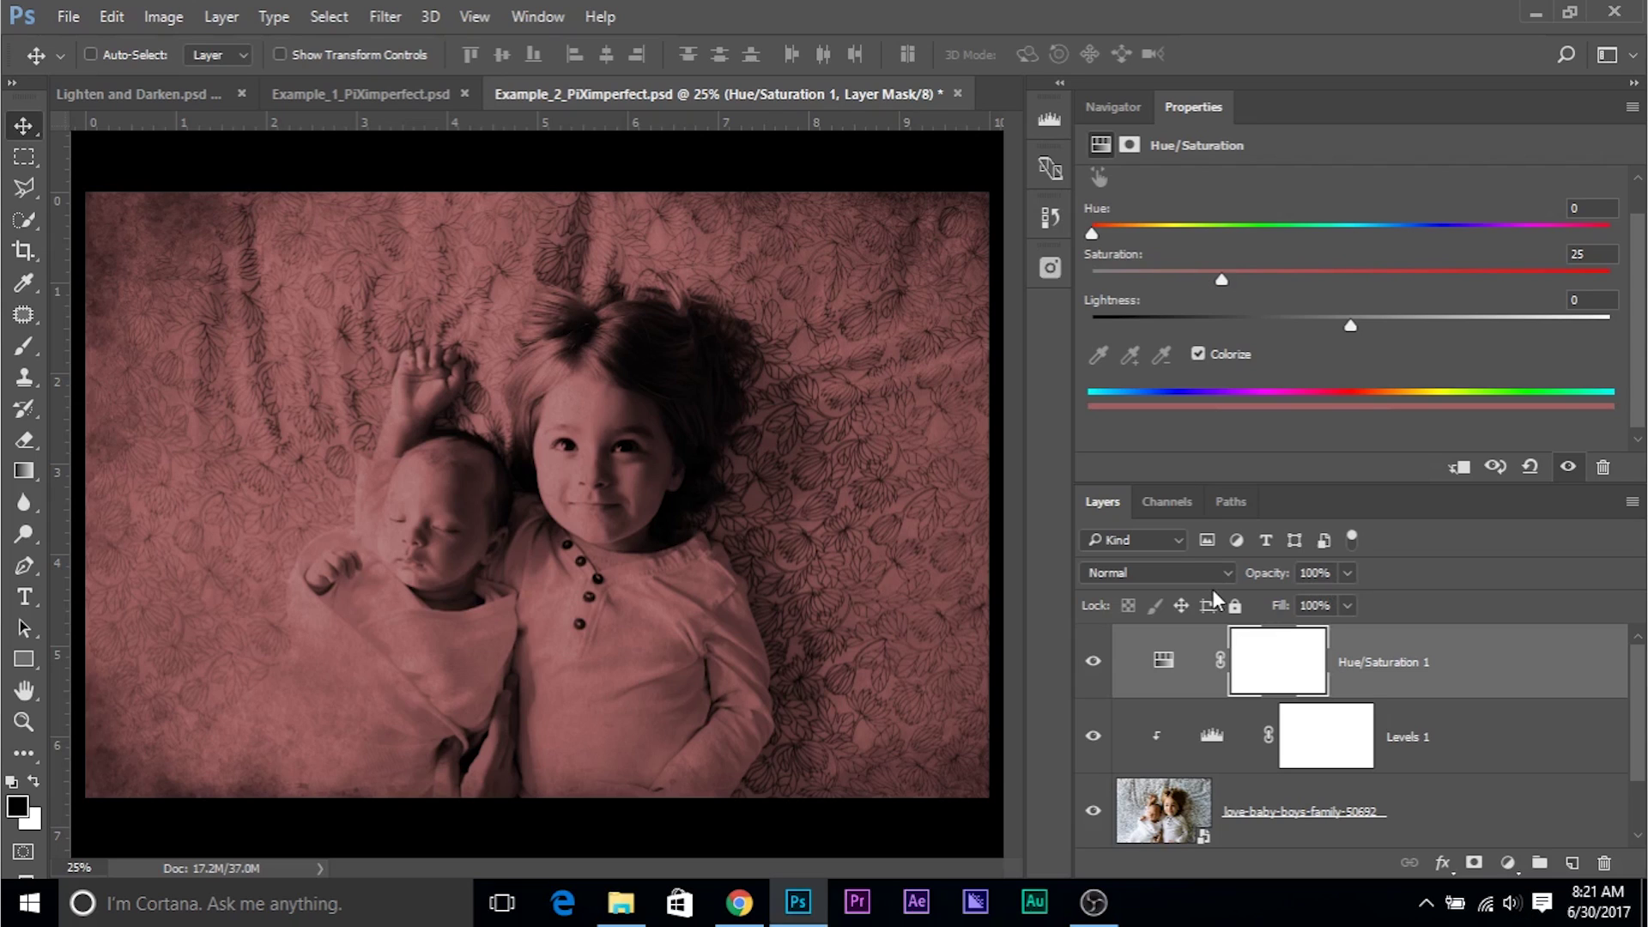
pyautogui.click(1459, 467)
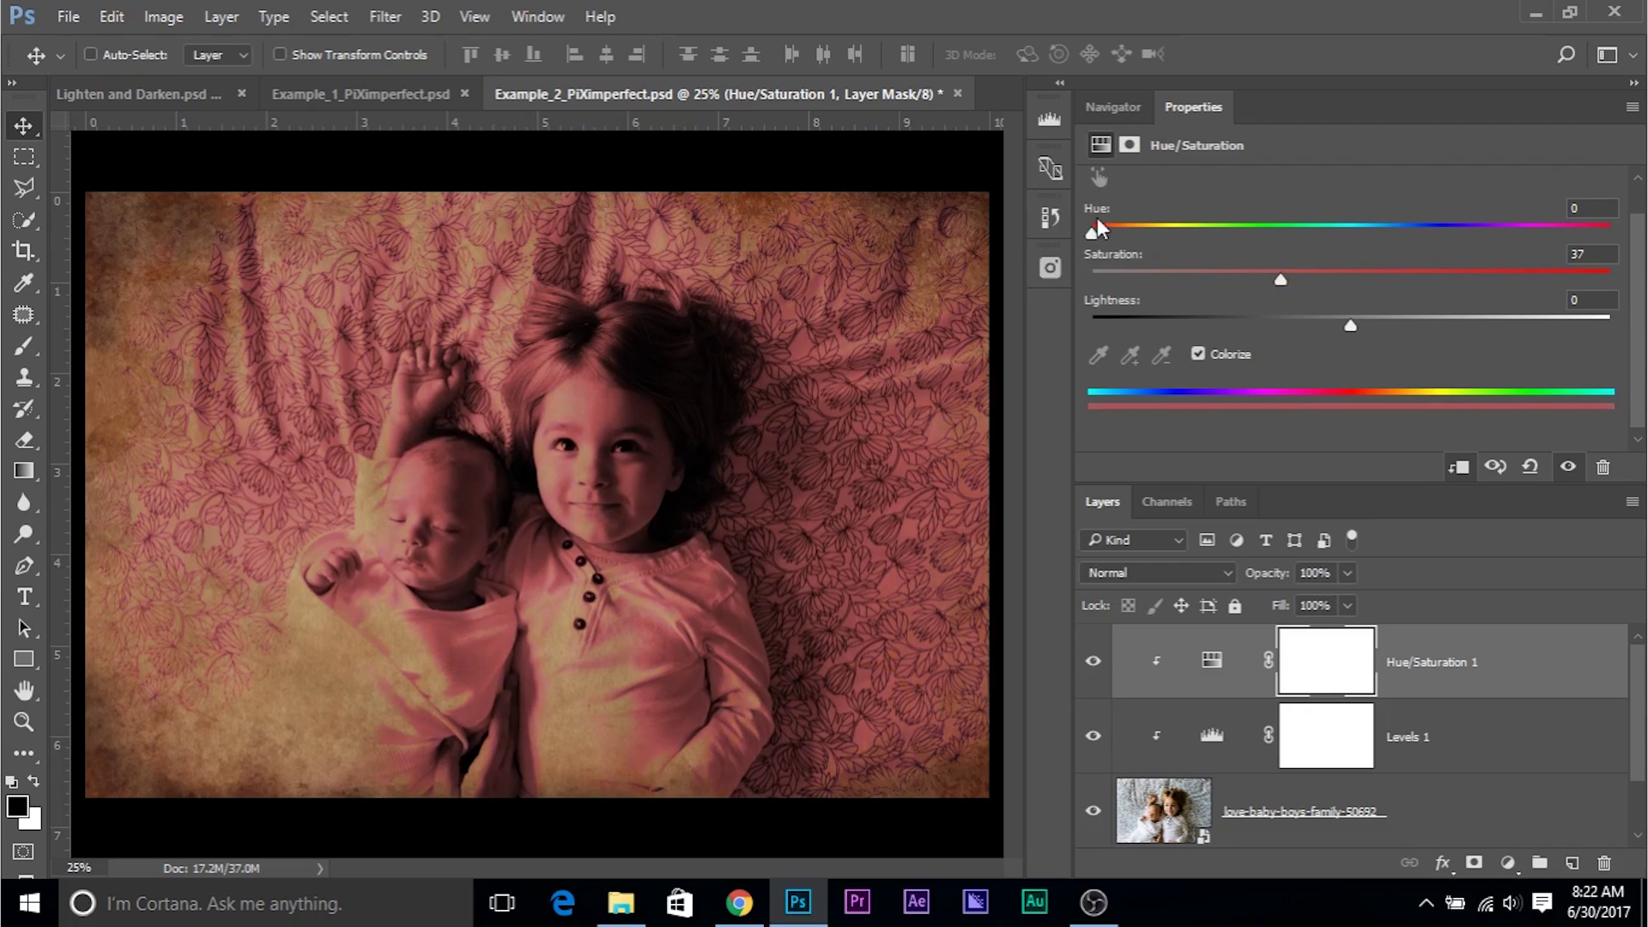
pyautogui.moveTo(1126, 231); pyautogui.dragTo(1150, 230)
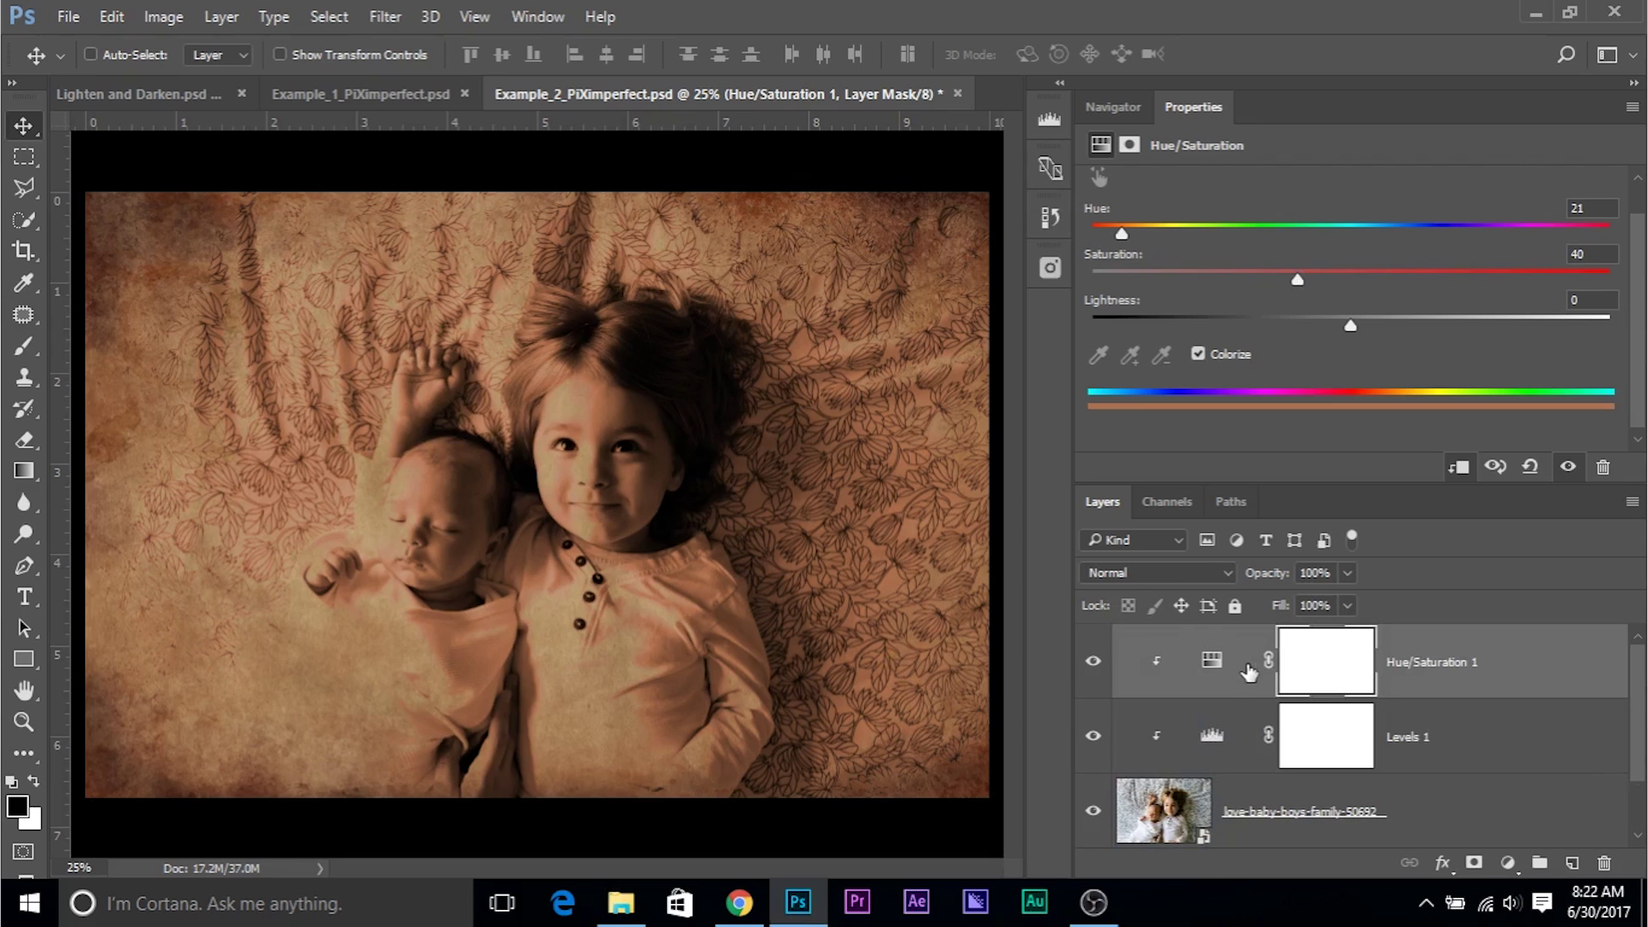
# - Set the Levels 1 input black point to 87 and raise its black output level slightly to fade the shadows
pyautogui.click(1212, 738)
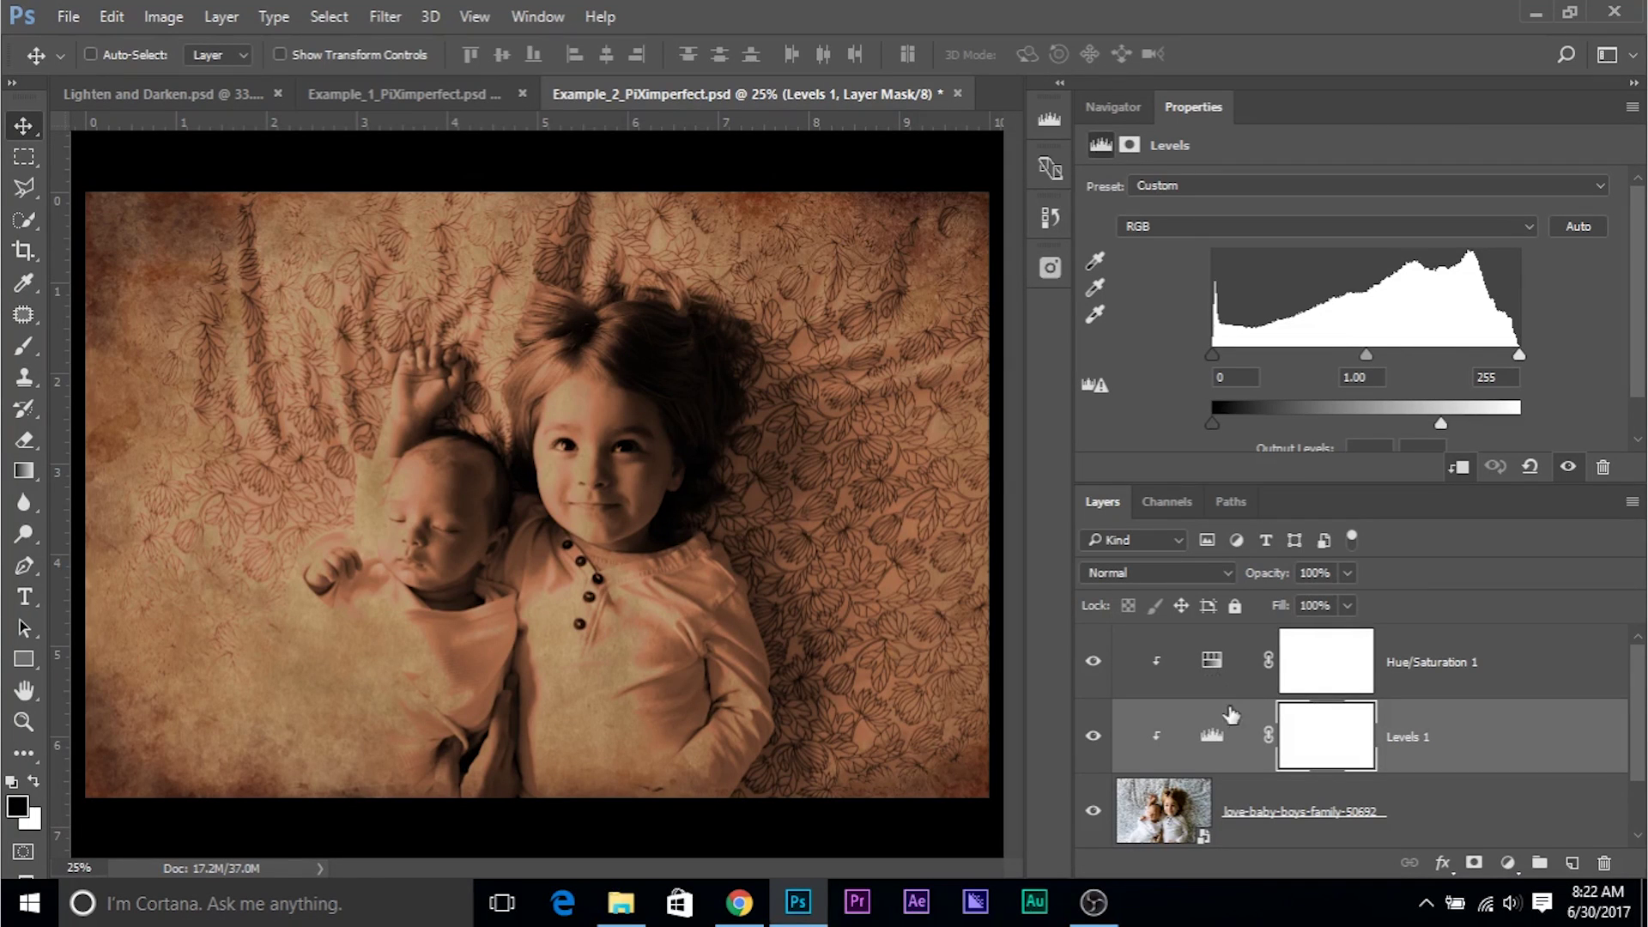
pyautogui.click(1211, 736)
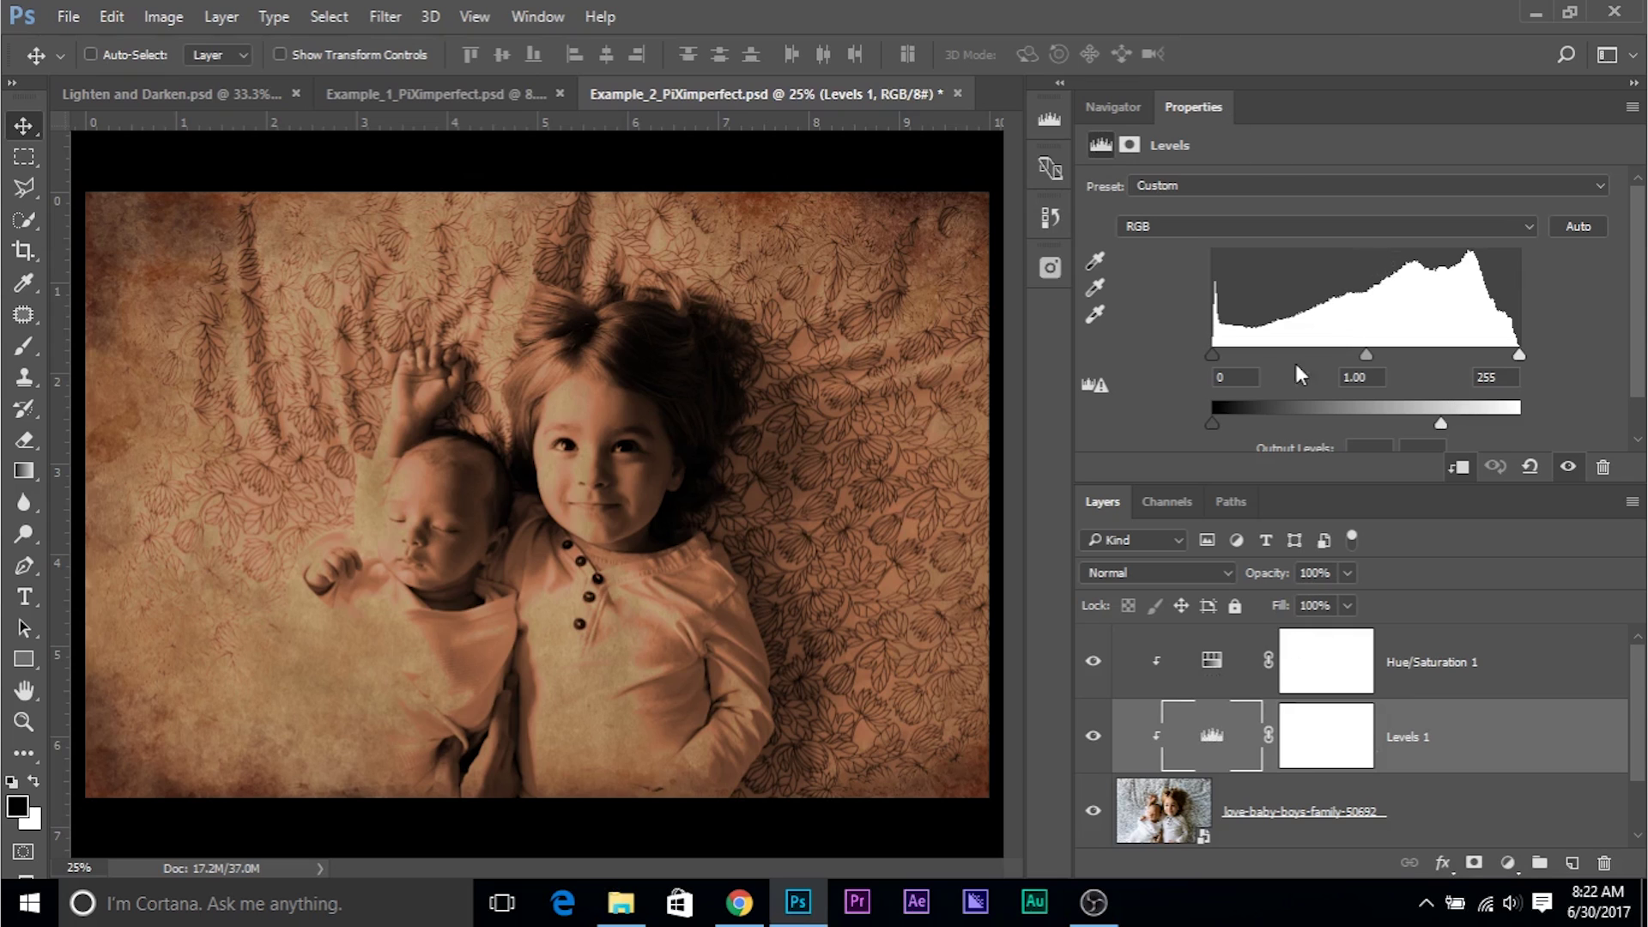
pyautogui.moveTo(1213, 355); pyautogui.dragTo(1310, 352)
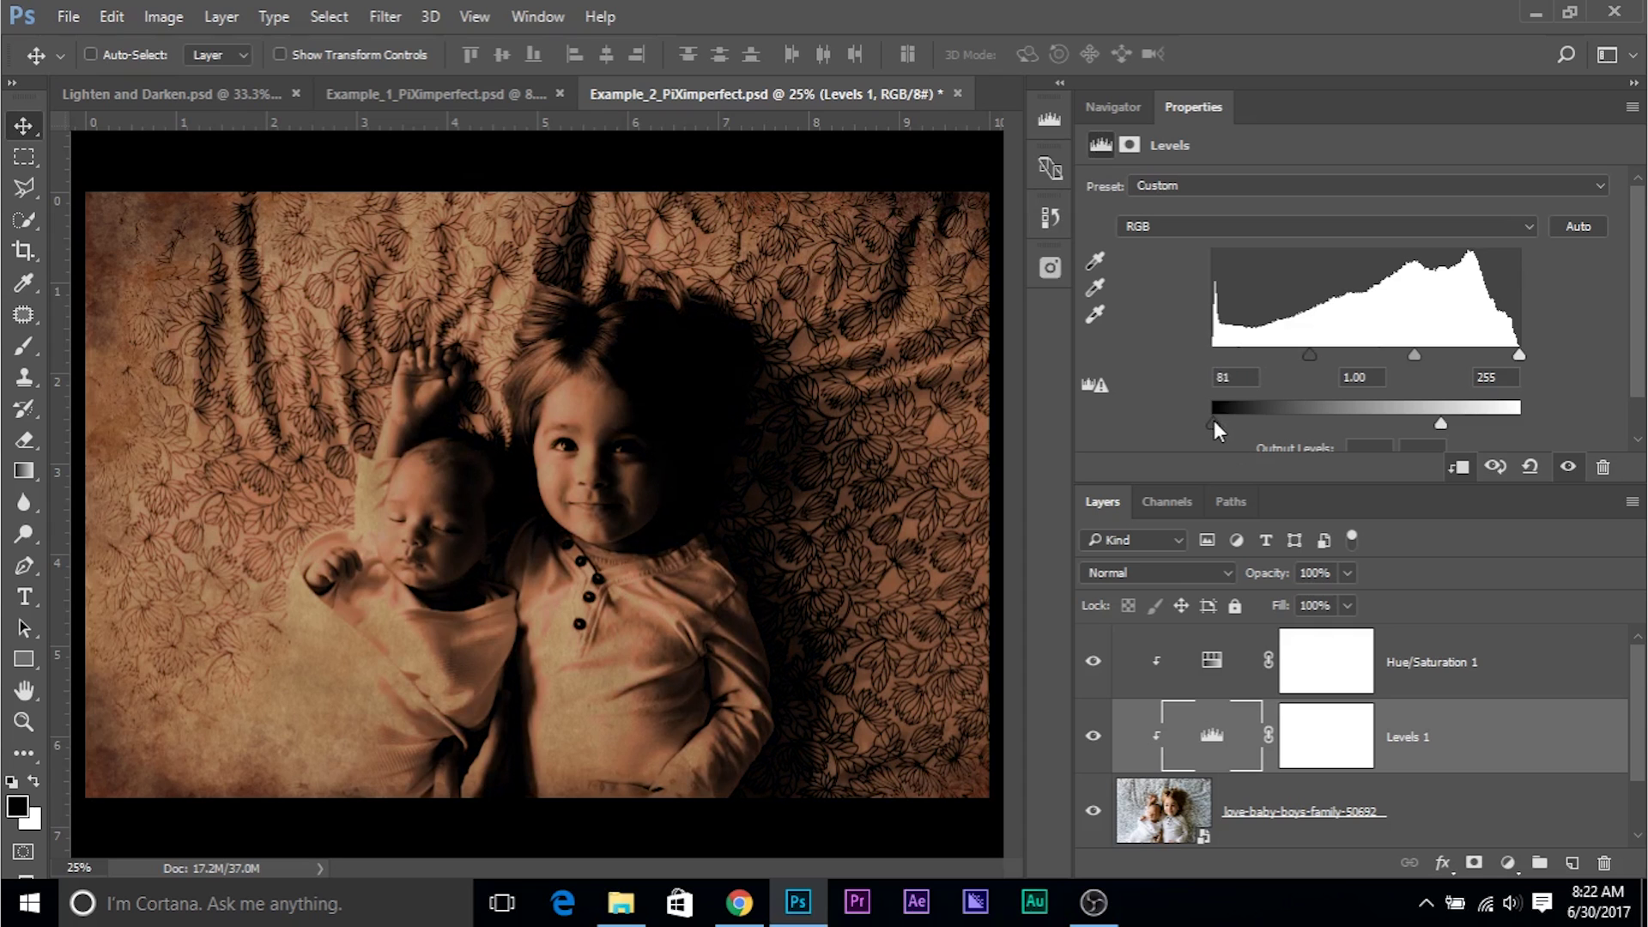
pyautogui.moveTo(1212, 421); pyautogui.dragTo(1232, 422)
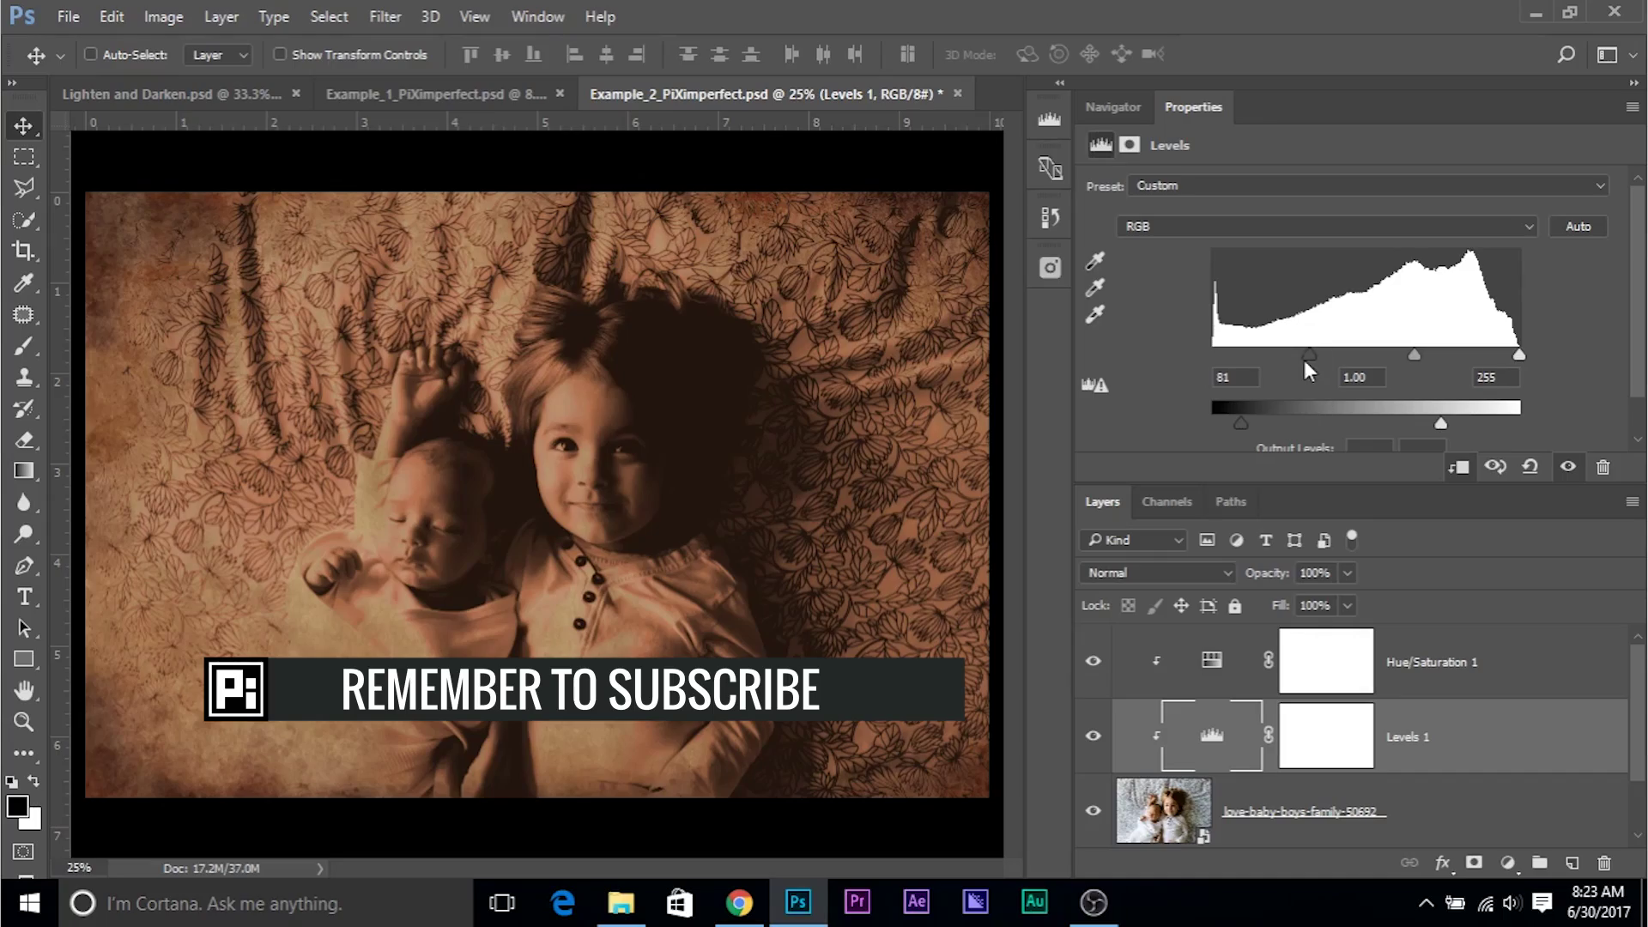
pyautogui.moveTo(1304, 359); pyautogui.dragTo(1316, 352)
pyautogui.moveTo(1241, 422)
pyautogui.mouseDown()
pyautogui.moveTo(1211, 419)
pyautogui.moveTo(1244, 407)
pyautogui.mouseUp()
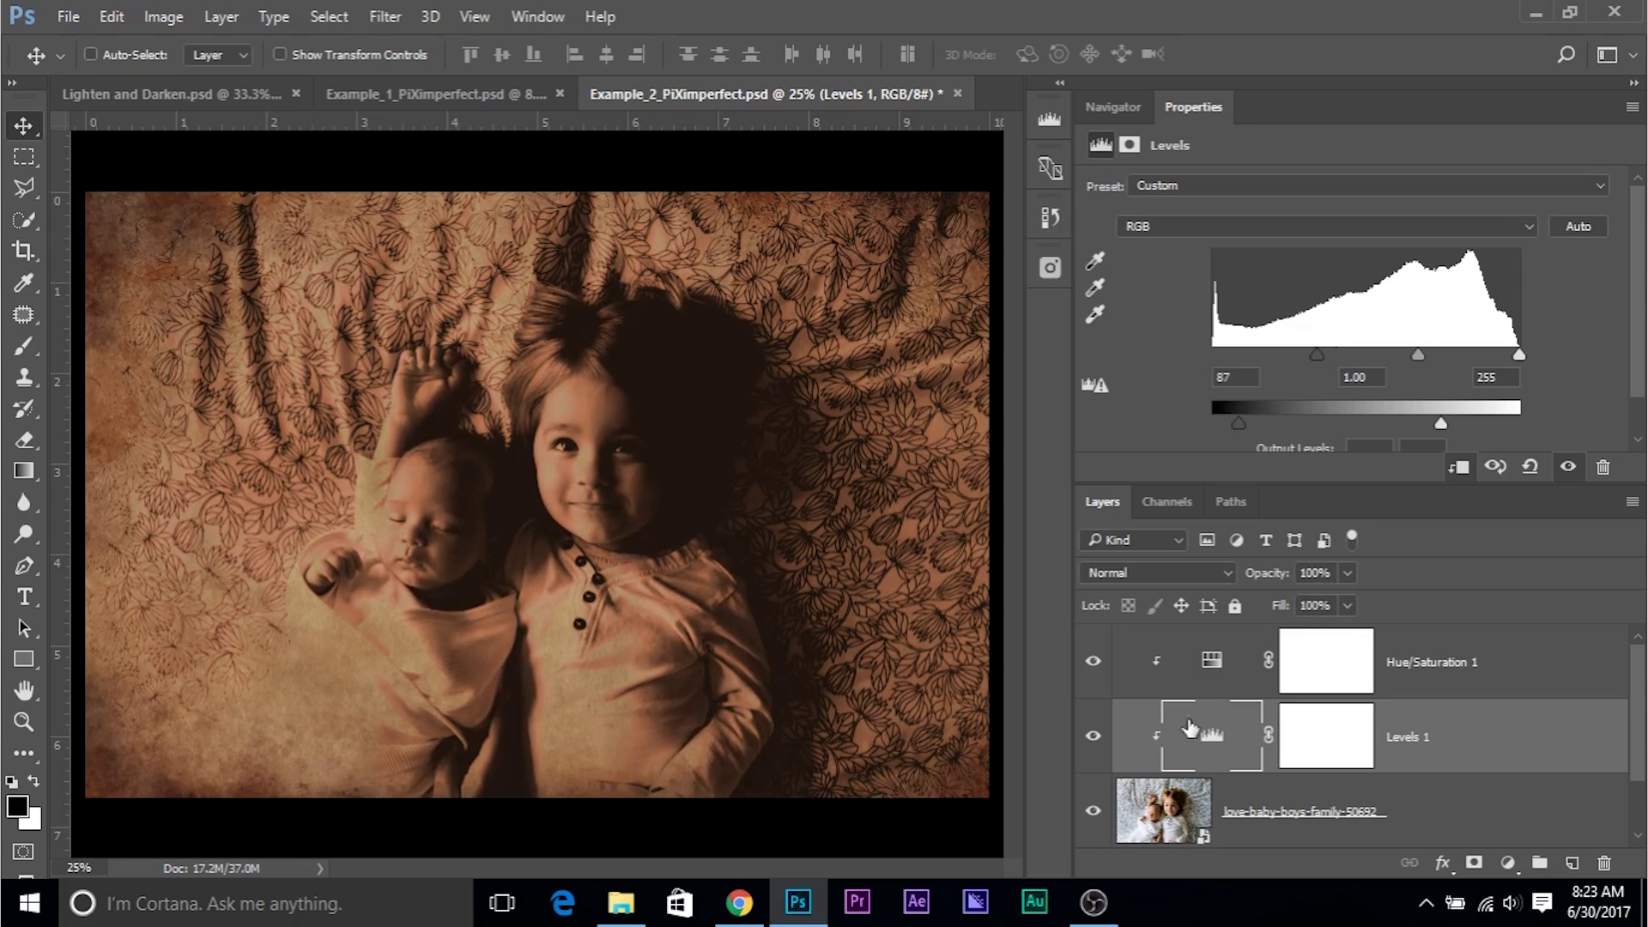
# - In the photo layer's Blending Options, split the Underlying Layer highlight limit of Blend If to 147 / 254 and apply it
pyautogui.scroll(-1, 1451, 773)
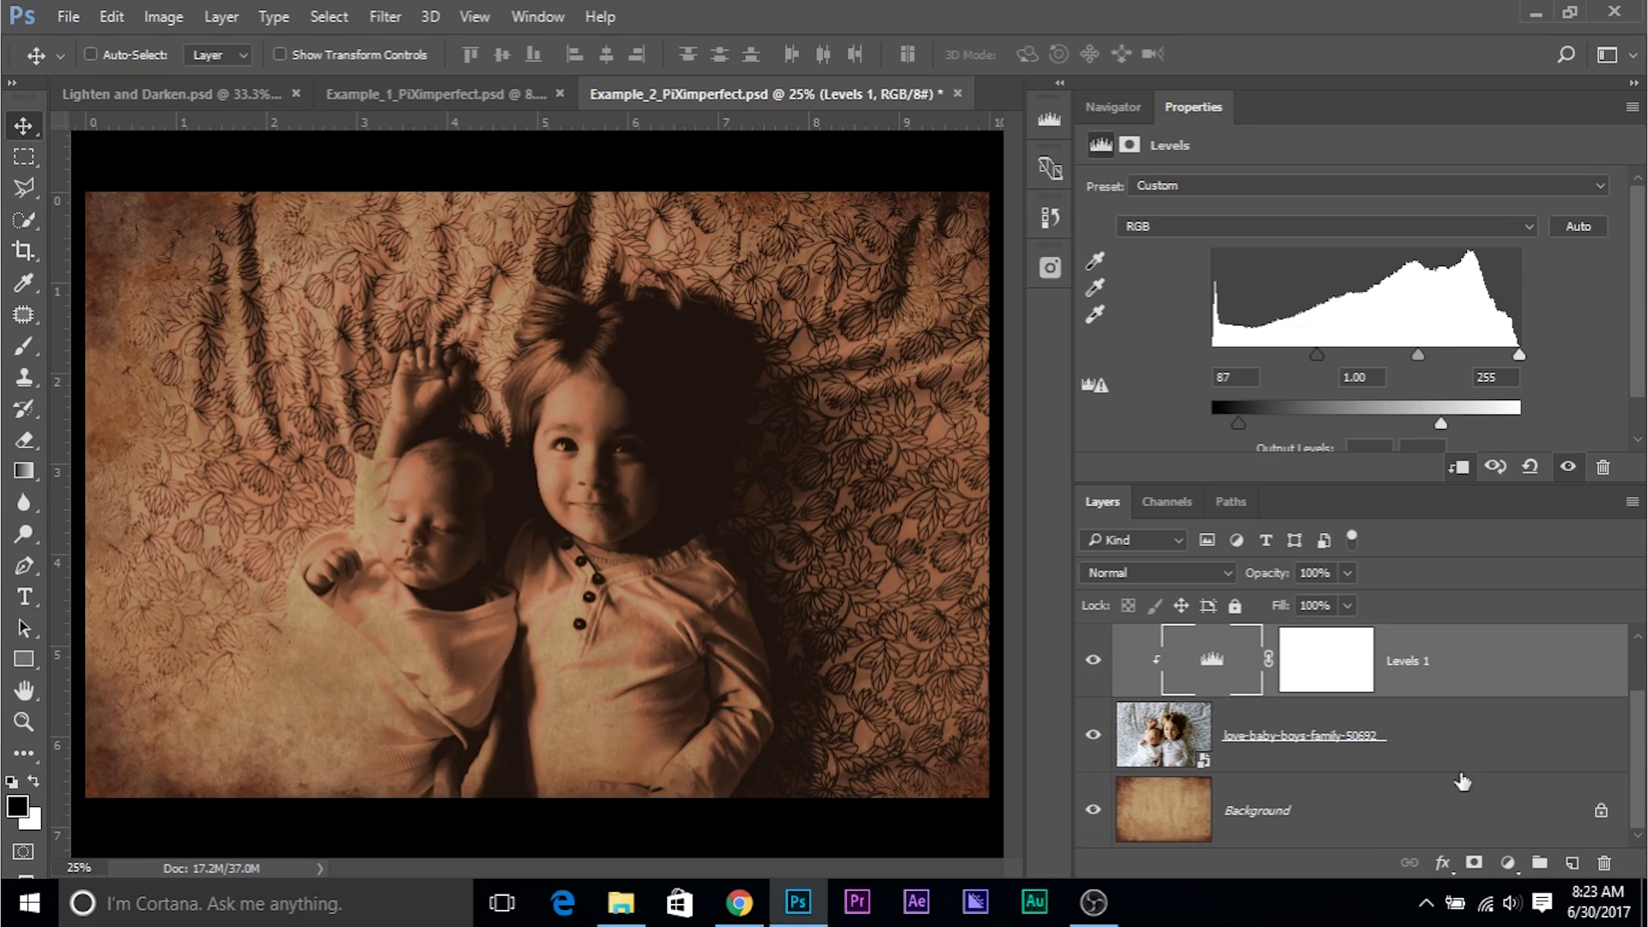
pyautogui.click(1497, 745)
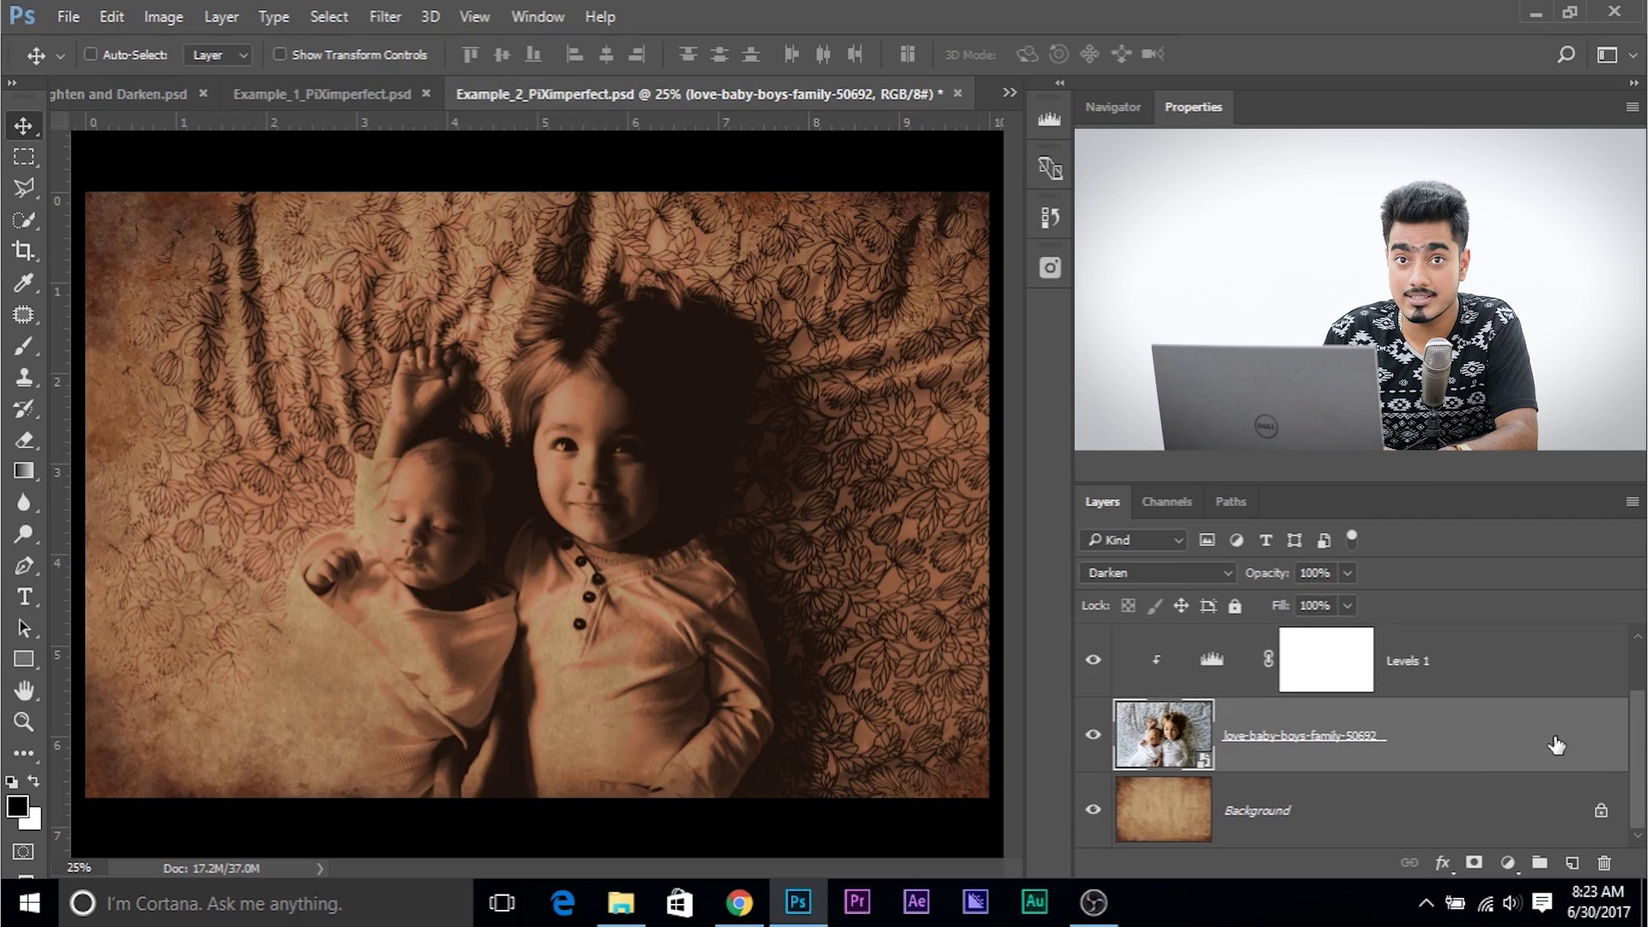
pyautogui.rightClick(1522, 732)
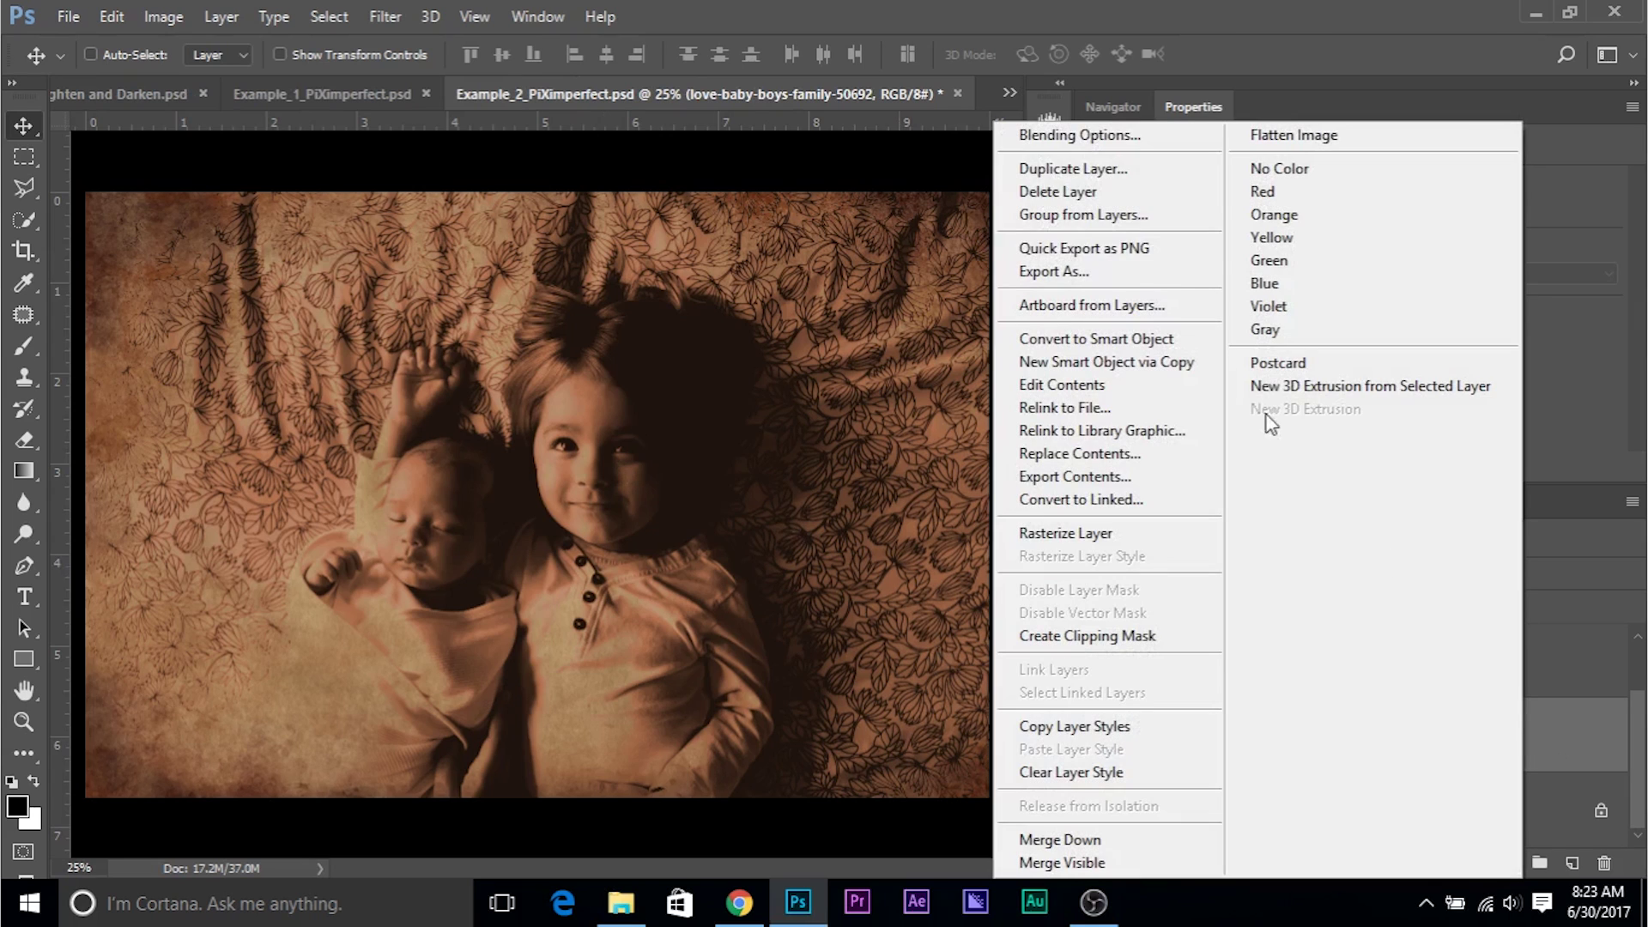
pyautogui.click(1133, 137)
pyautogui.click(1594, 795)
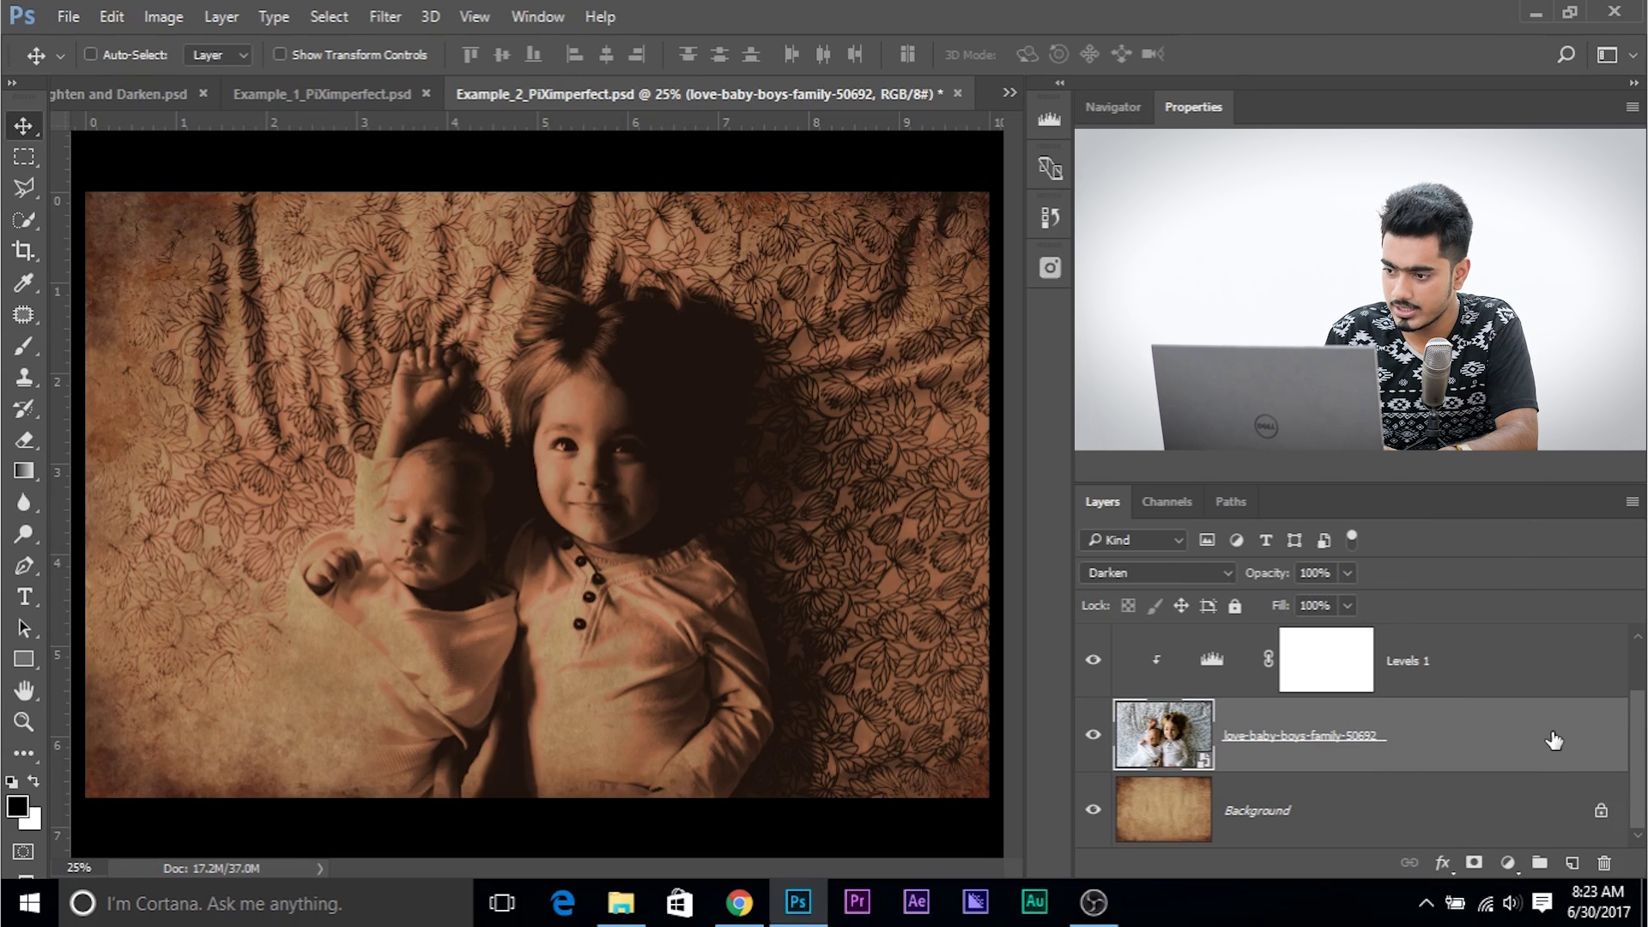
pyautogui.doubleClick(1554, 740)
pyautogui.moveTo(496, 125); pyautogui.dragTo(936, 139)
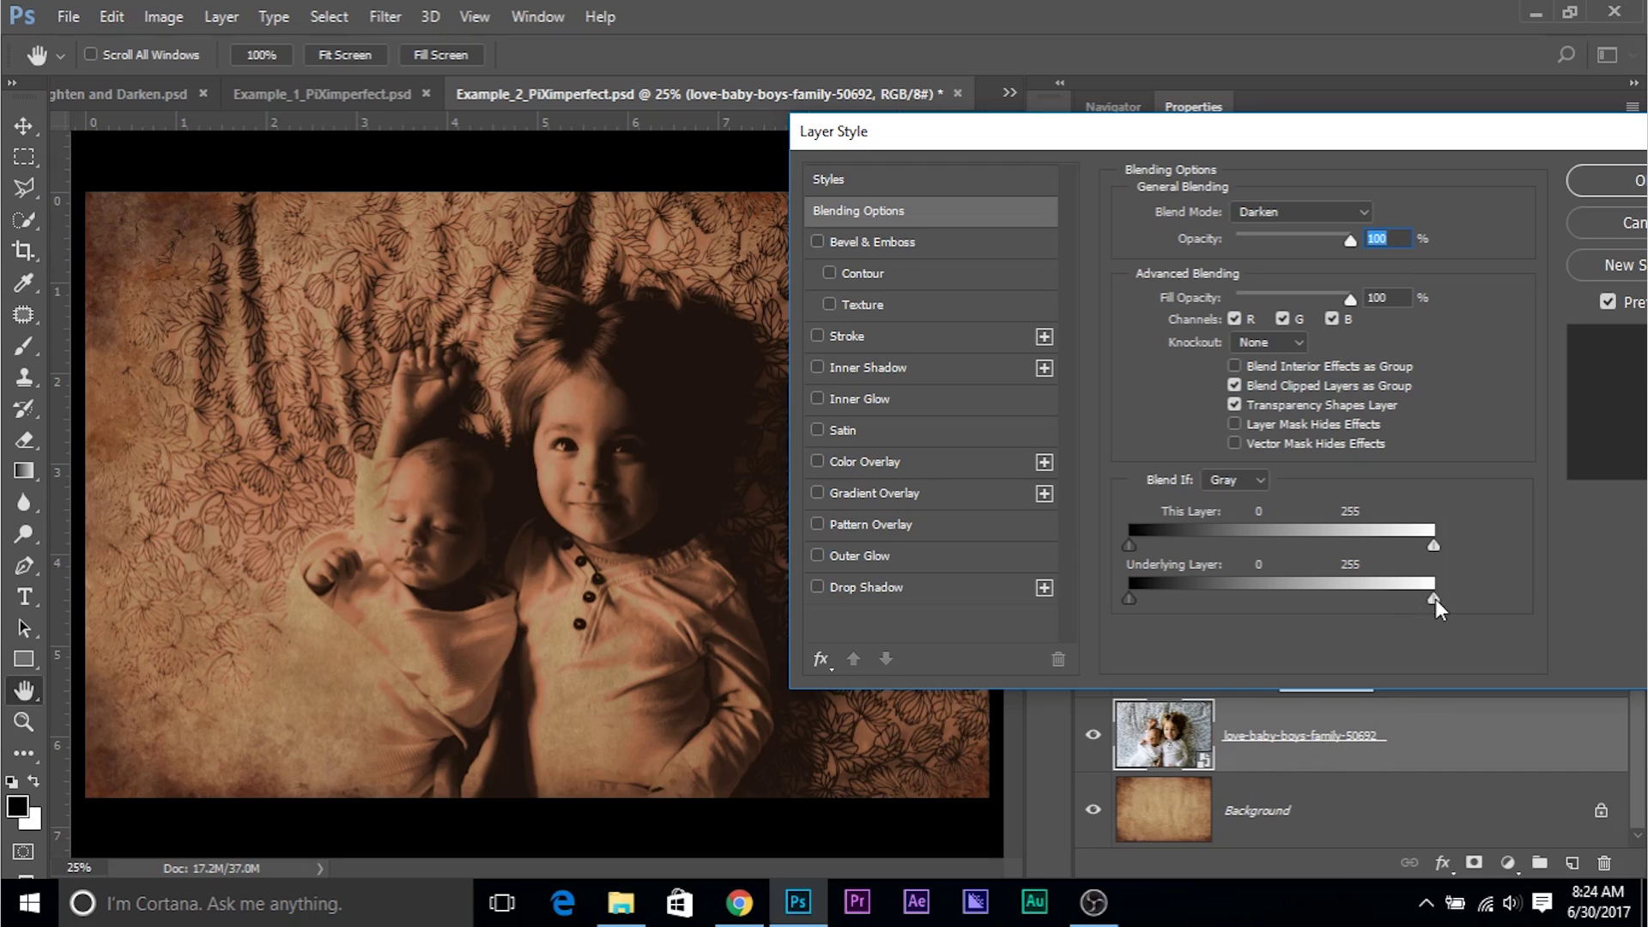
pyautogui.moveTo(1430, 599); pyautogui.dragTo(1308, 592)
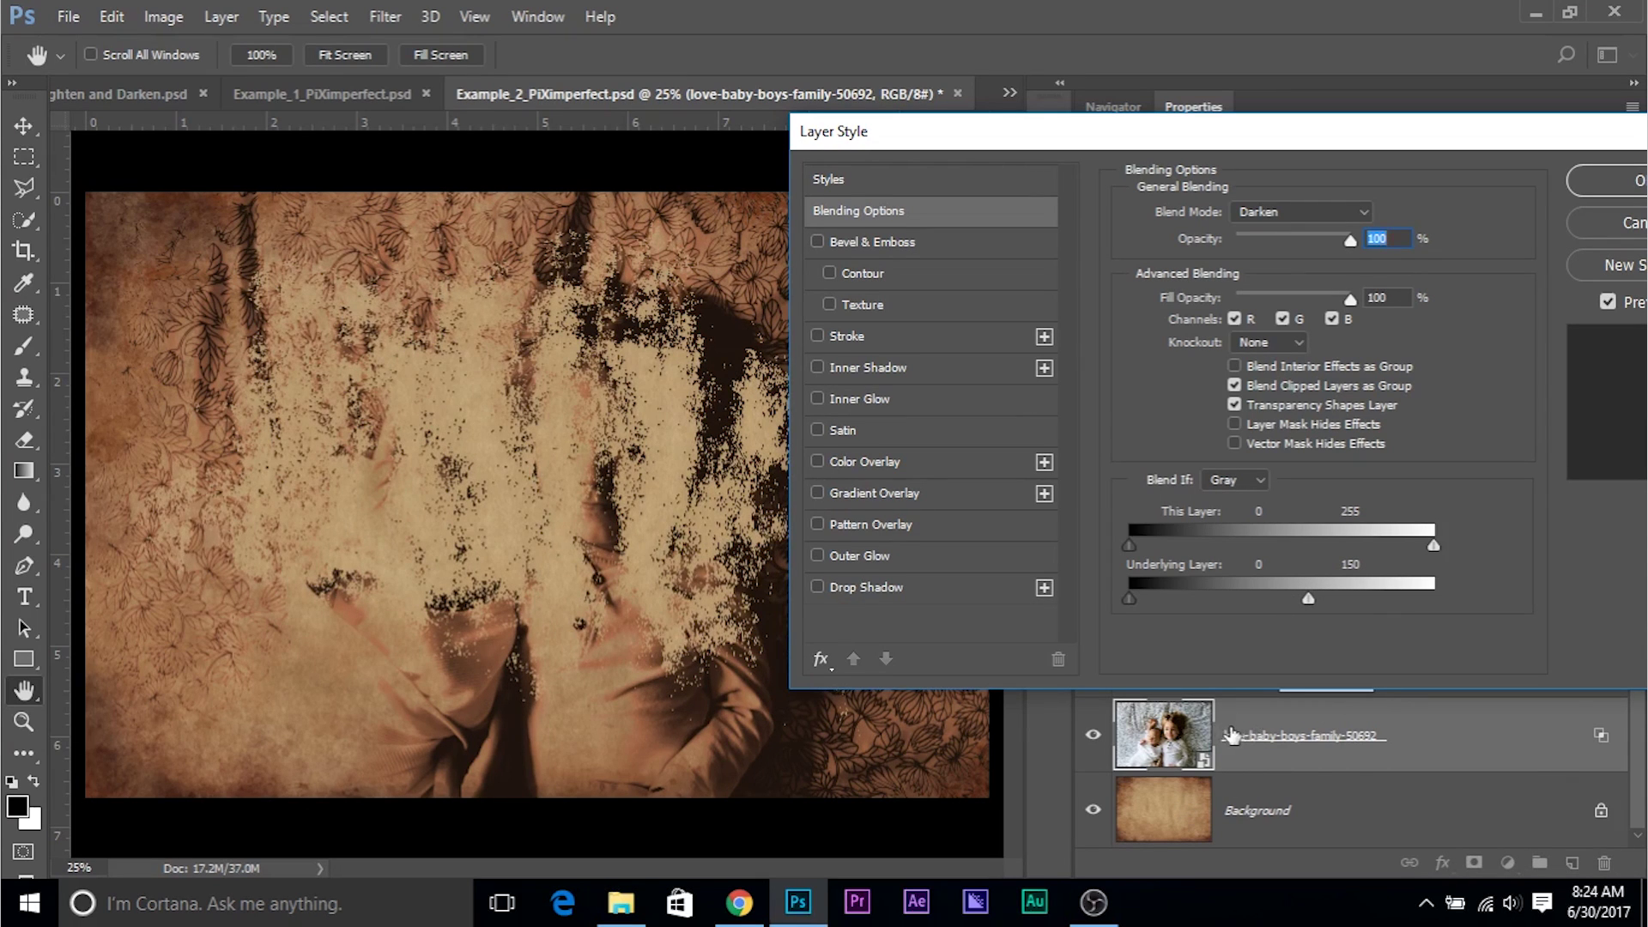
pyautogui.moveTo(1308, 597); pyautogui.dragTo(1325, 594)
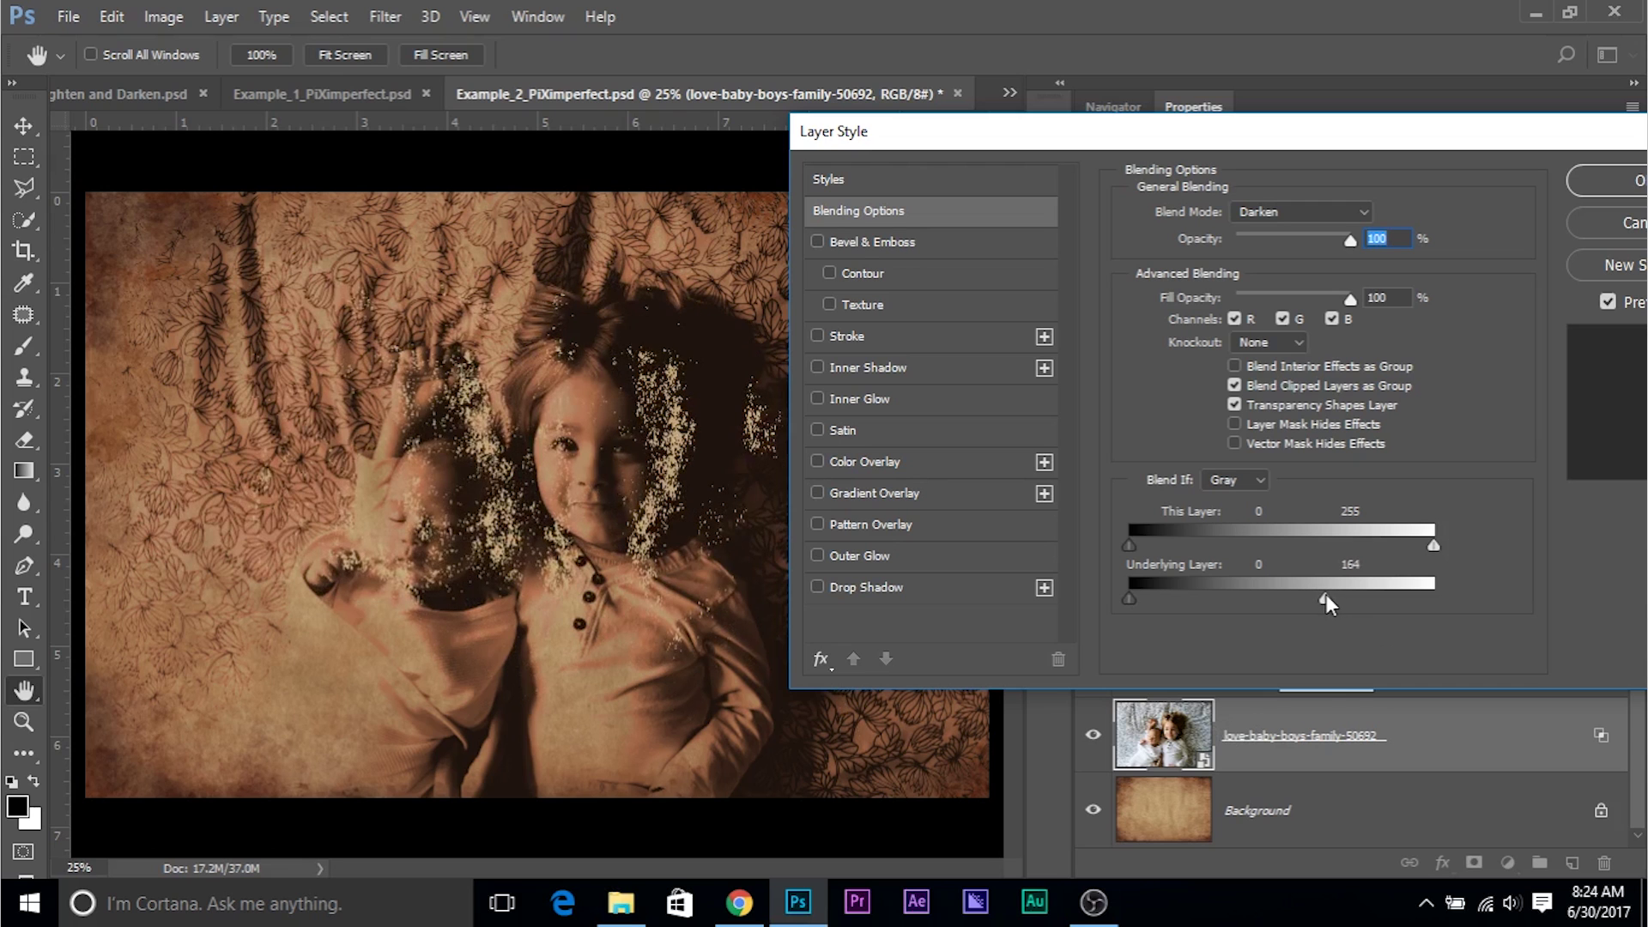
pyautogui.moveTo(1327, 600)
pyautogui.mouseDown()
pyautogui.moveTo(1357, 600)
pyautogui.moveTo(1310, 597)
pyautogui.moveTo(1402, 600)
pyautogui.moveTo(1283, 598)
pyautogui.moveTo(1304, 594)
pyautogui.mouseUp()
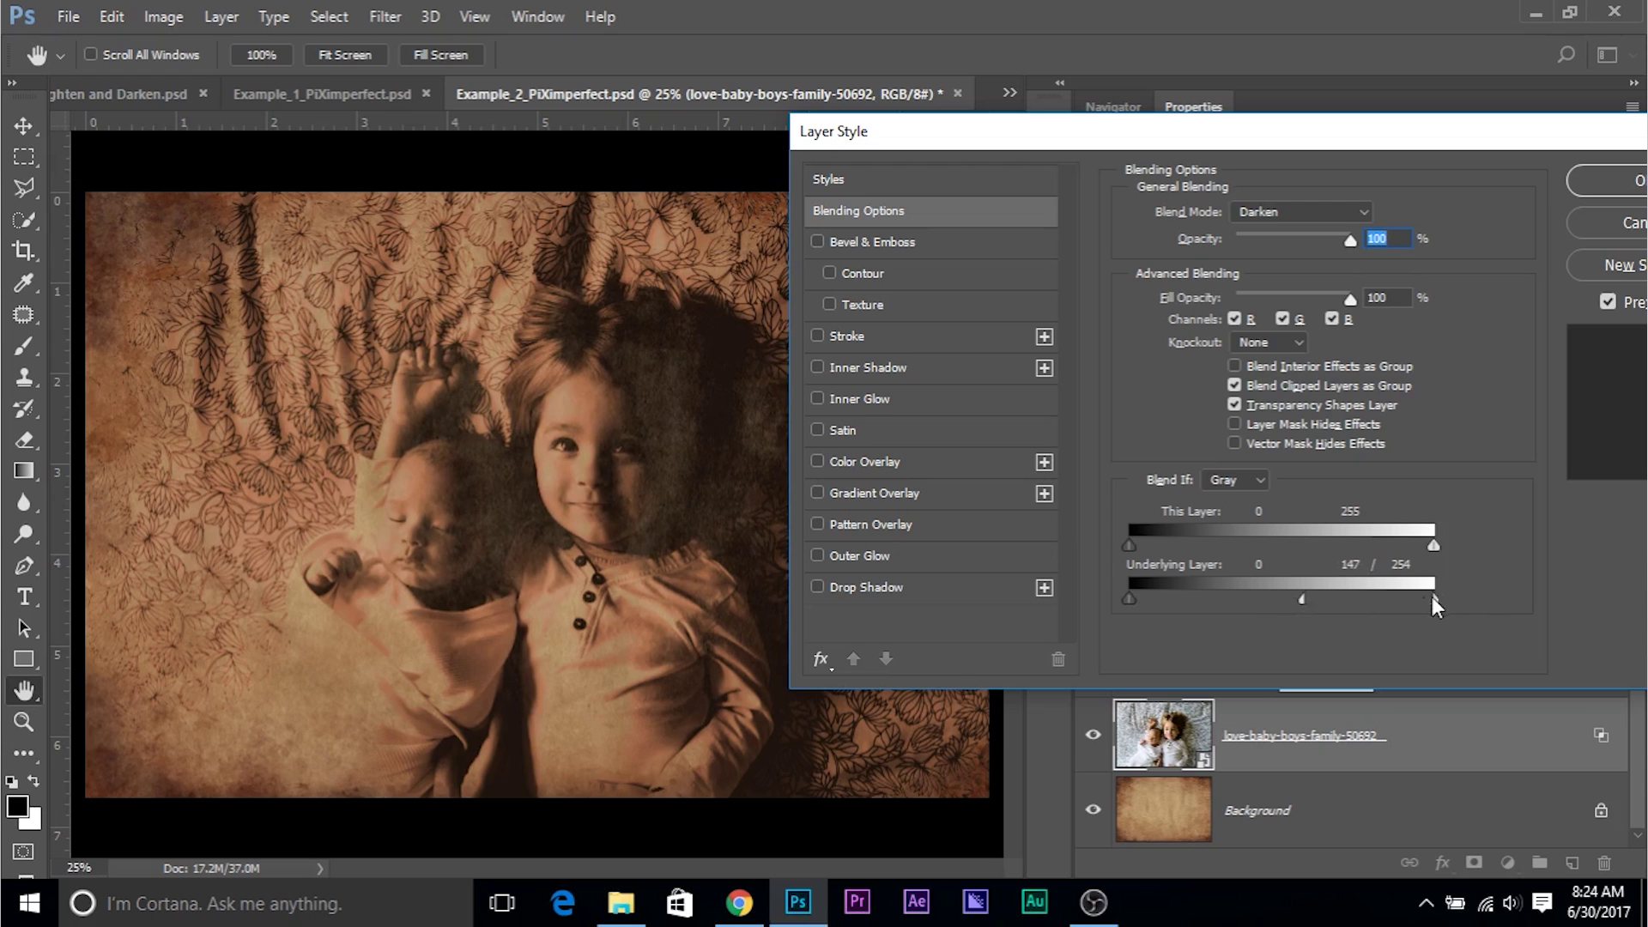
pyautogui.moveTo(1392, 602); pyautogui.dragTo(1416, 592)
pyautogui.click(1577, 181)
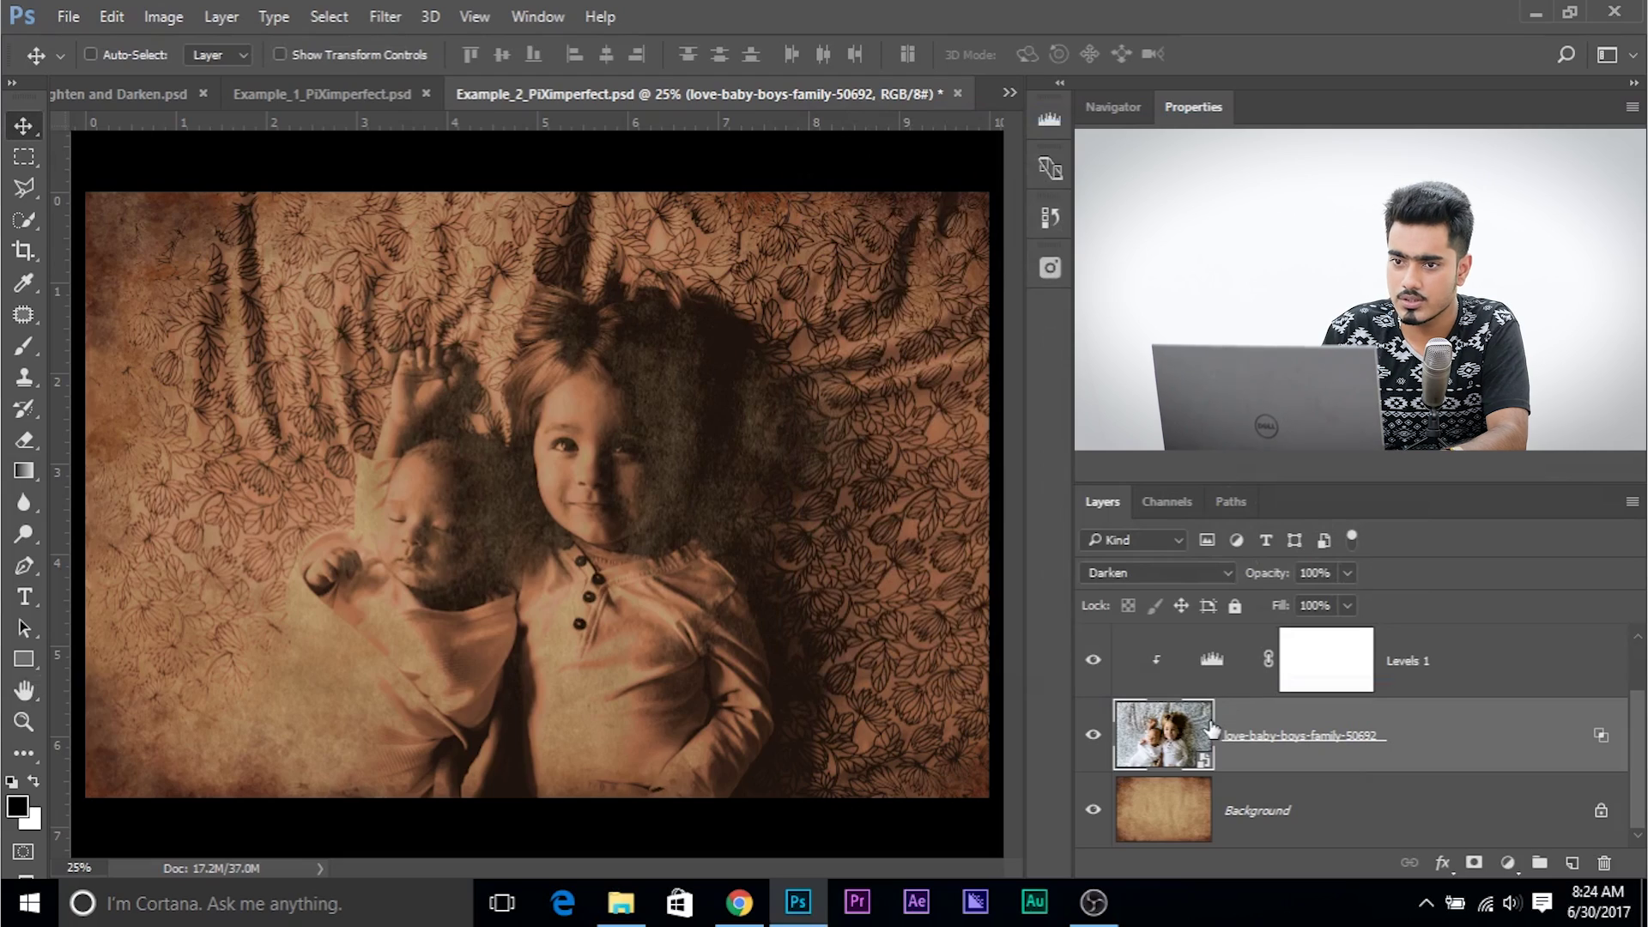
# - Open the Grain texture filter from the Filter Gallery for the children's photo layer and choose the Clumped grain type
pyautogui.click(386, 16)
pyautogui.click(418, 111)
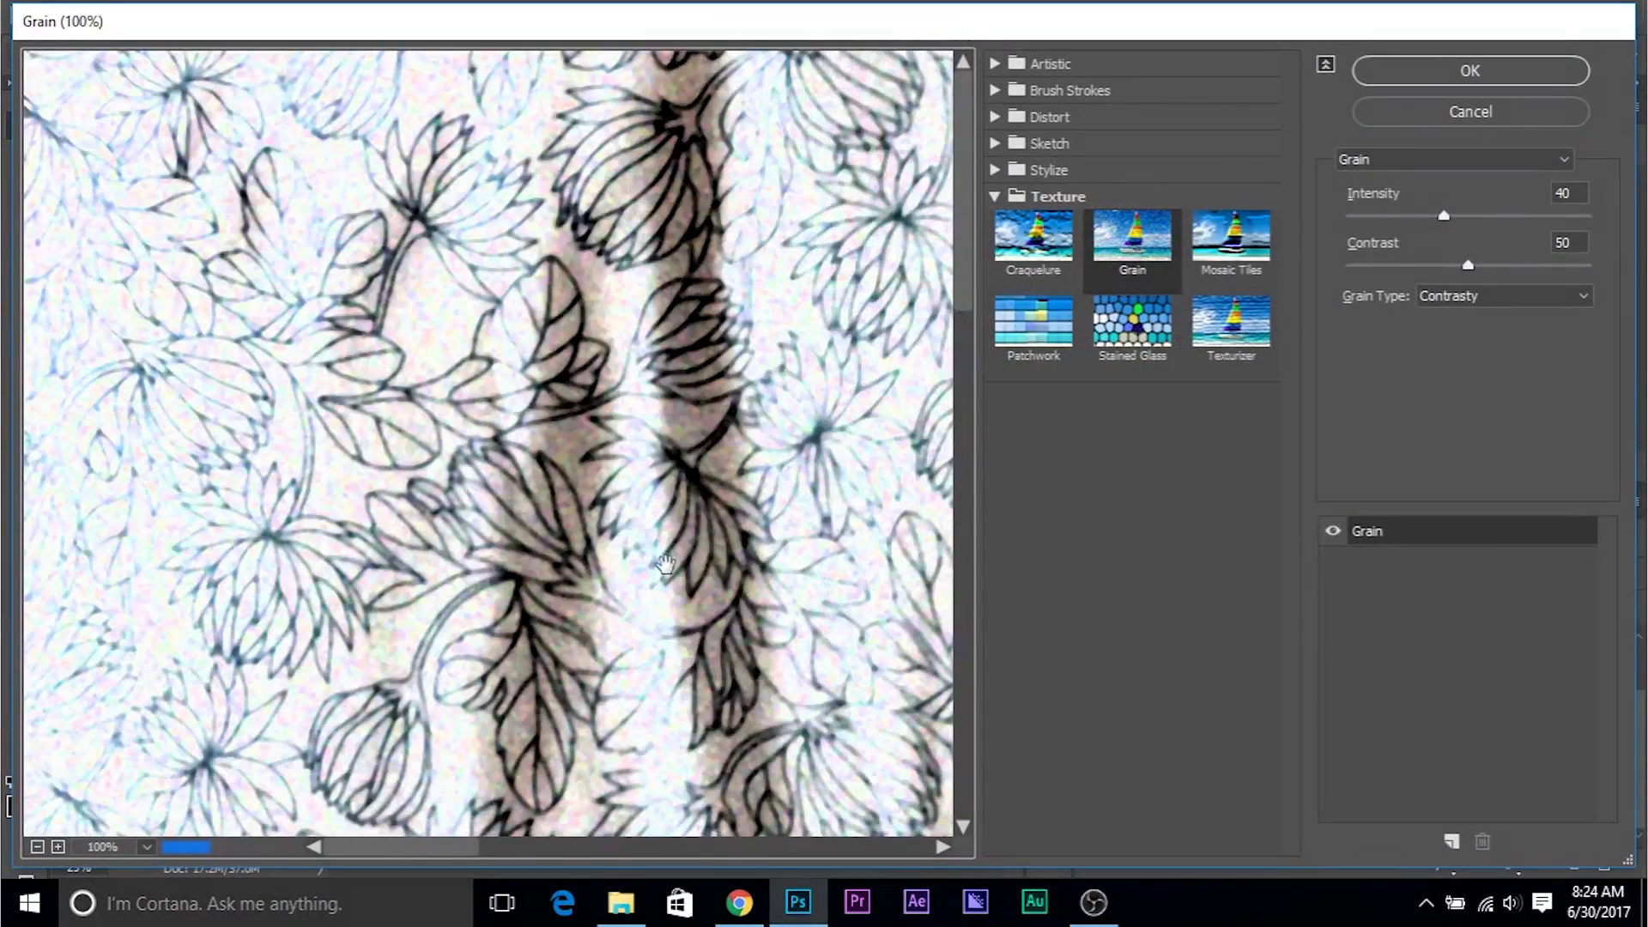
pyautogui.moveTo(665, 563); pyautogui.dragTo(485, 348)
pyautogui.keyDown('alt'); pyautogui.click(485, 350); pyautogui.keyUp('alt')
pyautogui.keyDown('alt'); pyautogui.click(485, 350); pyautogui.keyUp('alt')
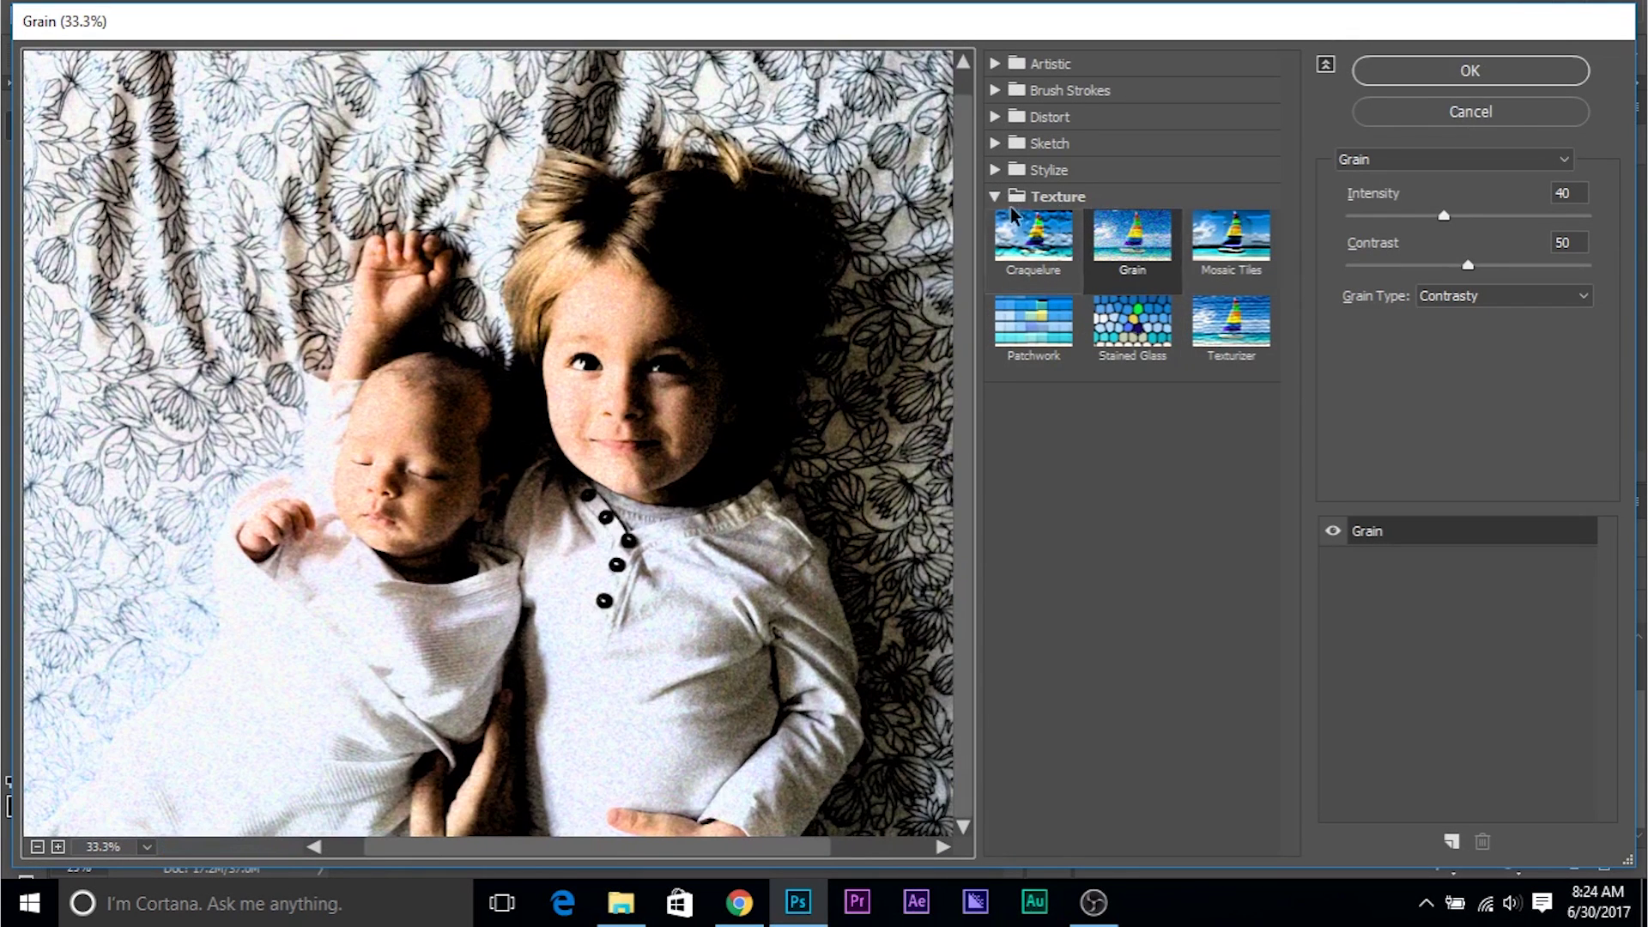
pyautogui.click(1145, 249)
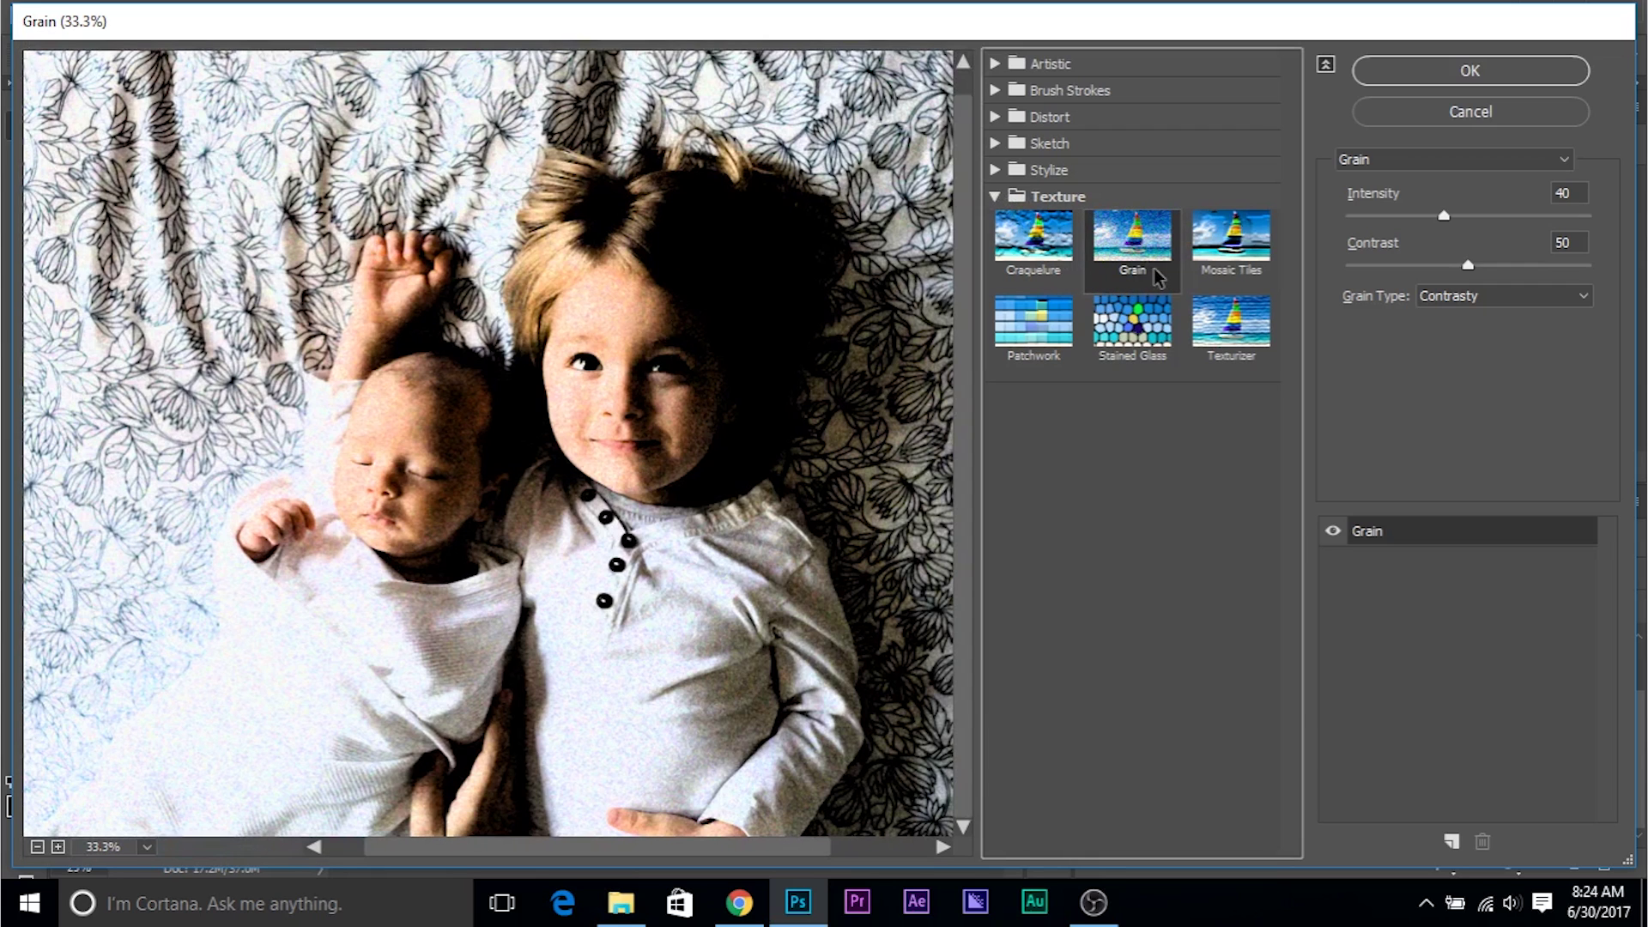
pyautogui.click(1478, 299)
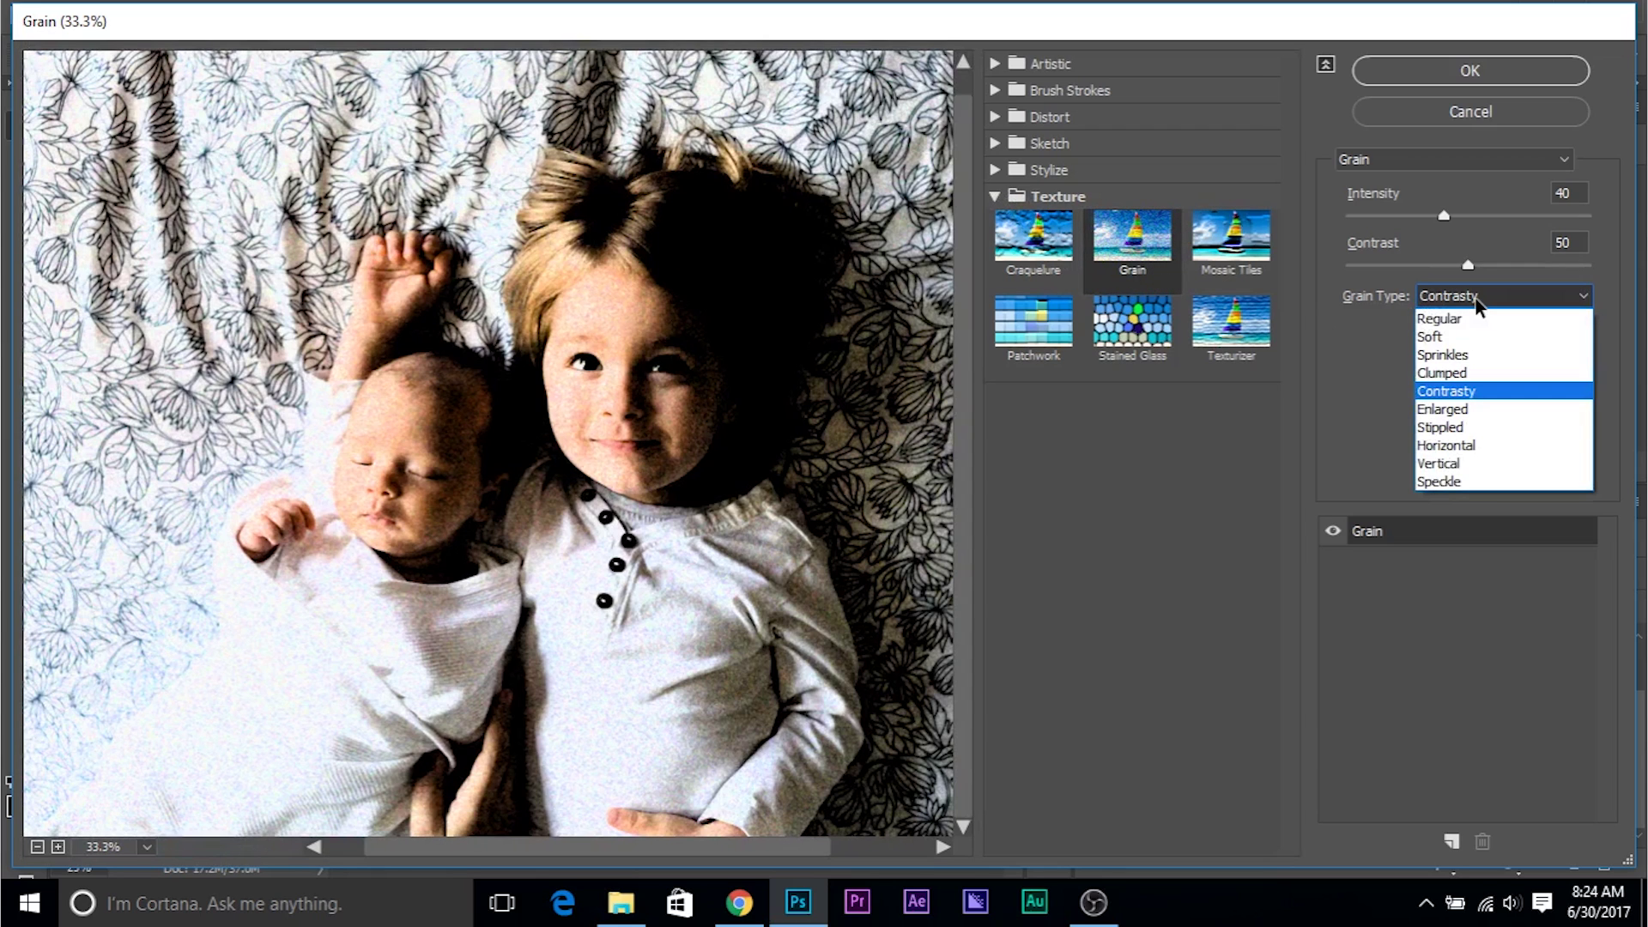
pyautogui.click(1485, 373)
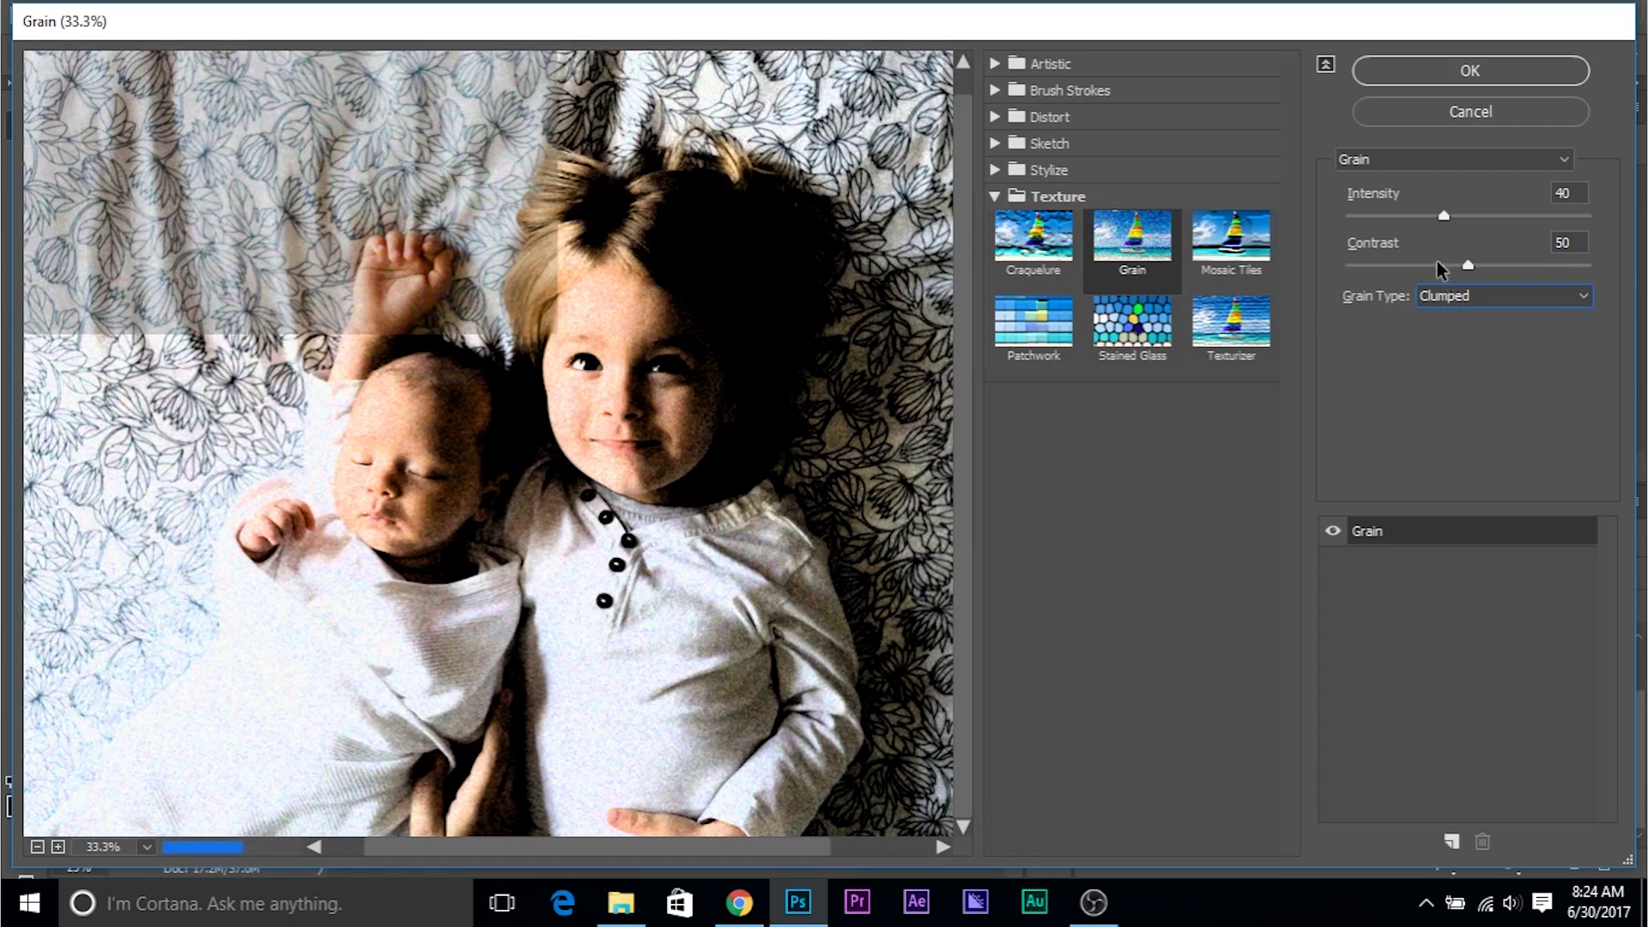
pyautogui.click(1489, 297)
pyautogui.click(1487, 298)
# - Raise the grain intensity above 50 and the contrast to about 59, apply the filter and inspect the grain up close
pyautogui.scroll(2, 1077, 354)
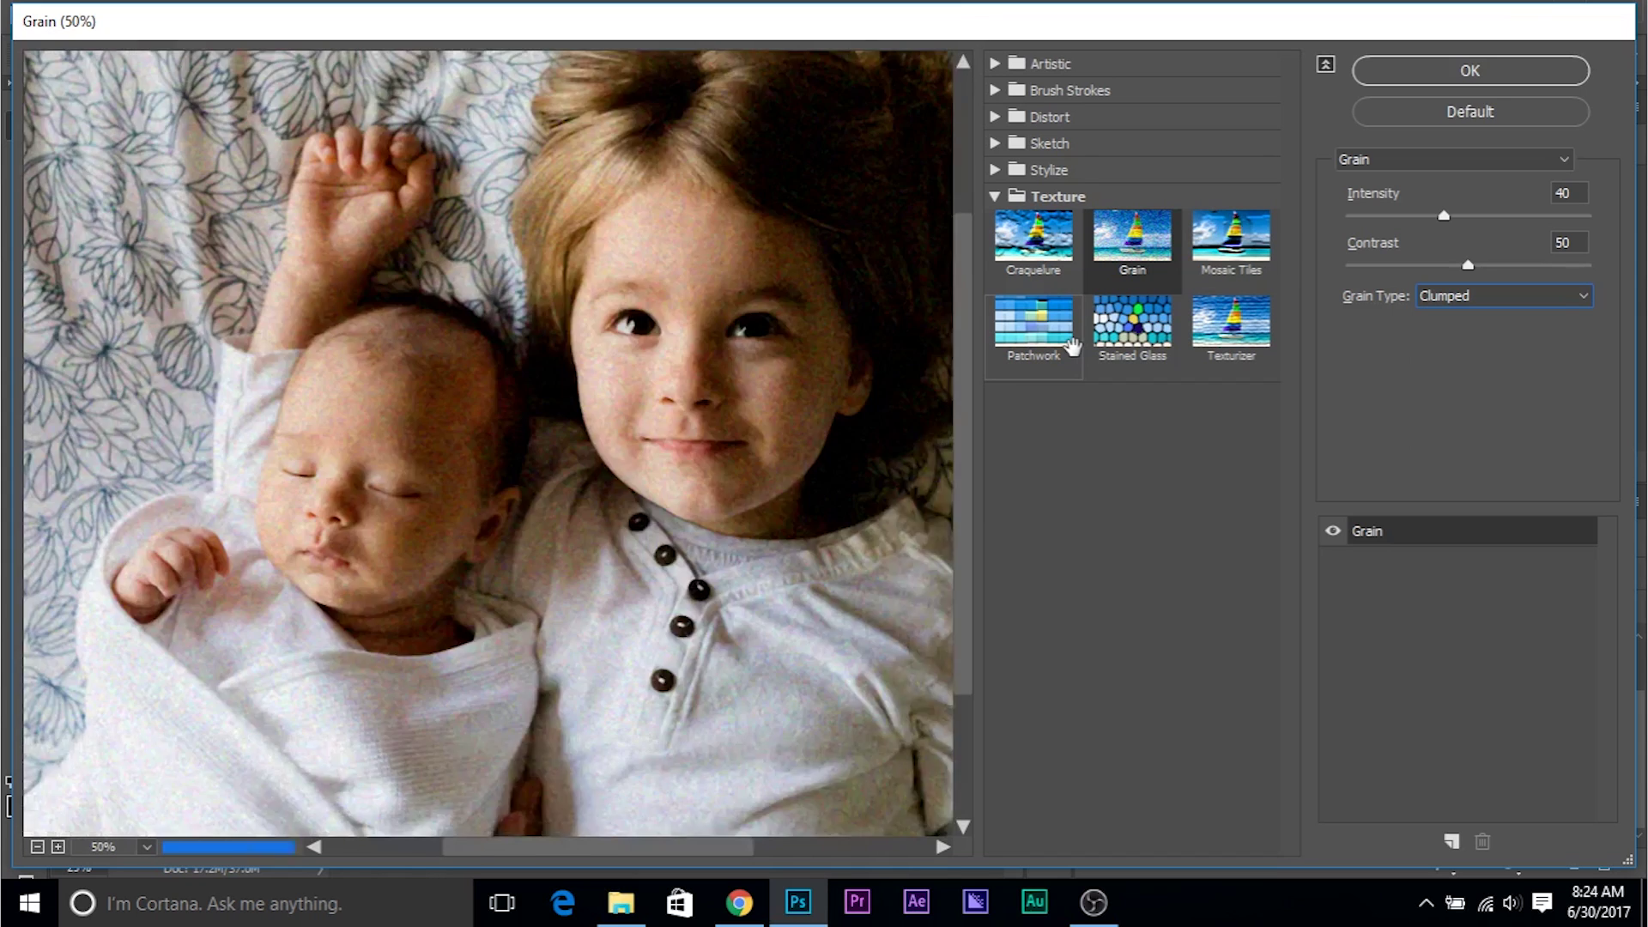
pyautogui.moveTo(681, 416); pyautogui.dragTo(577, 386)
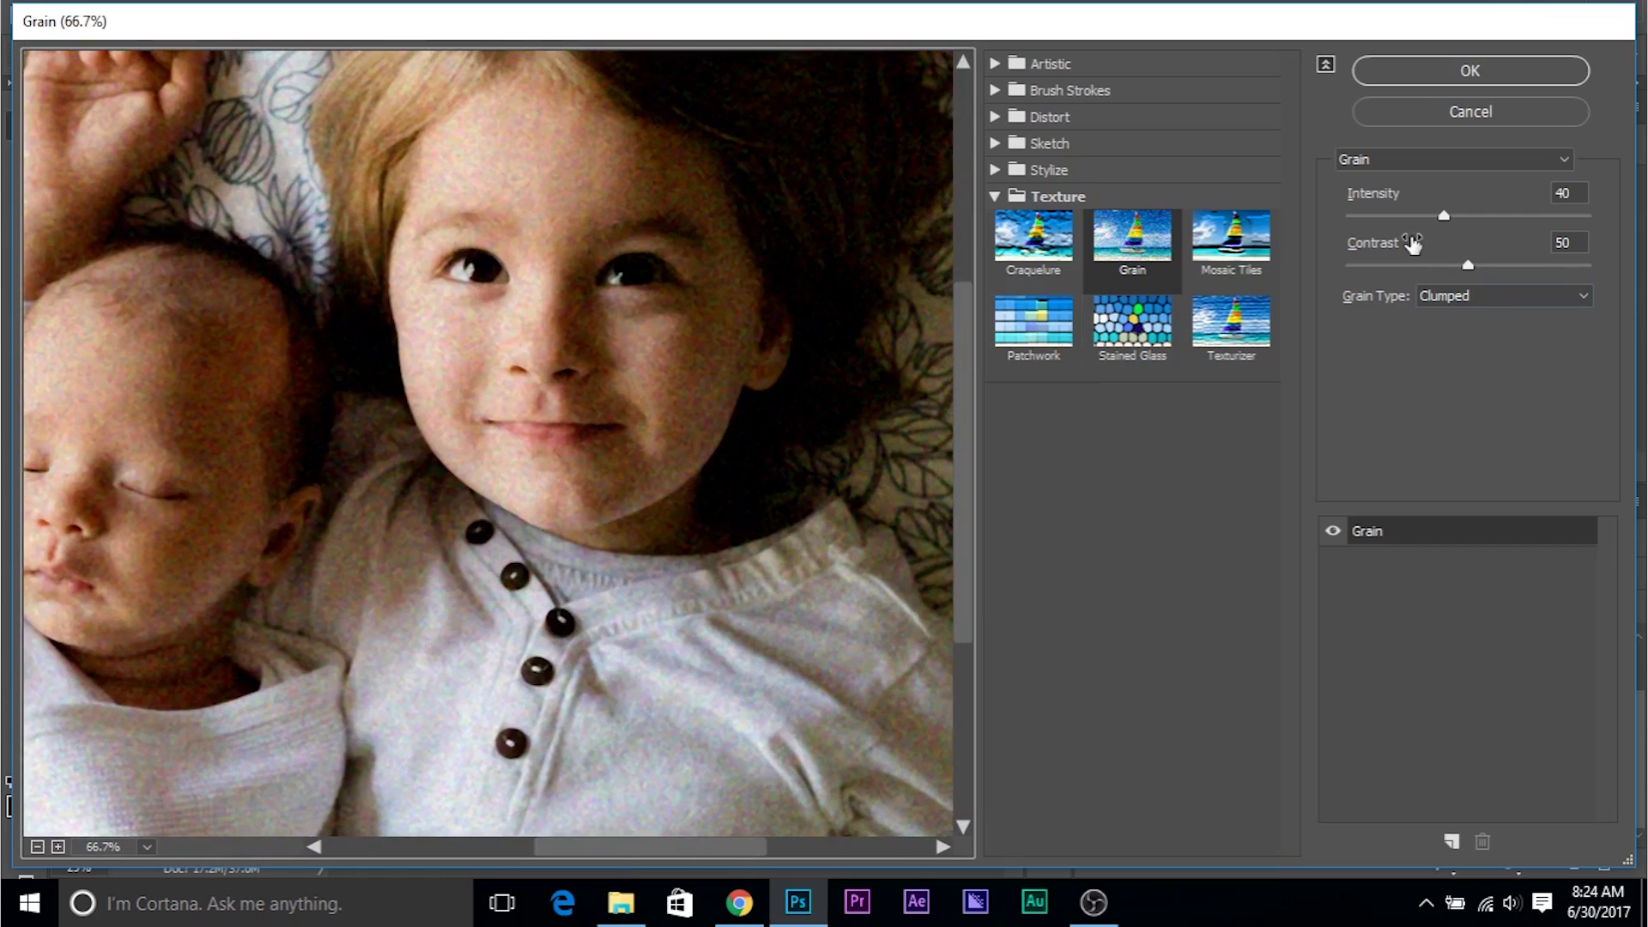
pyautogui.moveTo(1435, 216); pyautogui.dragTo(1448, 213)
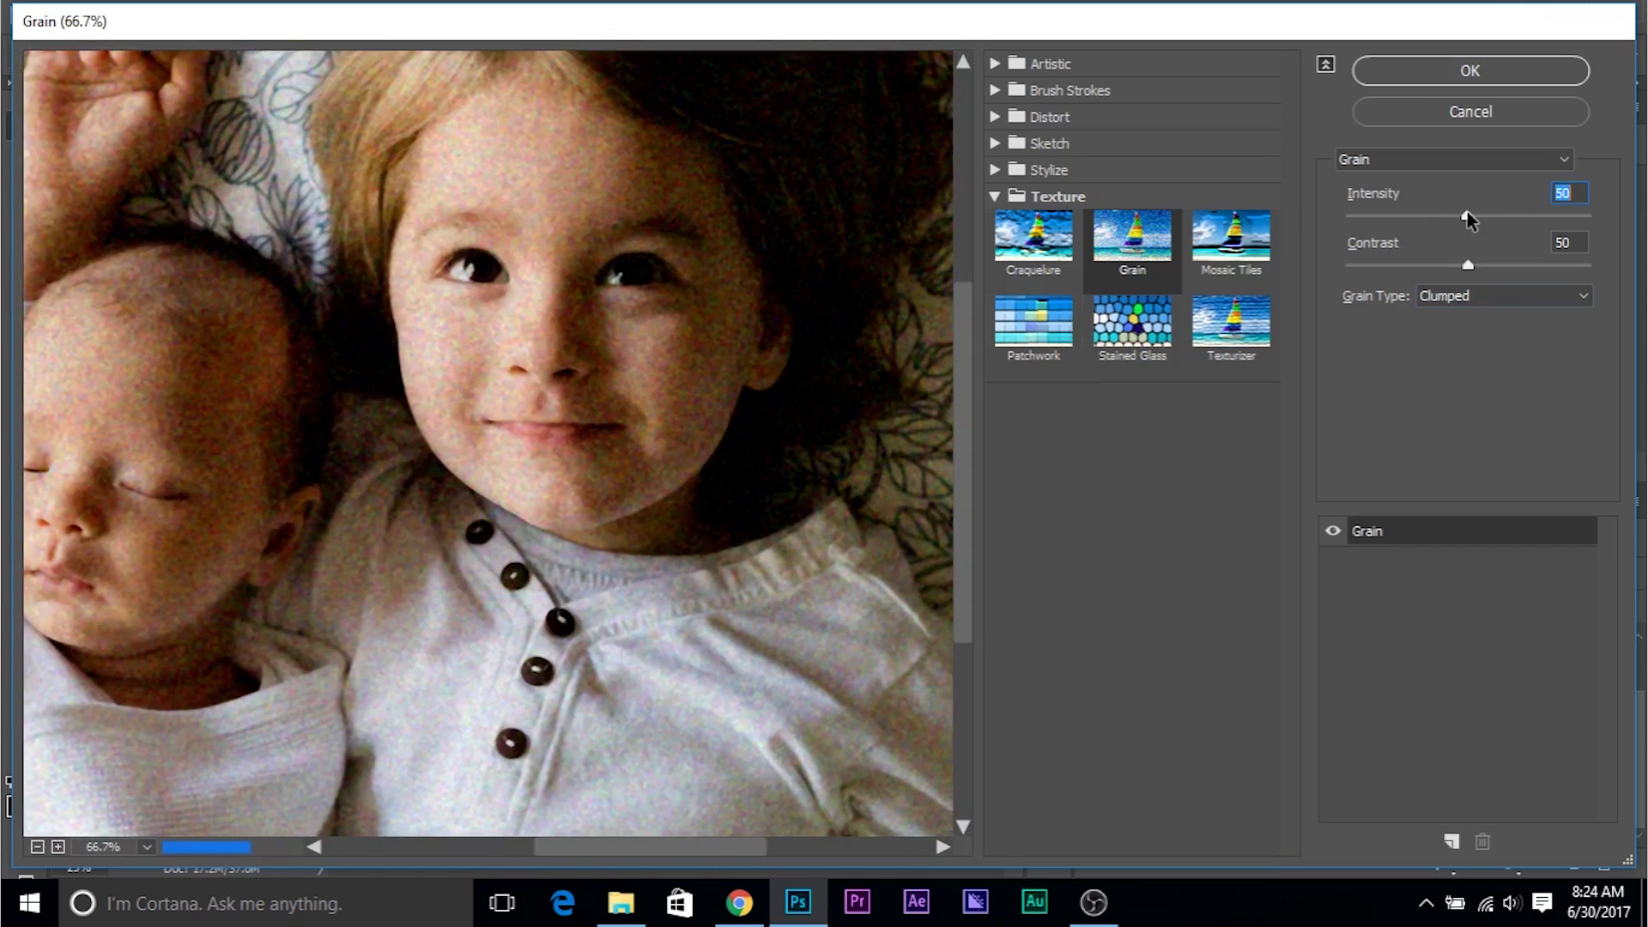
pyautogui.moveTo(1469, 271); pyautogui.dragTo(1492, 271)
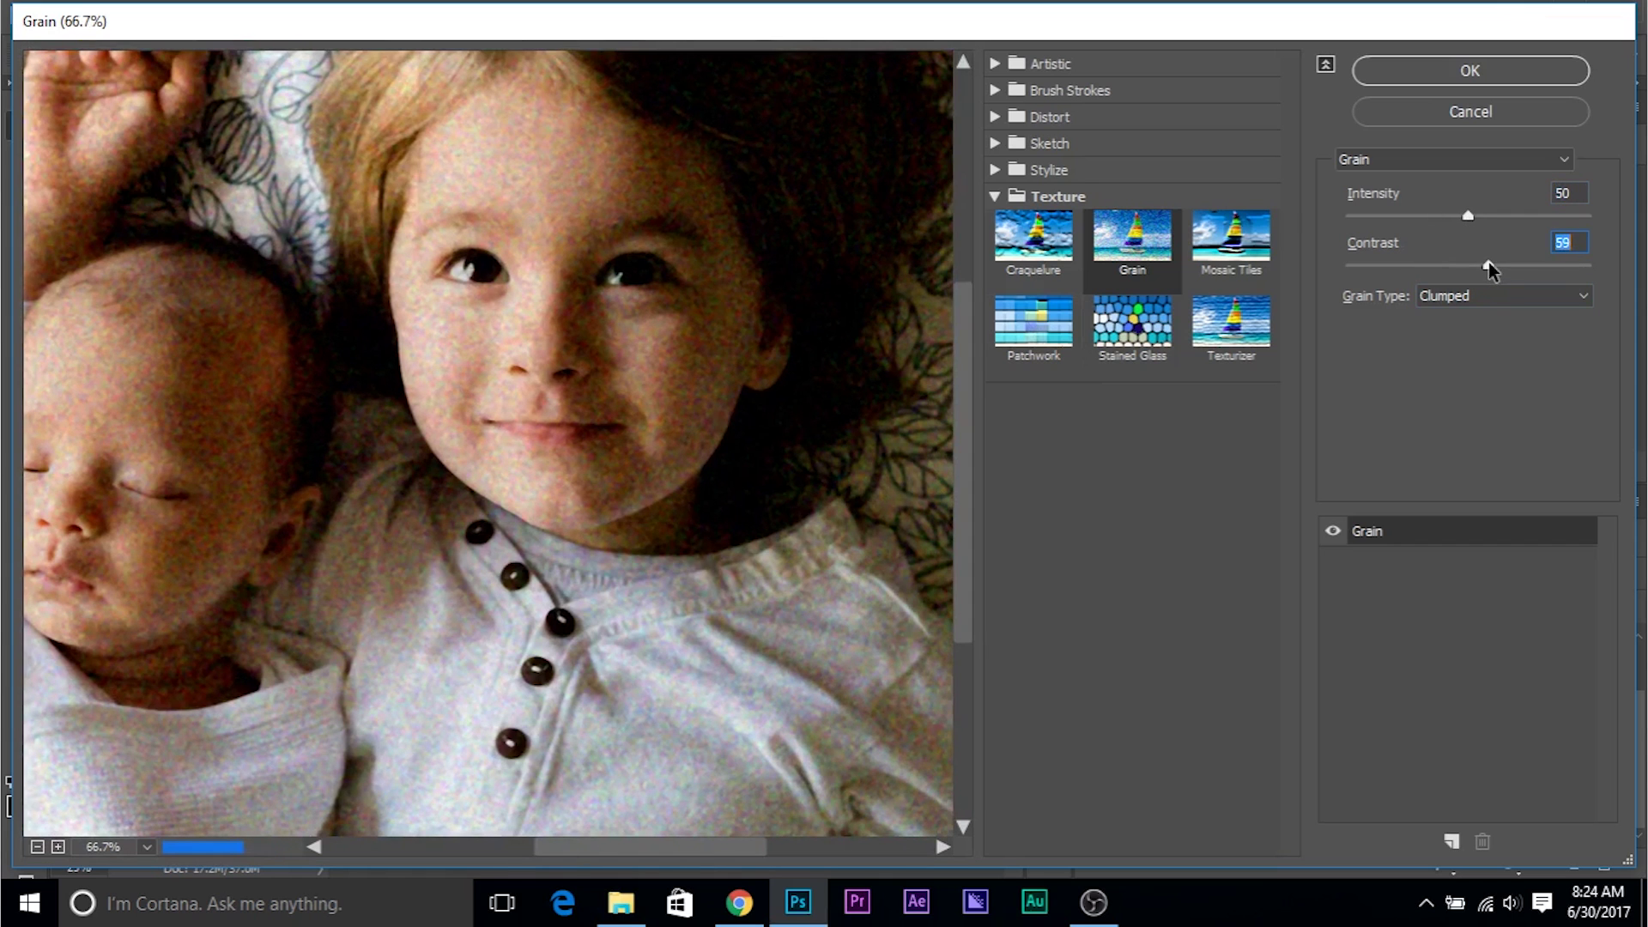
pyautogui.moveTo(1468, 217); pyautogui.dragTo(1490, 219)
pyautogui.click(1470, 71)
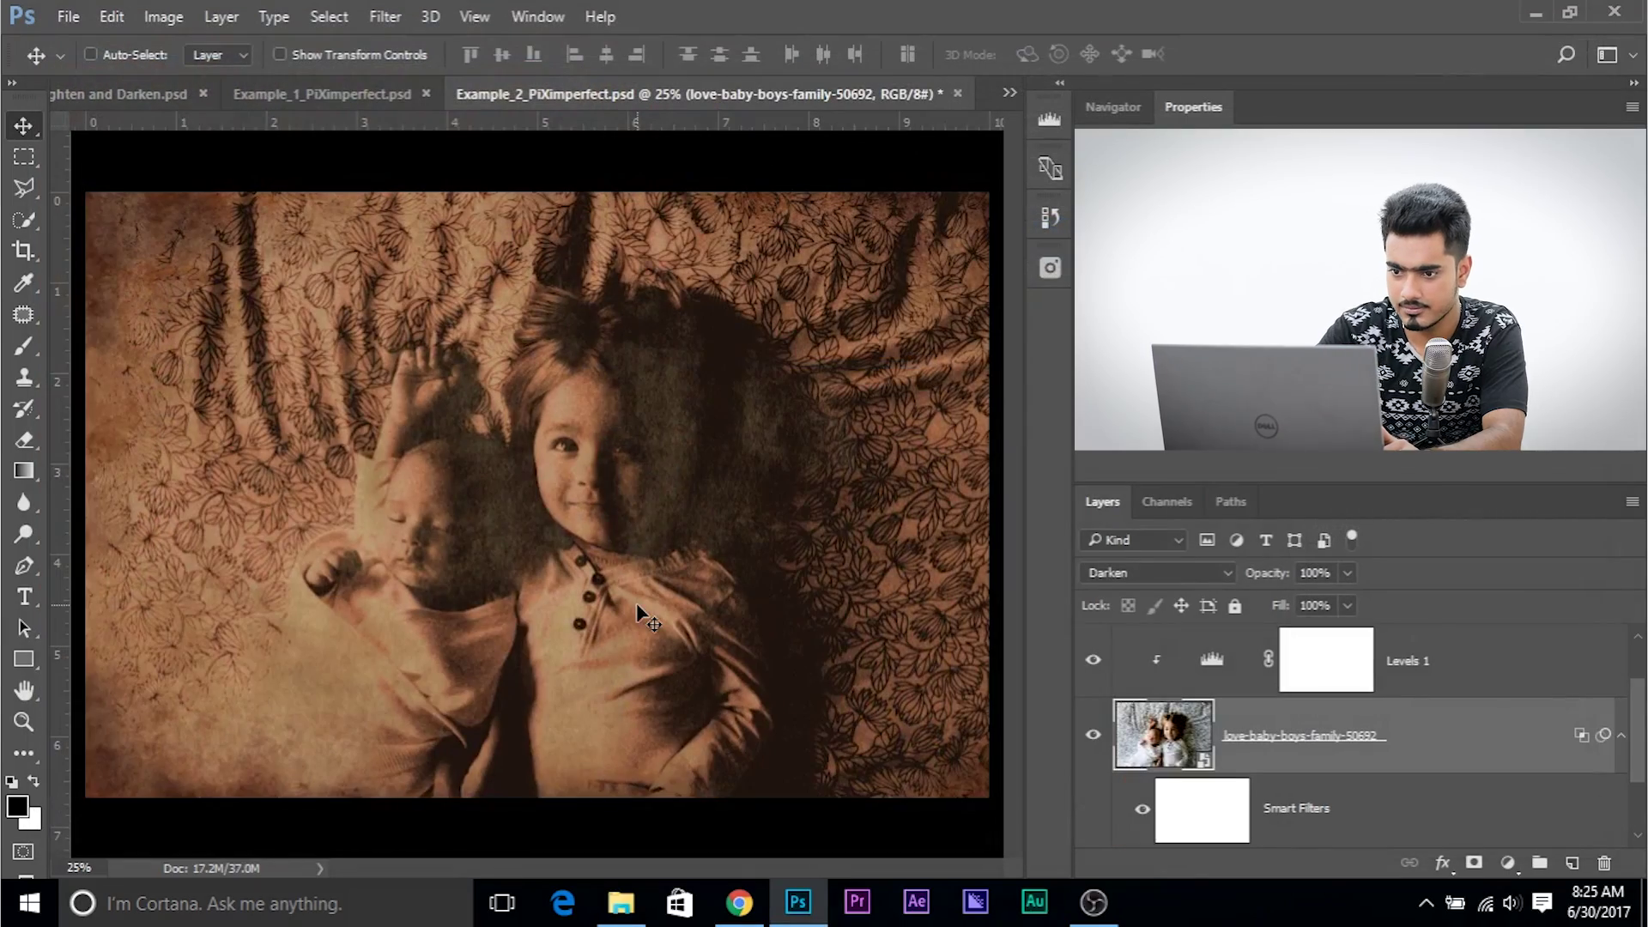
pyautogui.hotkey('ctrl', '+')
pyautogui.hotkey('ctrl', '+')
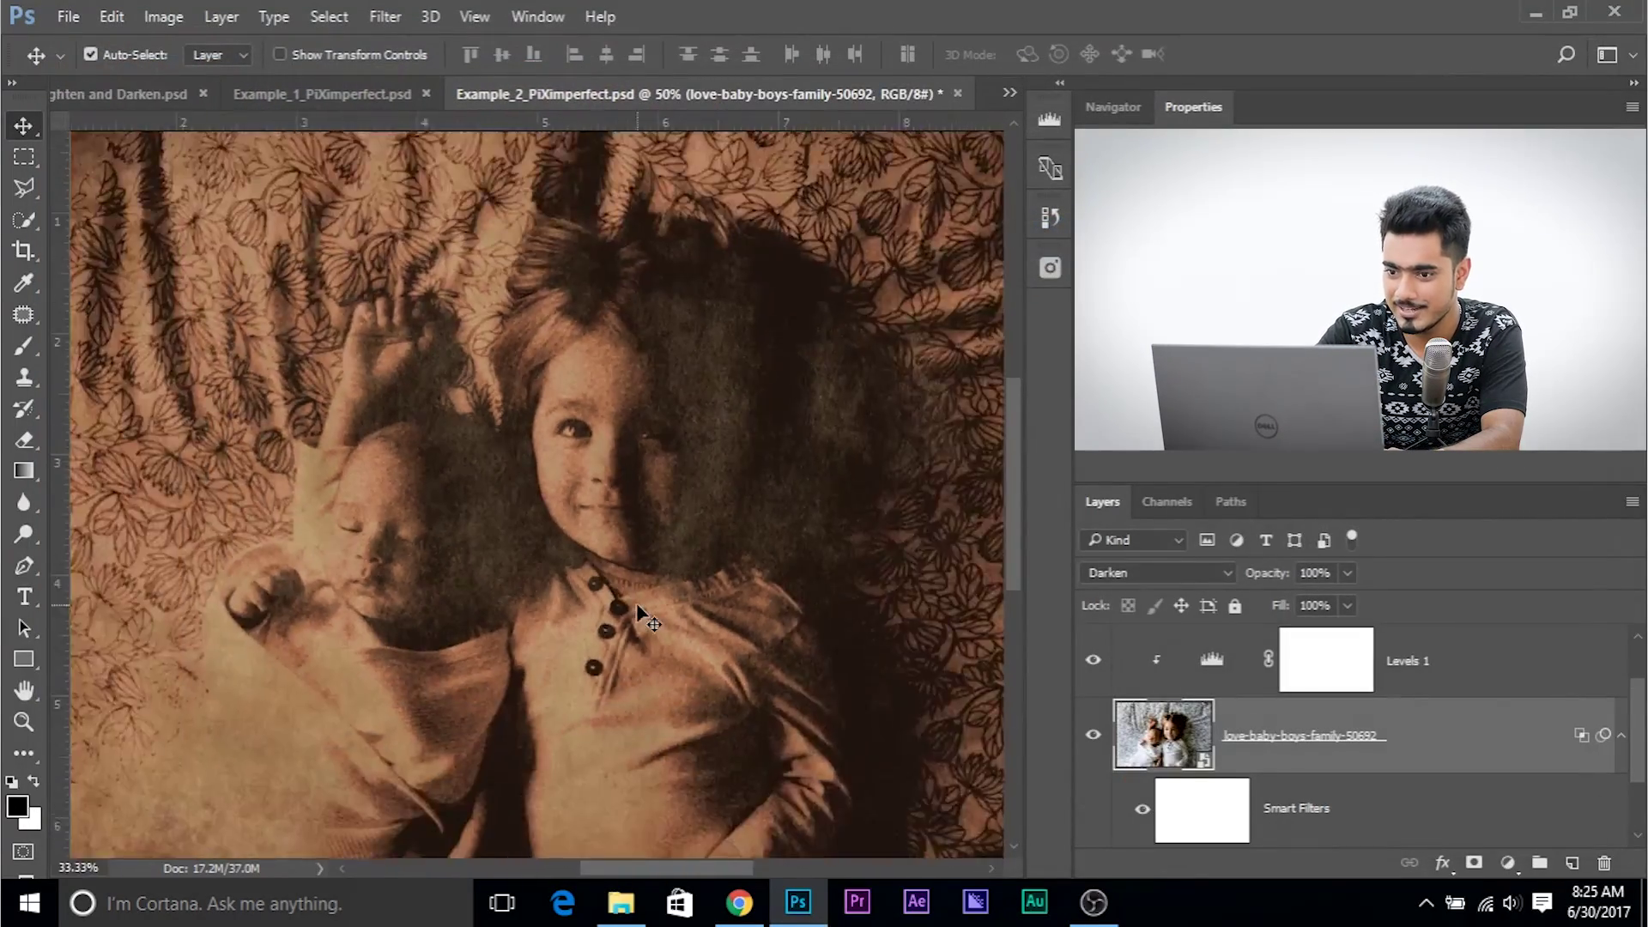
pyautogui.hotkey('ctrl', '-')
pyautogui.hotkey('ctrl', '-')
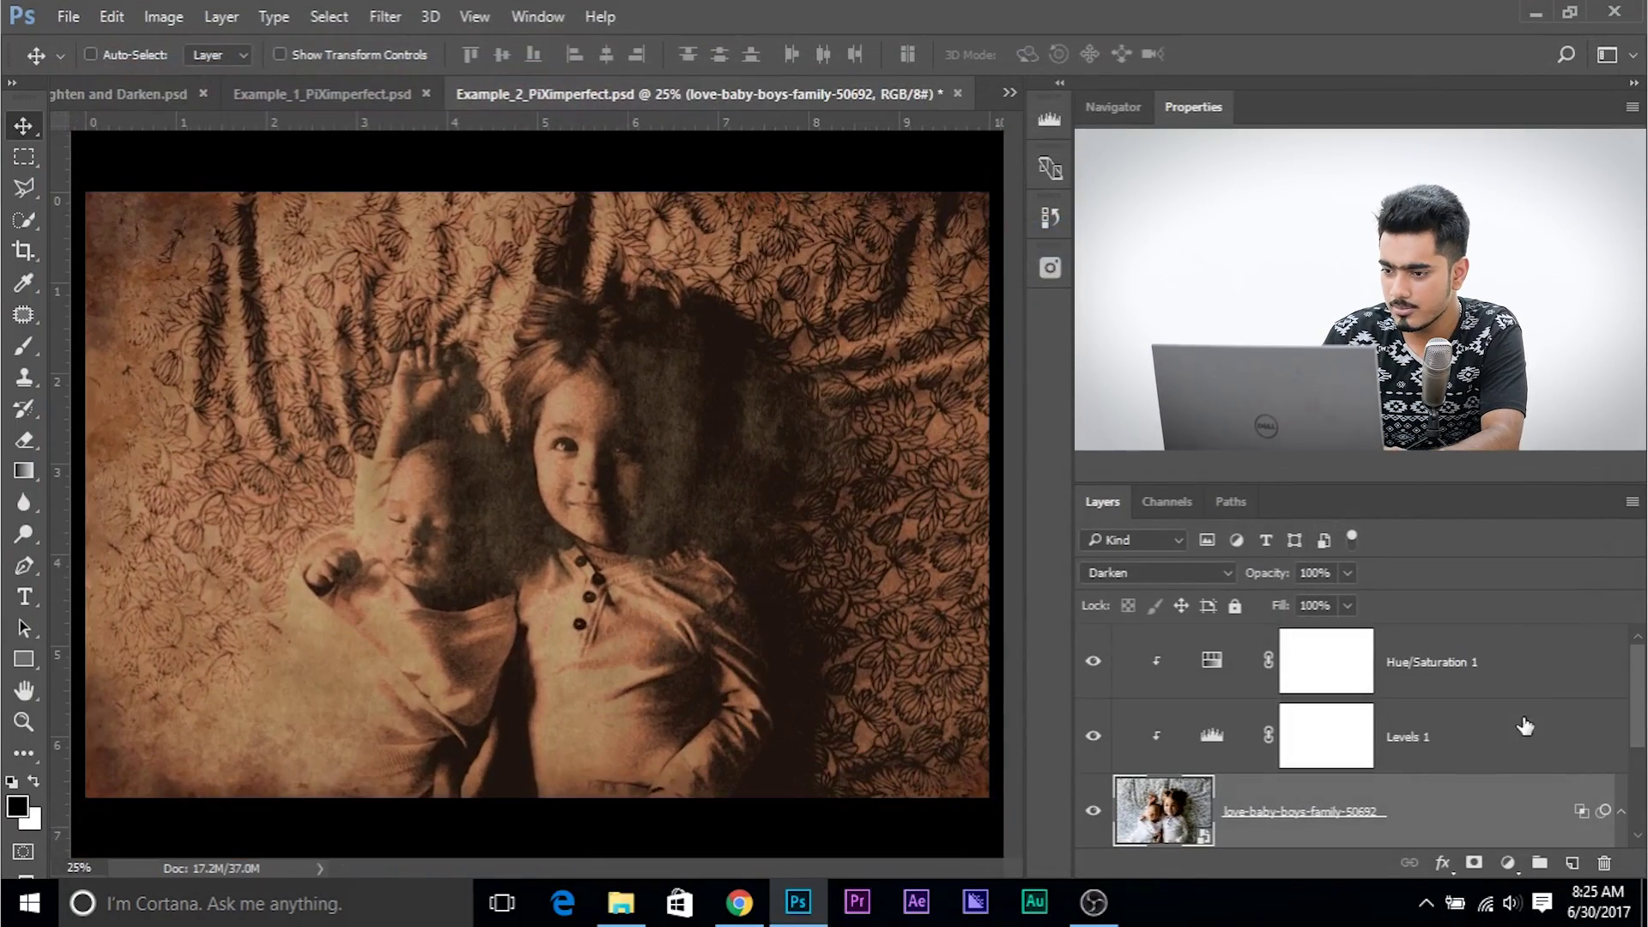
# - Add a Levels adjustment layer above Hue/Saturation 1, try the Overlay blend mode, and settle on Soft Light
pyautogui.click(1506, 862)
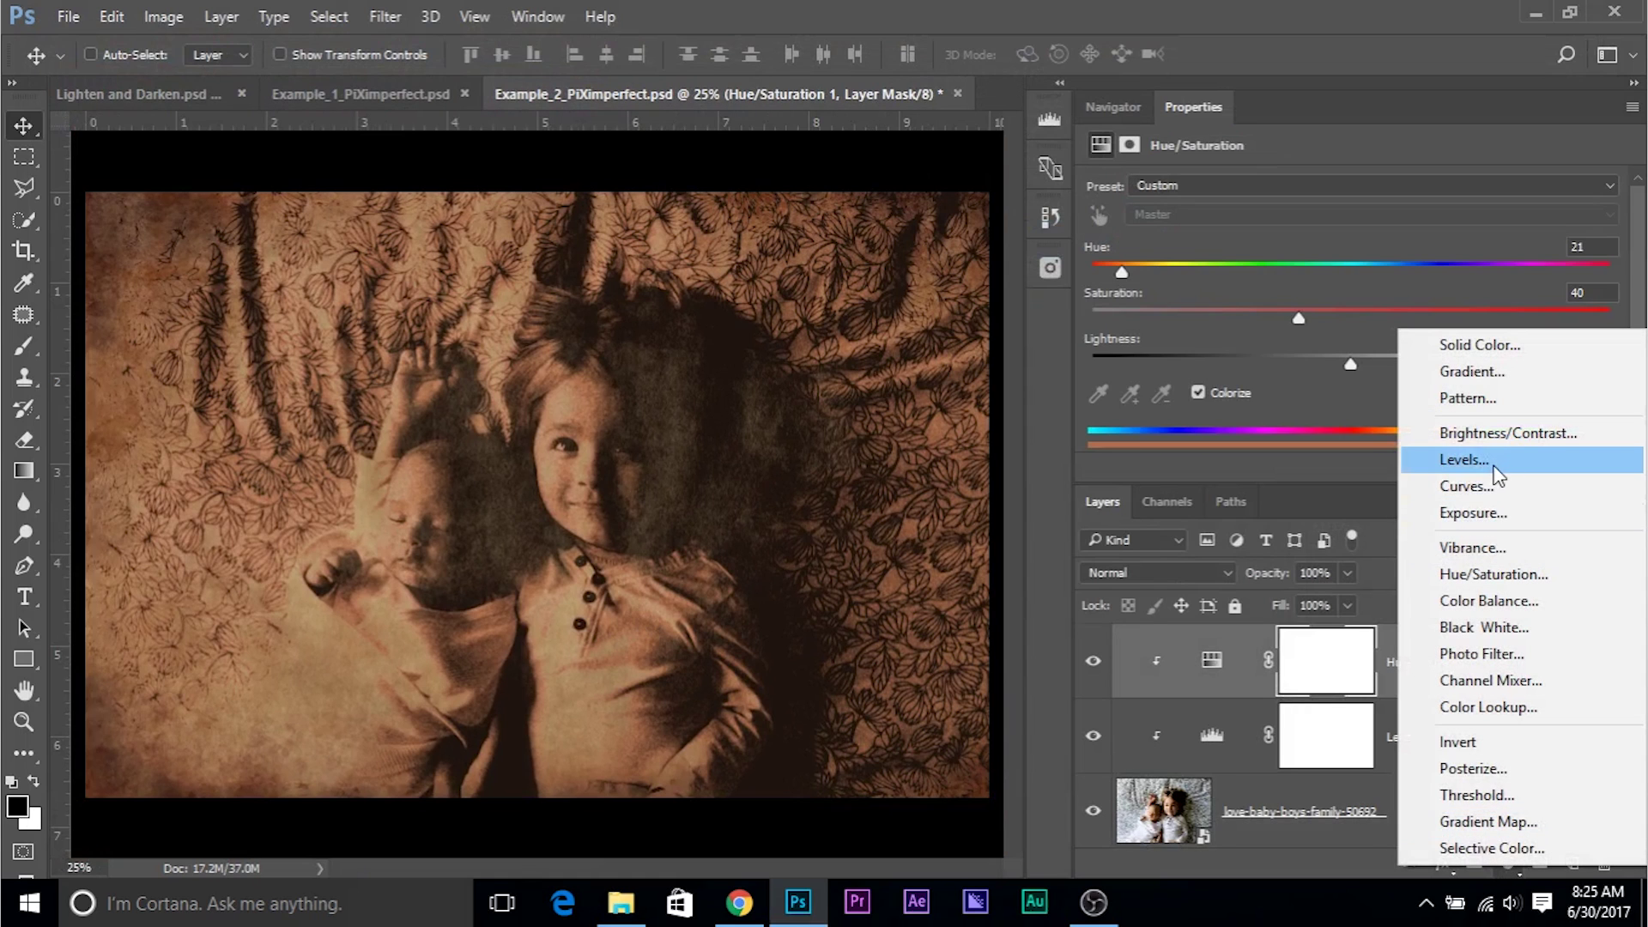
pyautogui.click(1464, 460)
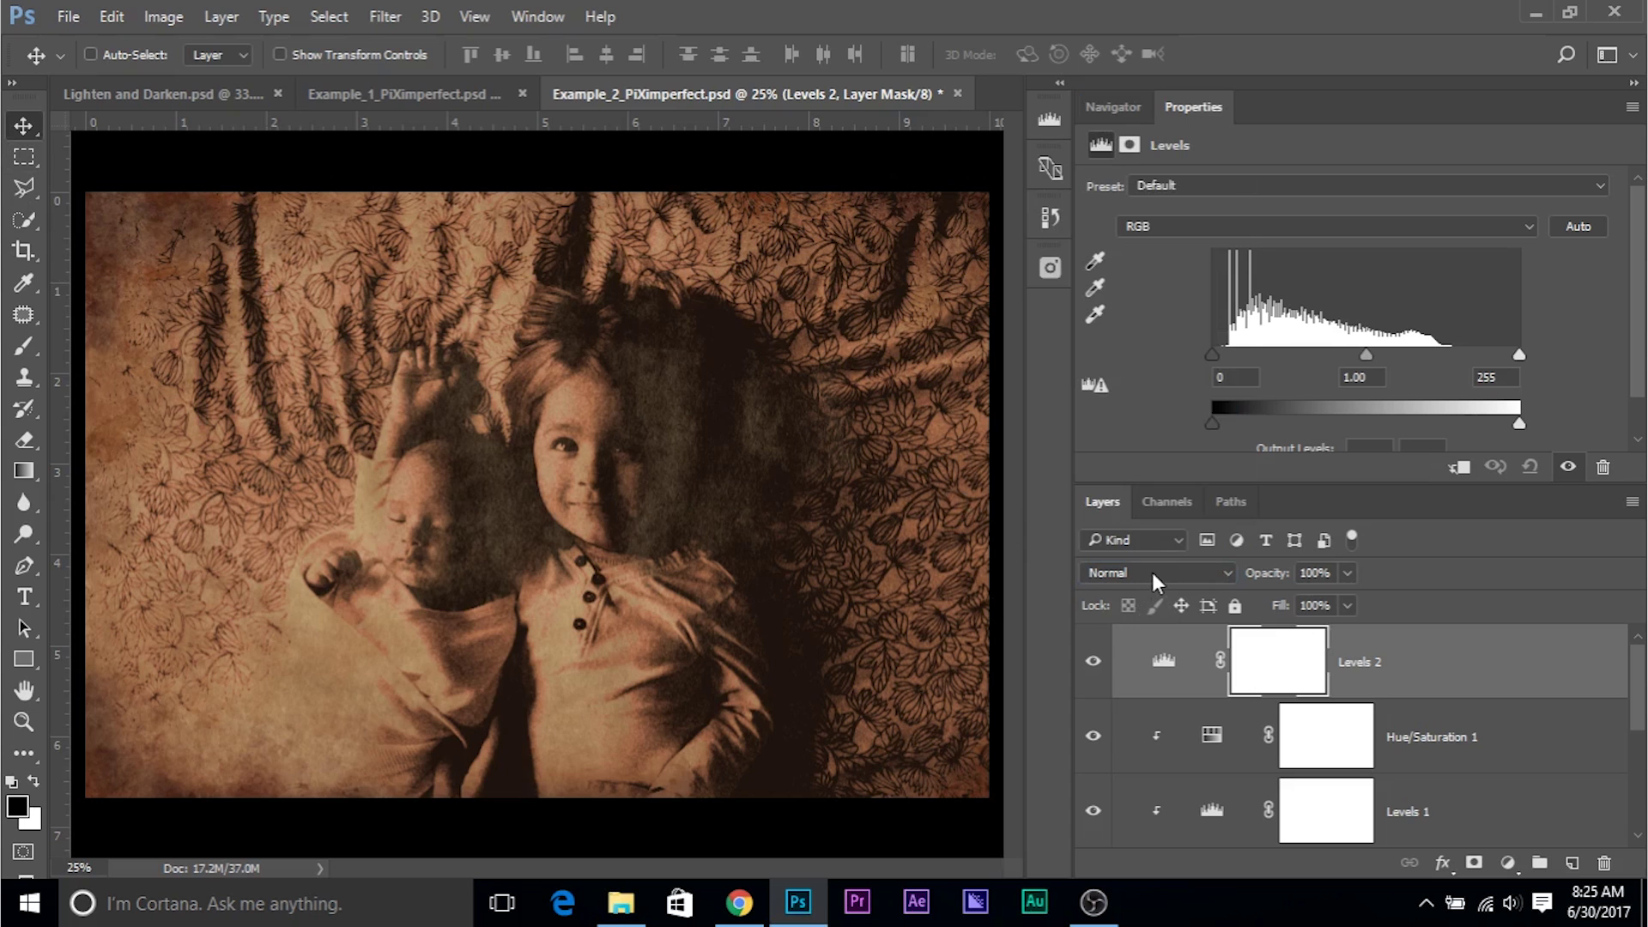
pyautogui.click(1152, 573)
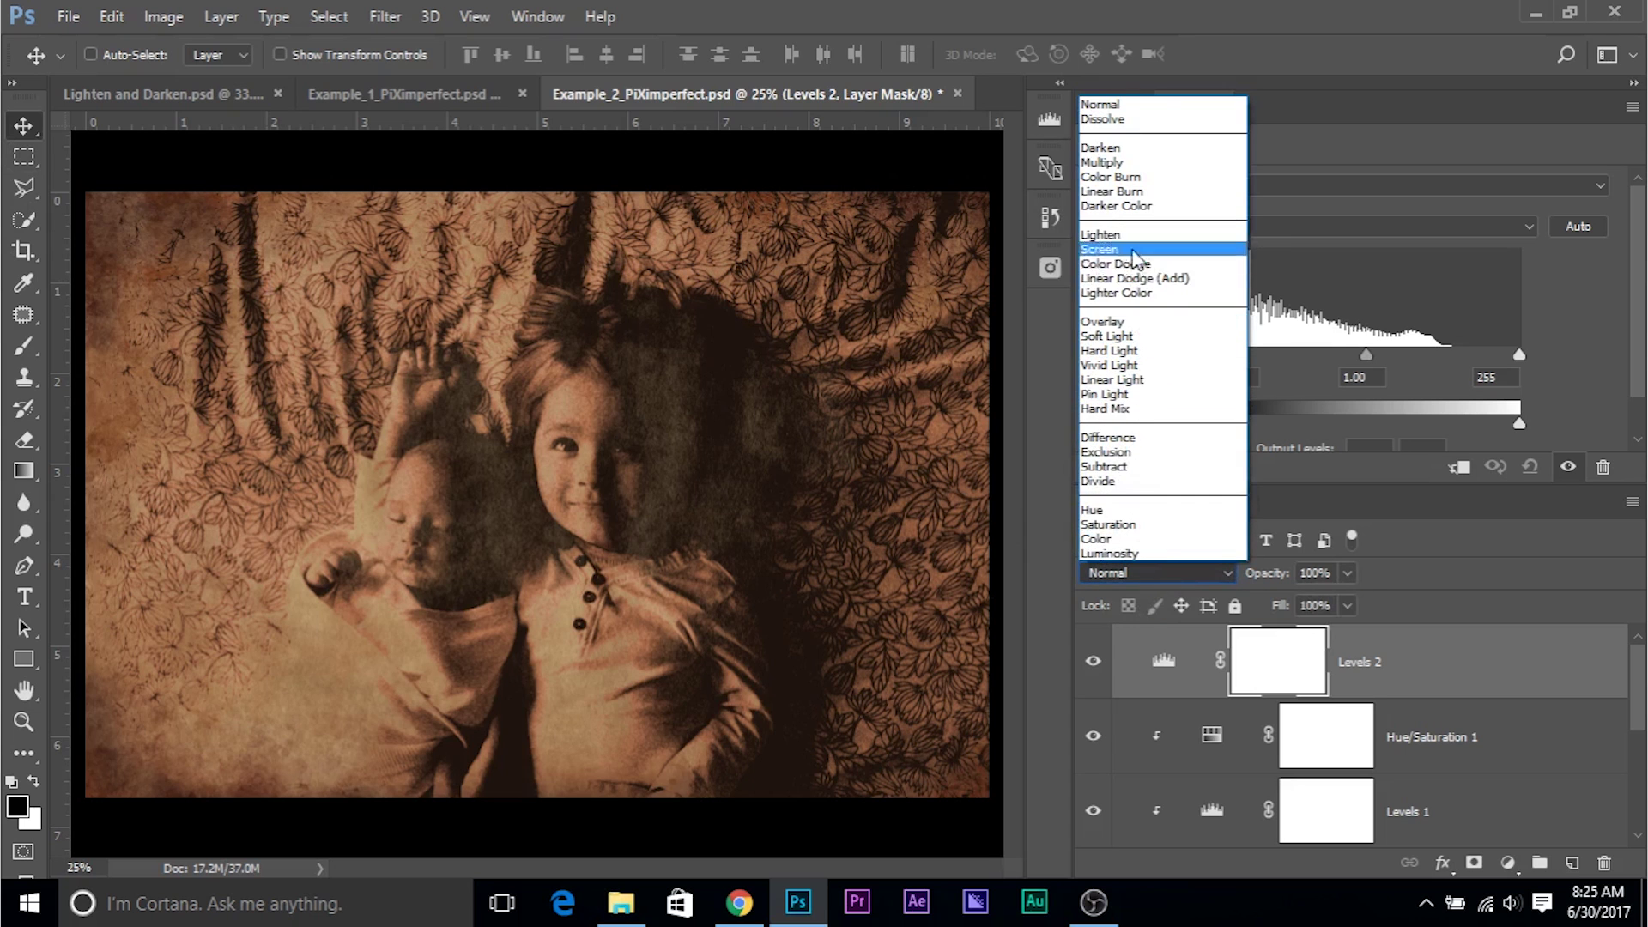
pyautogui.click(1144, 322)
pyautogui.click(1124, 573)
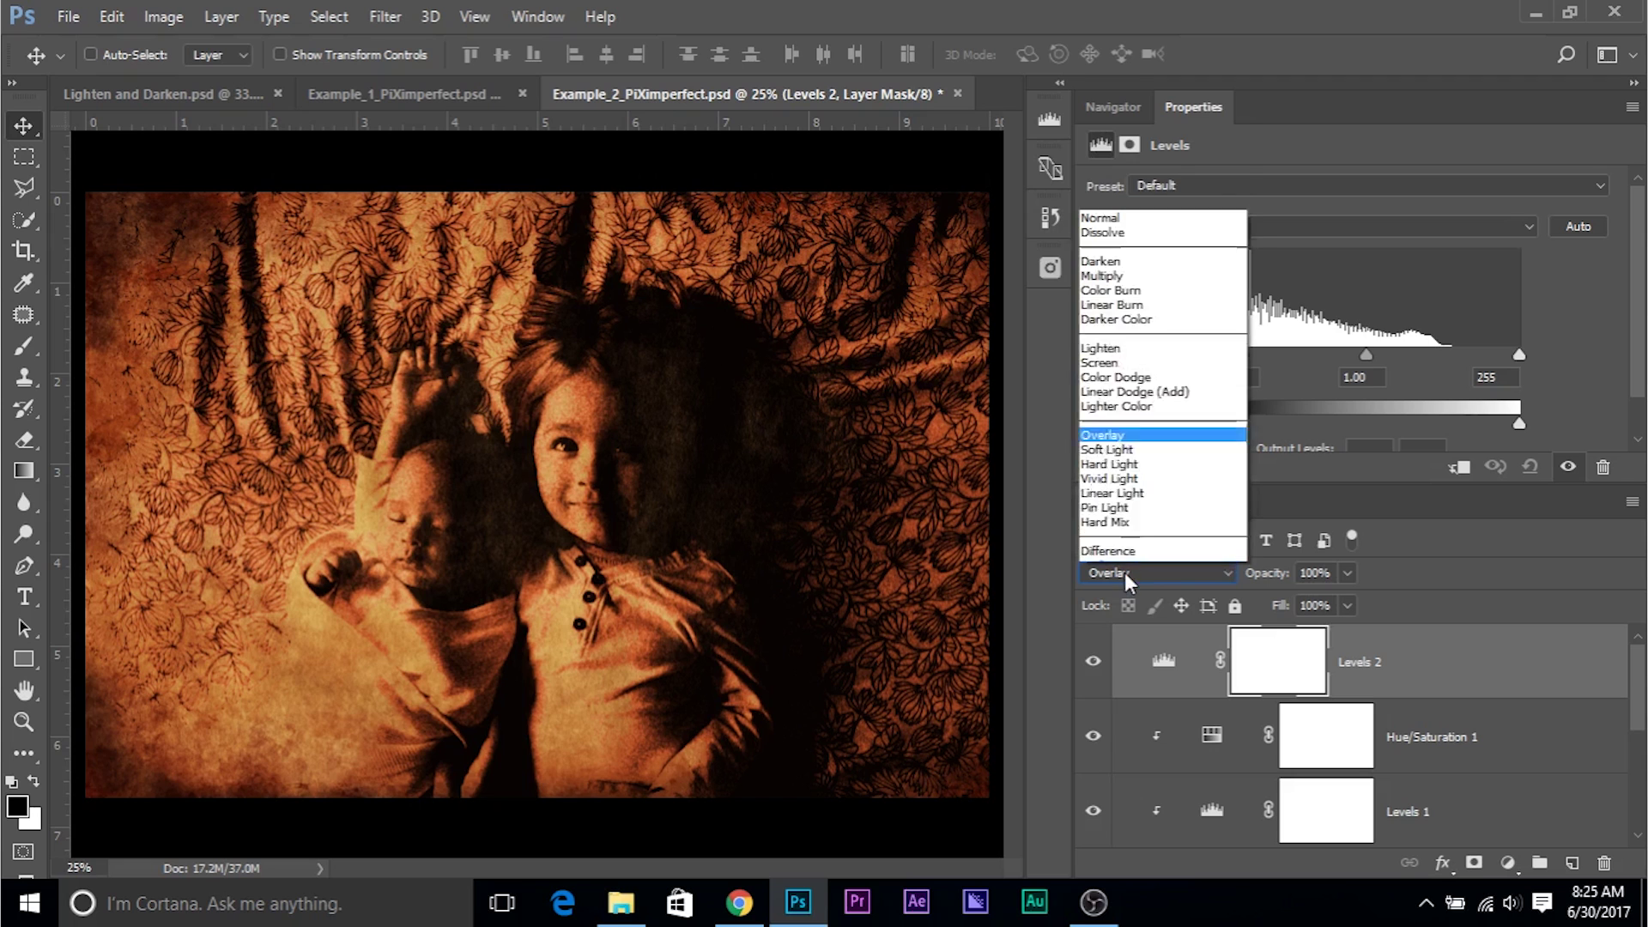
pyautogui.click(1120, 340)
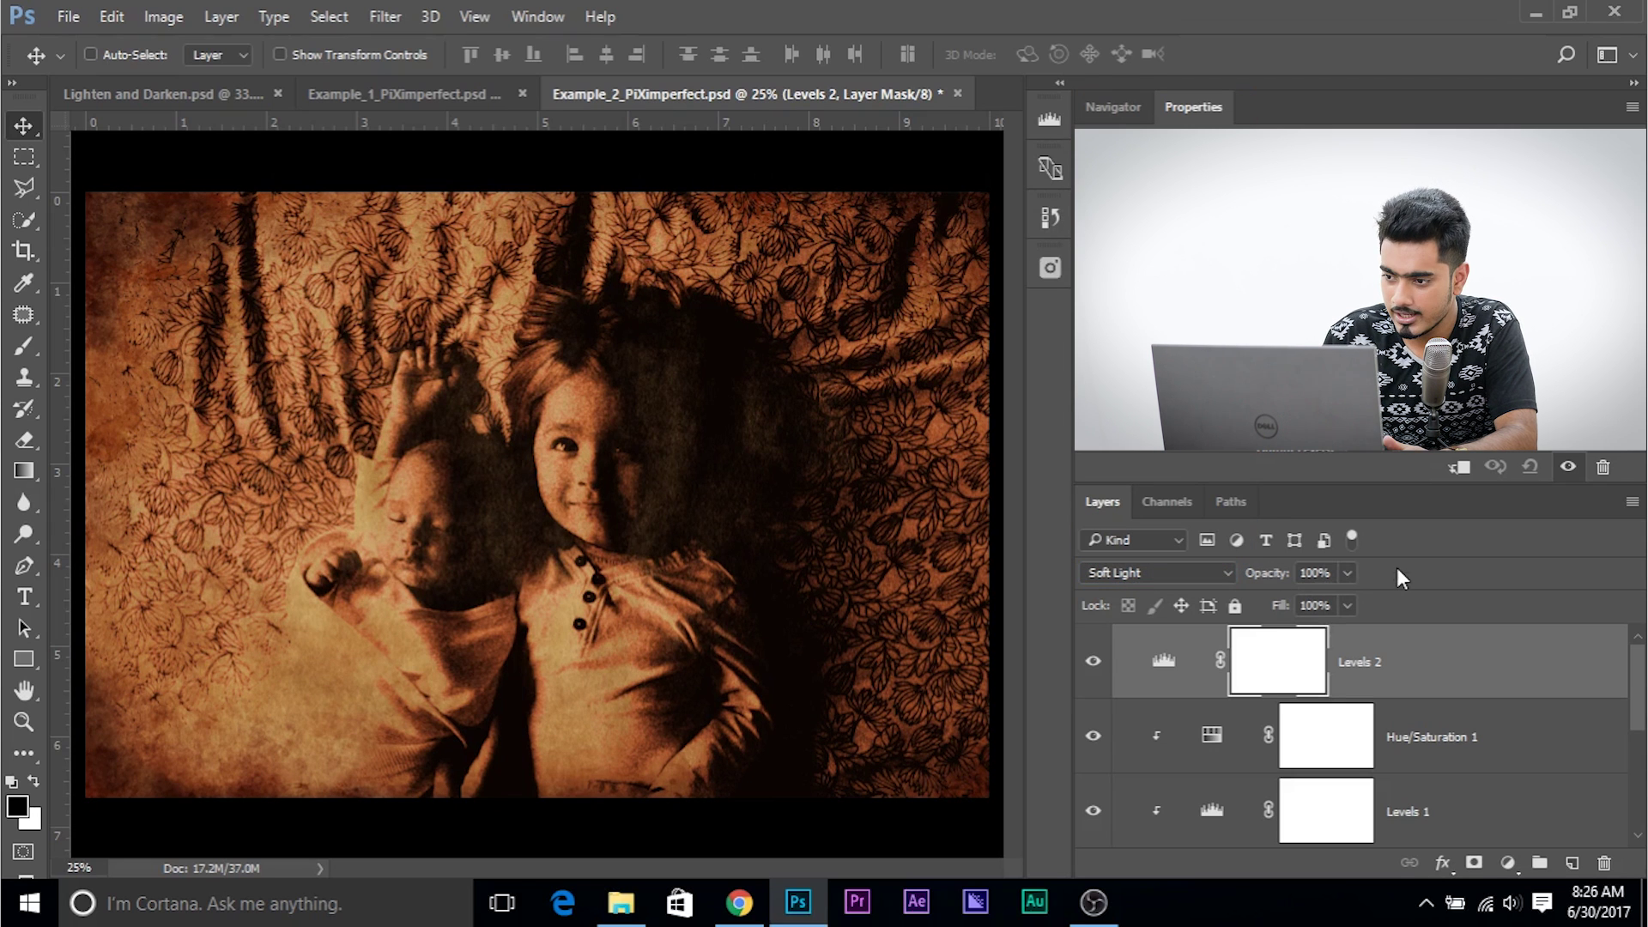
# - Reduce the opacity of the Levels 2 adjustment layer to 52%
pyautogui.click(1348, 574)
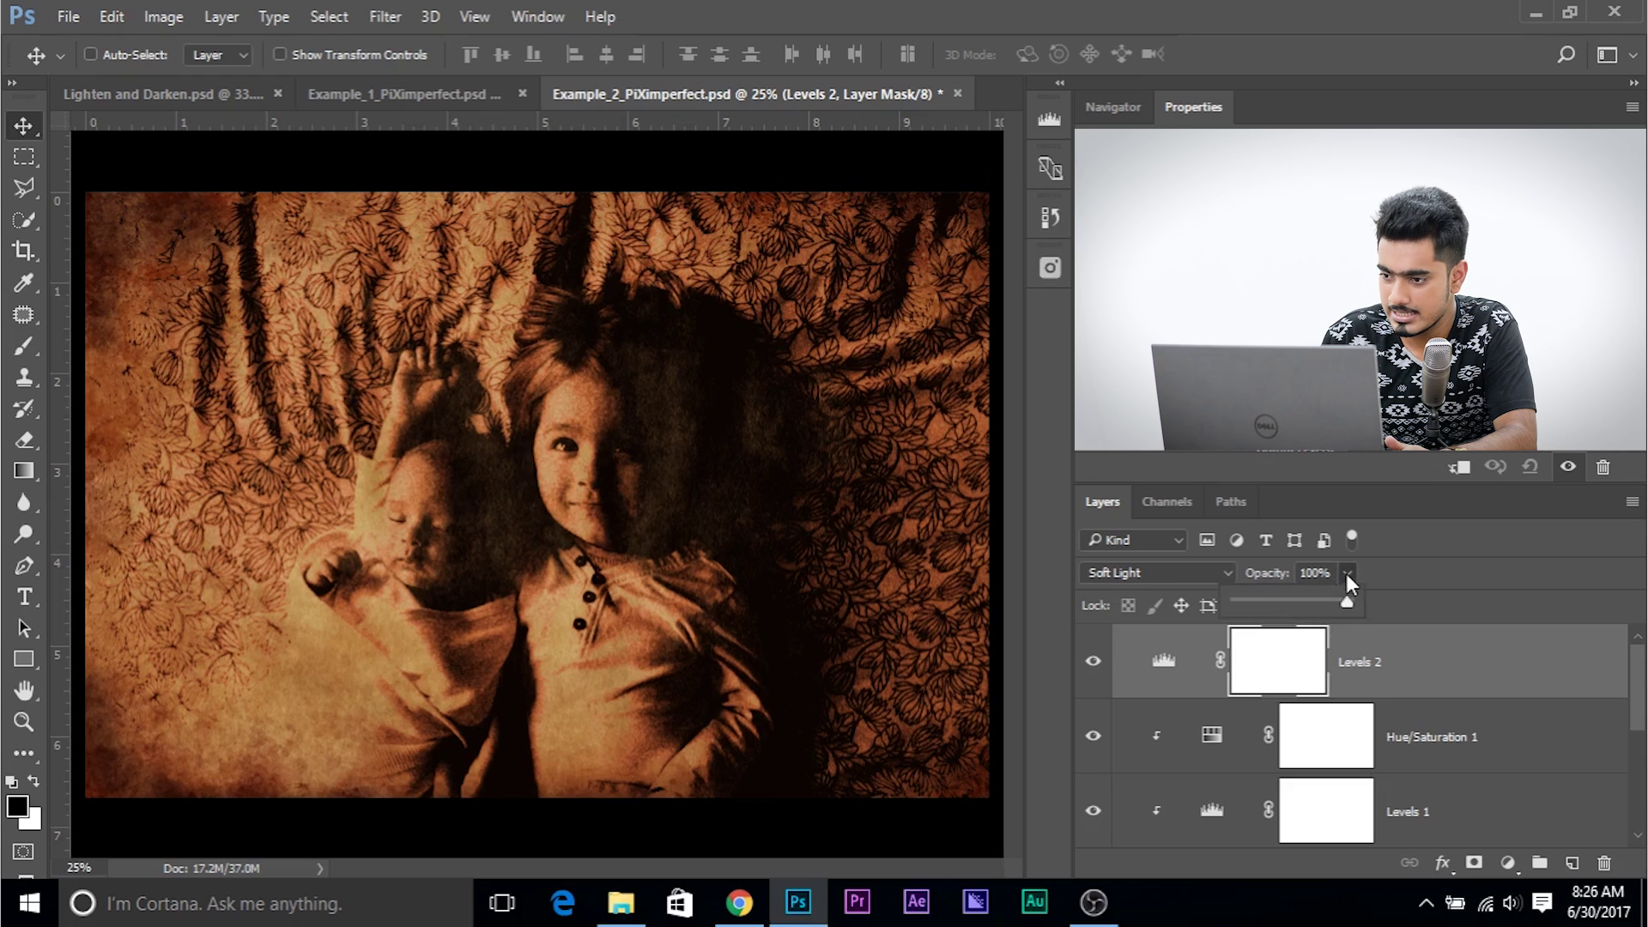
pyautogui.moveTo(1279, 601); pyautogui.dragTo(1266, 600)
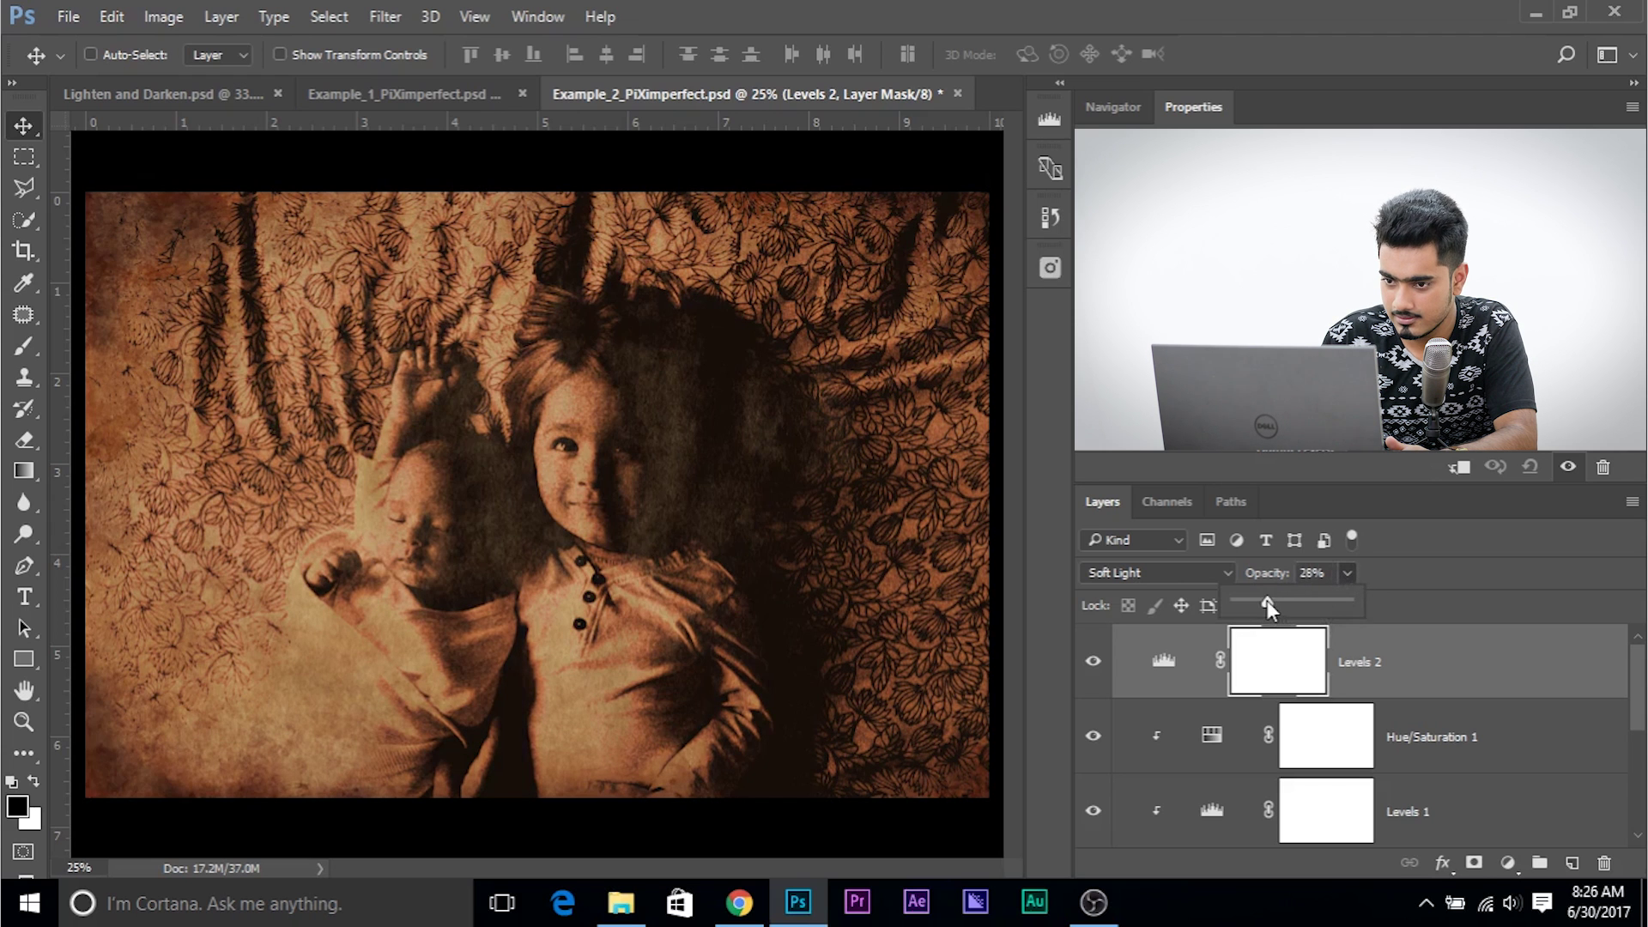
pyautogui.click(1410, 691)
# - Show only the Background paper layer to compare it with the finished composite
pyautogui.scroll(-5, 1412, 678)
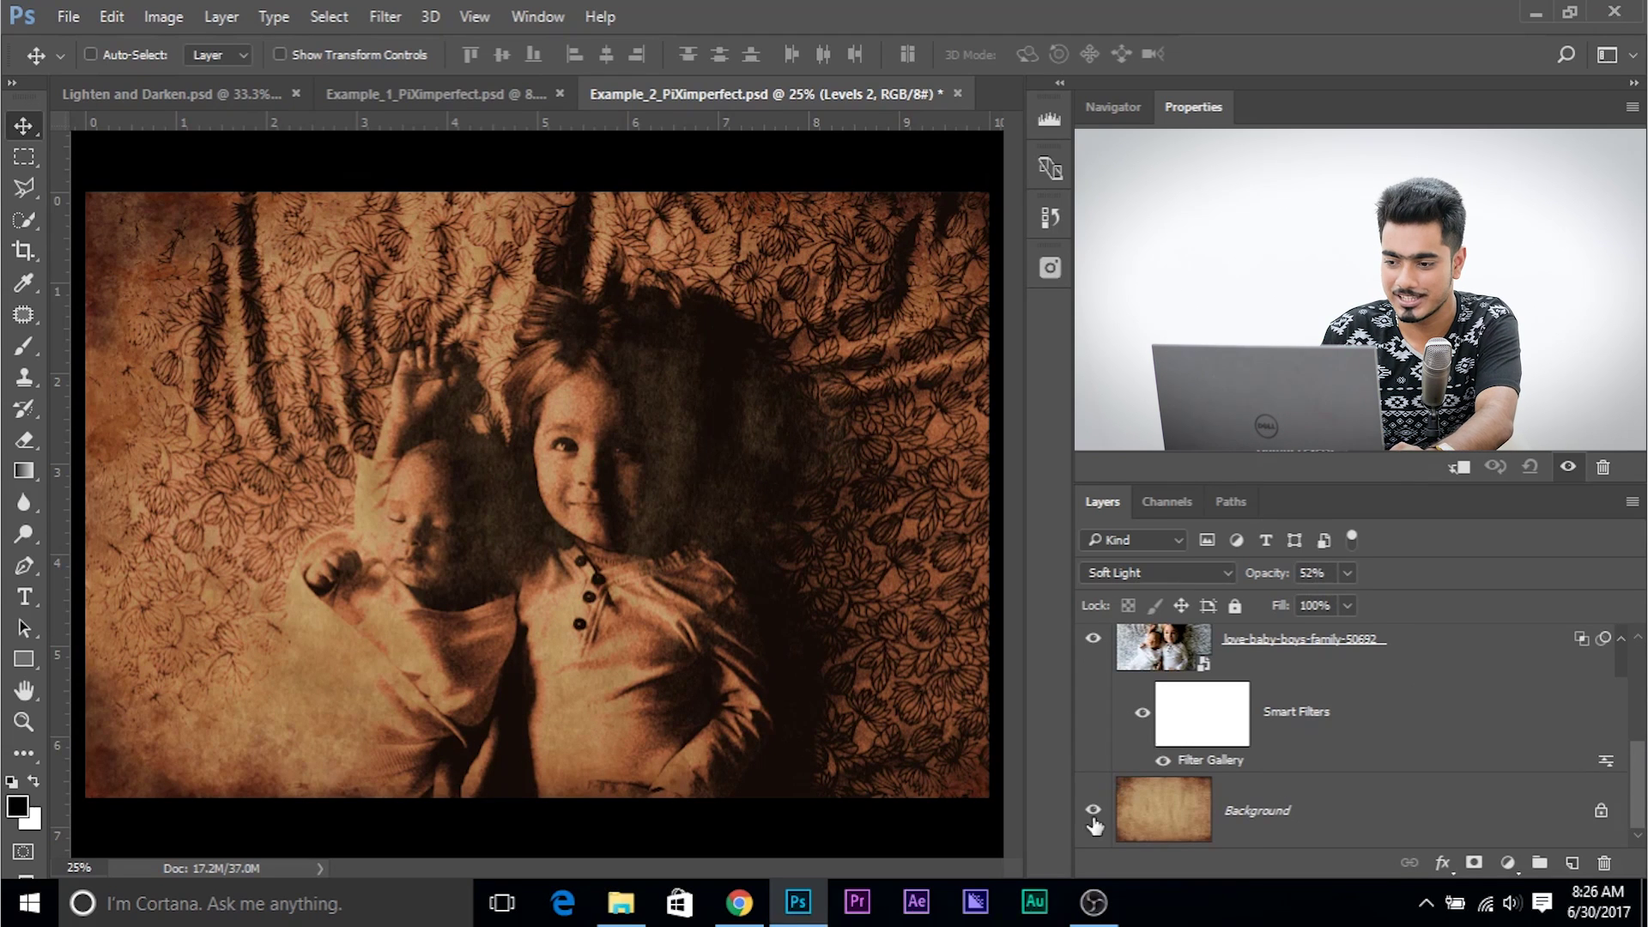
pyautogui.keyDown('alt'); pyautogui.click(1093, 811); pyautogui.keyUp('alt')
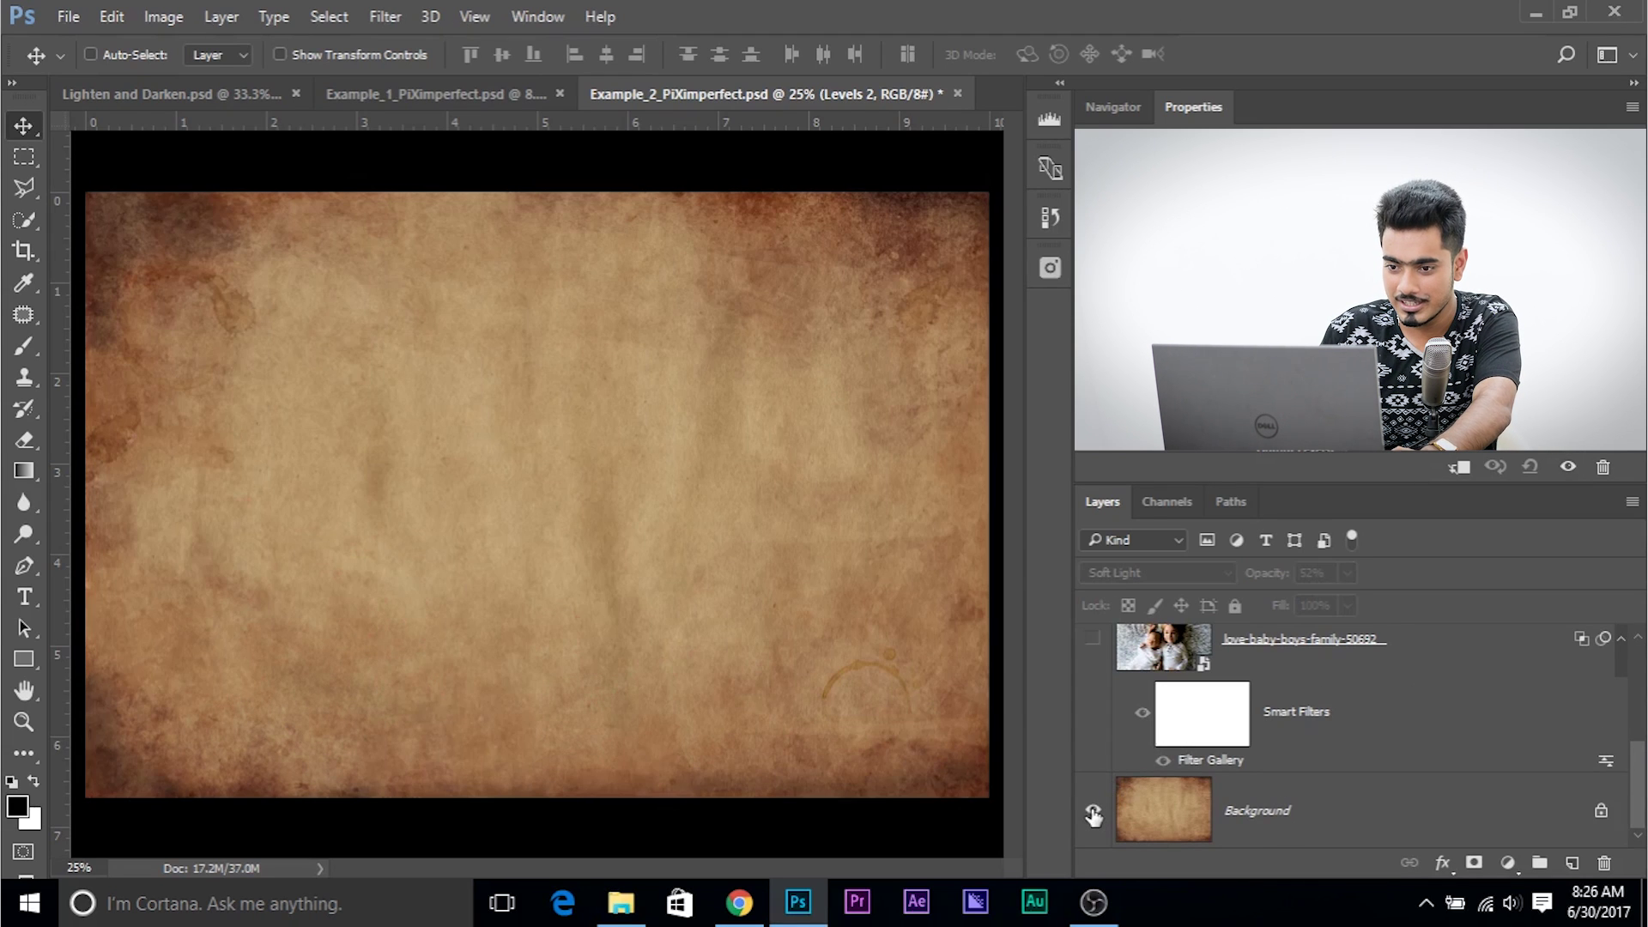